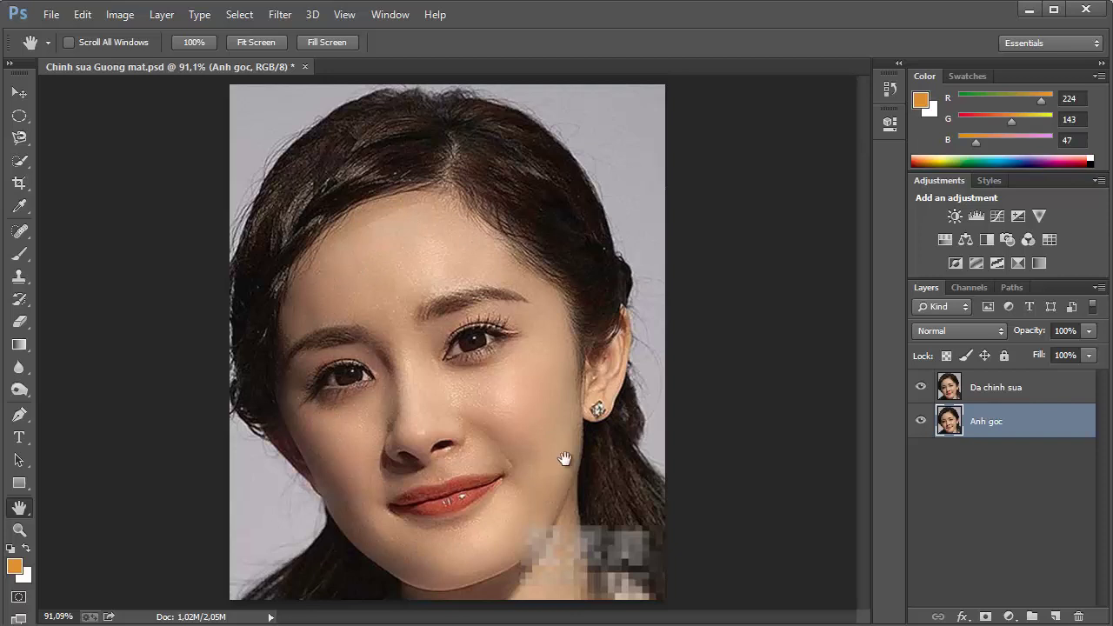
# Toggle Da chinh sua's visibility to compare, move it beneath Anh goc, and select Anh goc
pyautogui.click(921, 388)
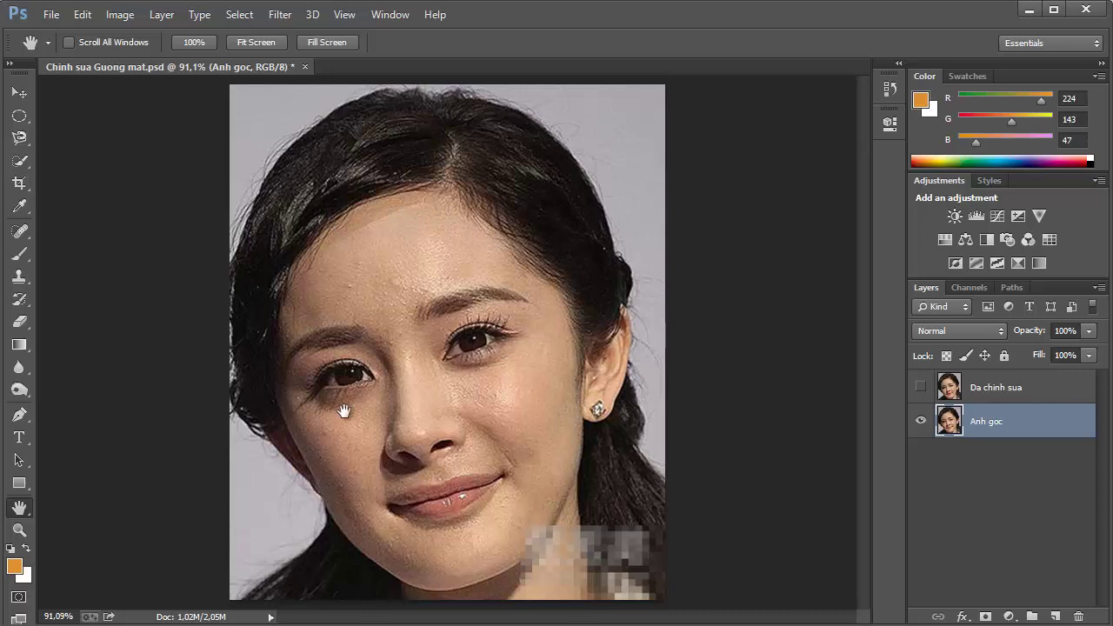
pyautogui.click(920, 386)
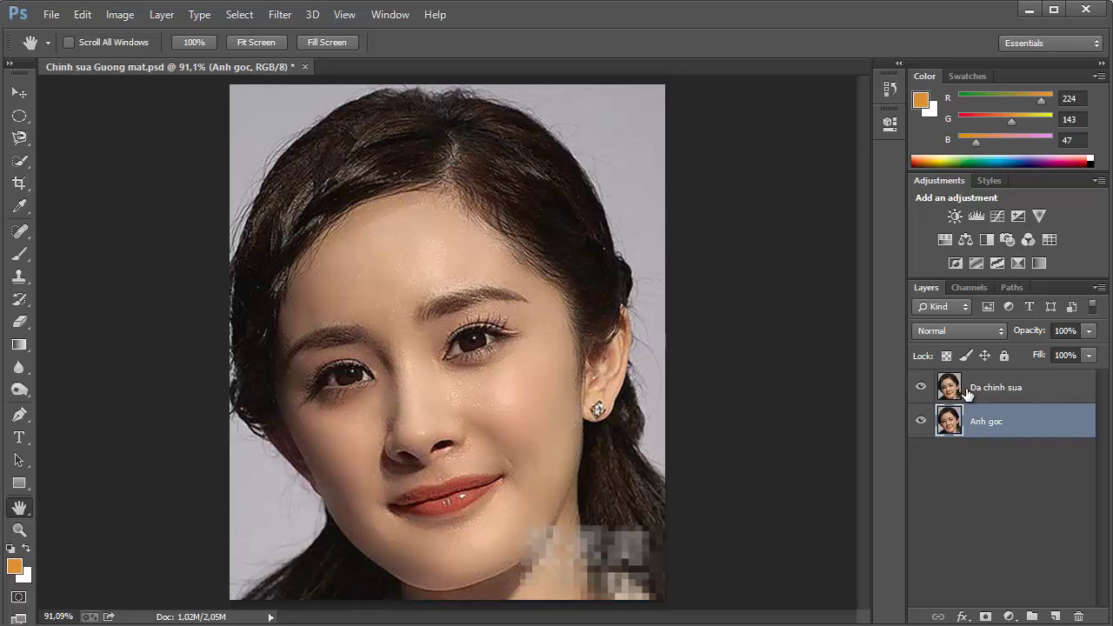
pyautogui.moveTo(988, 390); pyautogui.dragTo(980, 444)
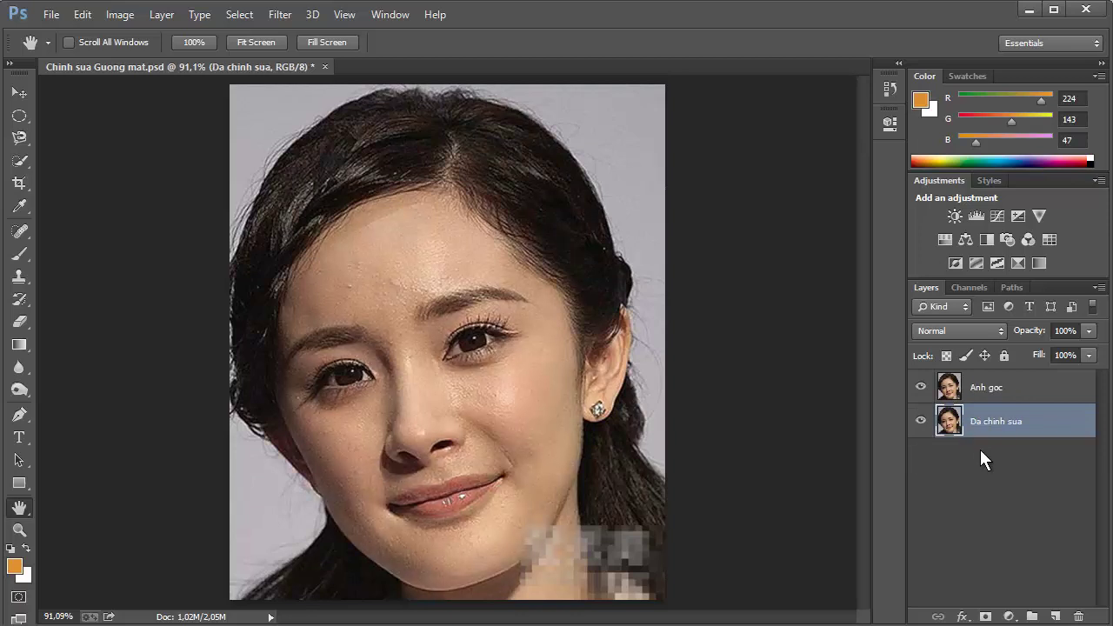
pyautogui.click(975, 389)
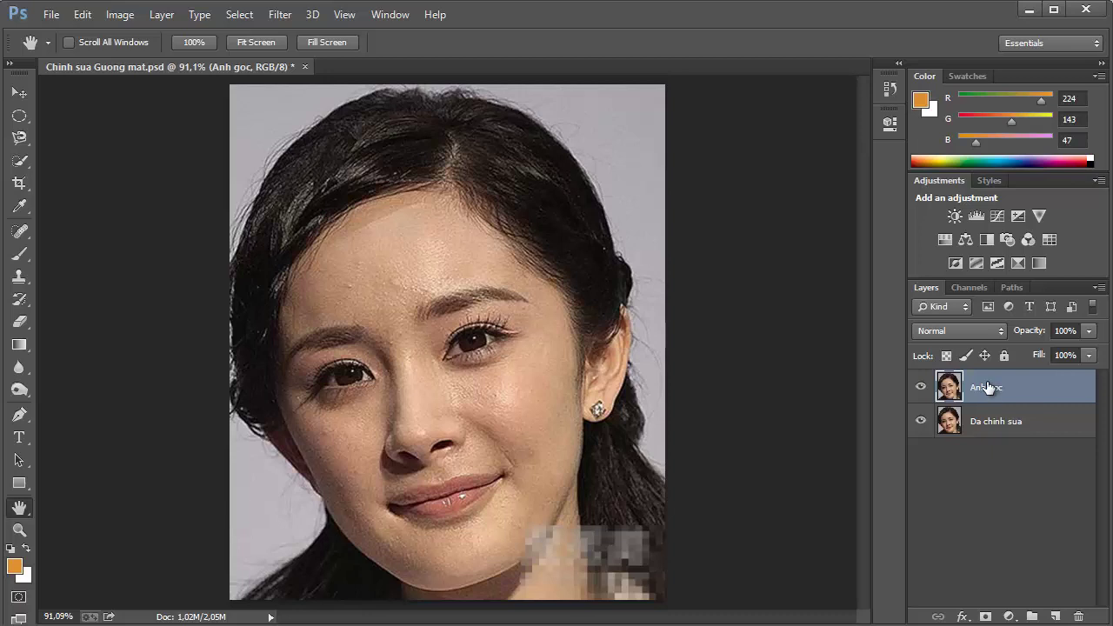
# Duplicate Anh goc into Anh goc copy and zoom the face to 200%
pyautogui.hotkey('ctrl', 'j')
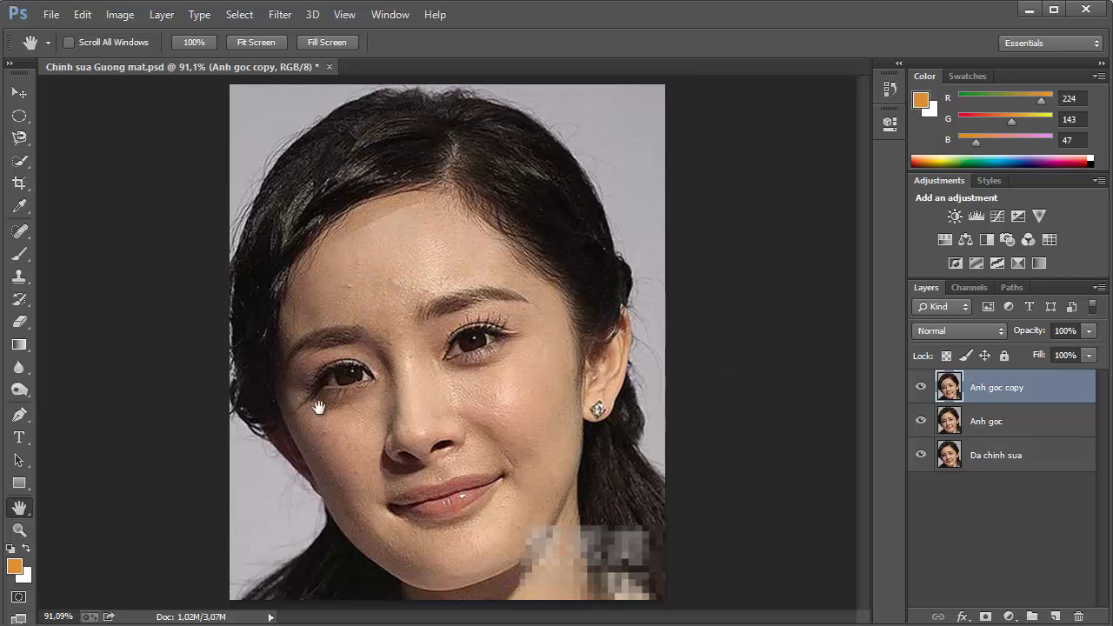
pyautogui.click(19, 530)
pyautogui.rightClick(338, 352)
pyautogui.click(373, 401)
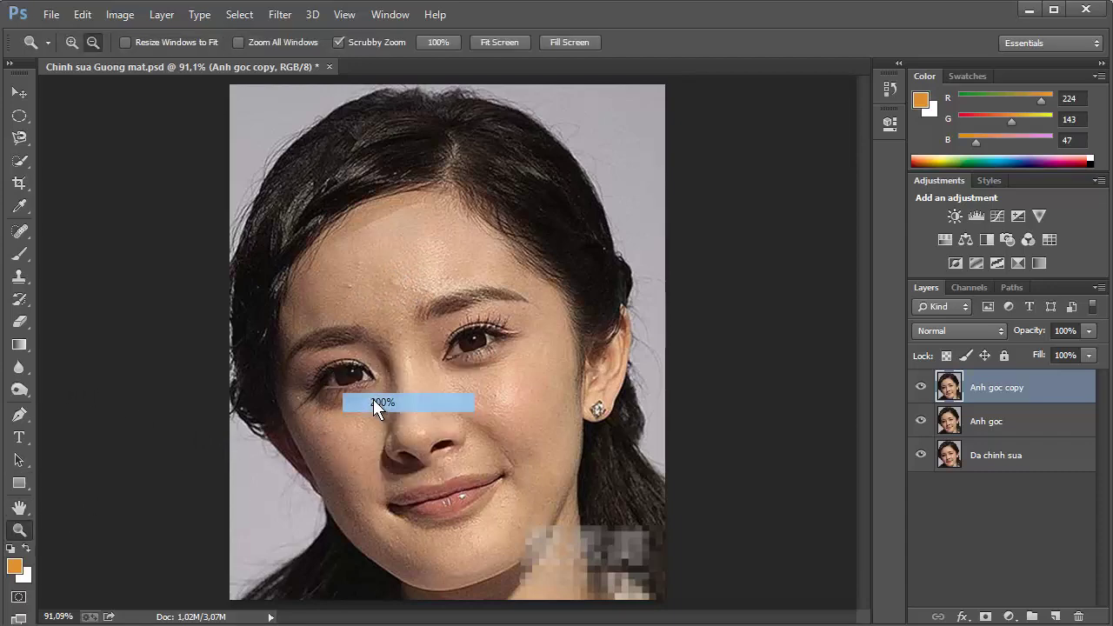
pyautogui.moveTo(866, 368); pyautogui.dragTo(870, 357)
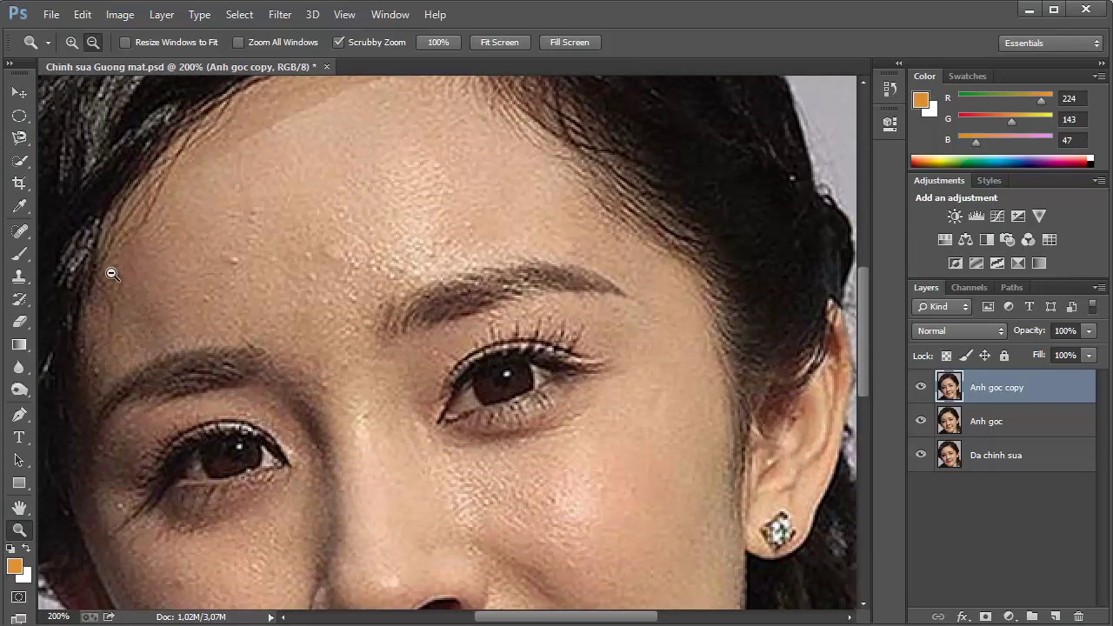
# With the Content-Aware Spot Healing Brush, heal the forehead mole and the moles between the brows
pyautogui.click(21, 232)
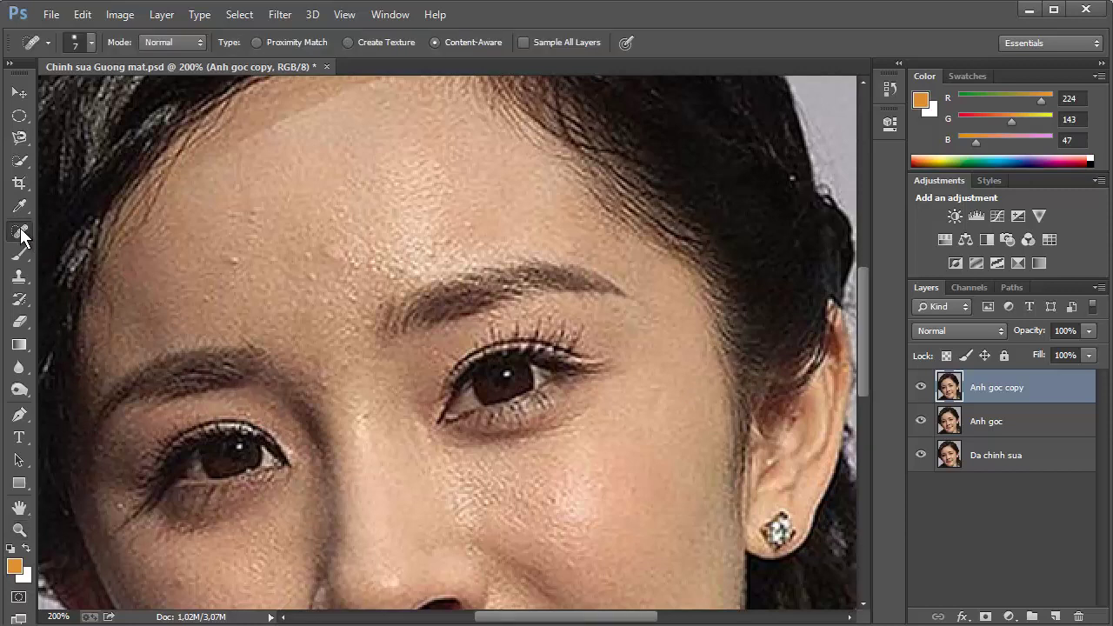
pyautogui.rightClick(20, 233)
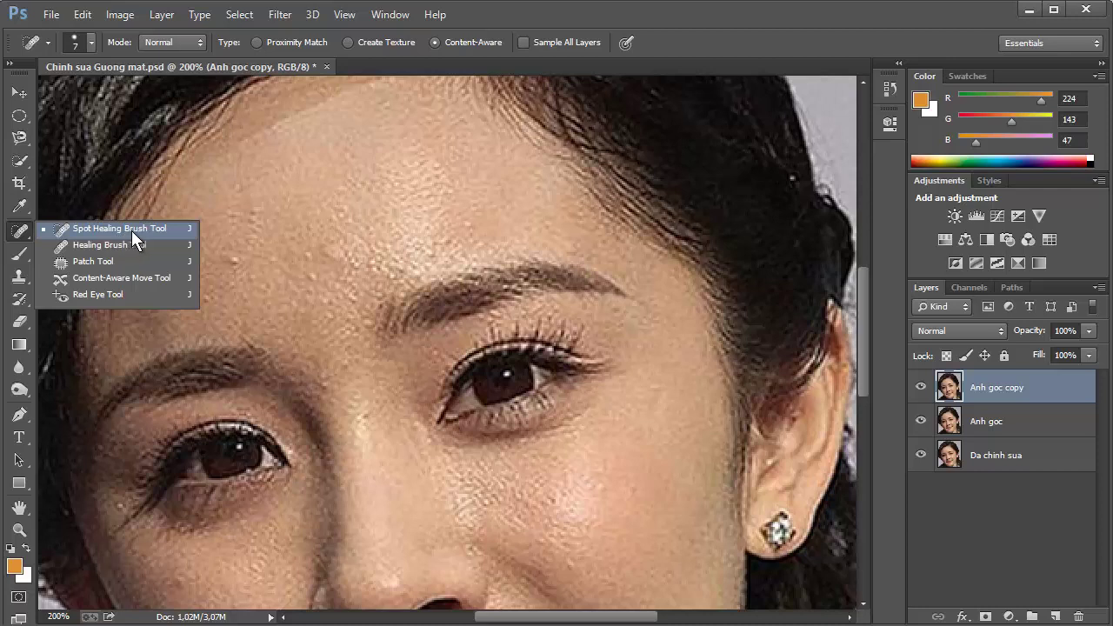
pyautogui.click(159, 230)
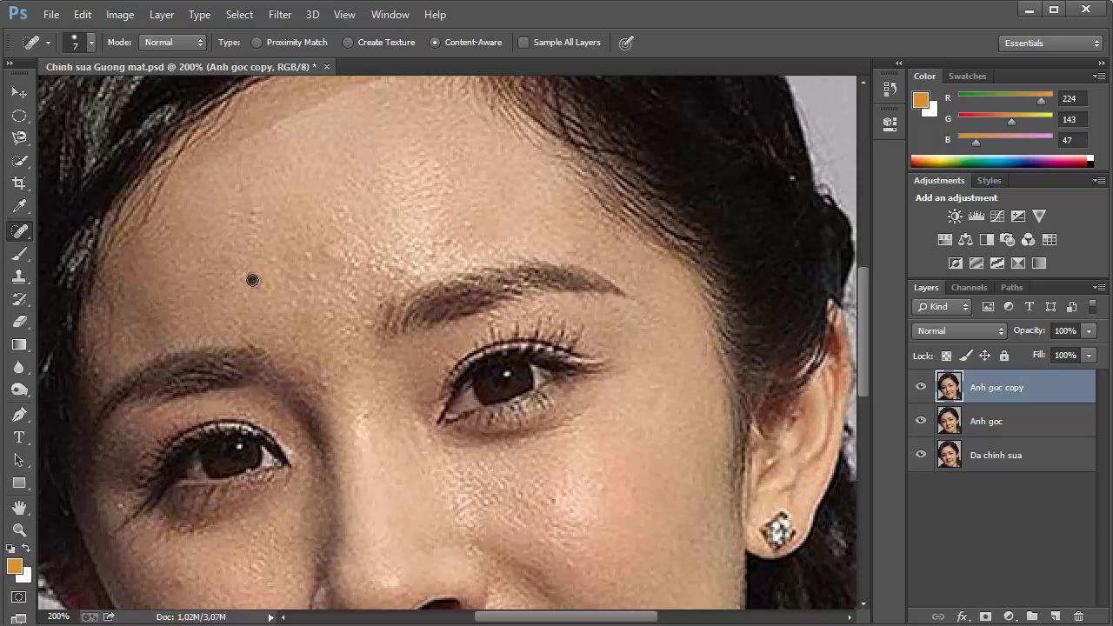
pyautogui.hotkey('ctrl', 'z')
pyautogui.click(327, 319)
pyautogui.click(322, 391)
pyautogui.click(353, 366)
# Heal the scattered dark spots and small blemishes across the forehead
pyautogui.click(232, 214)
pyautogui.click(450, 242)
pyautogui.click(470, 227)
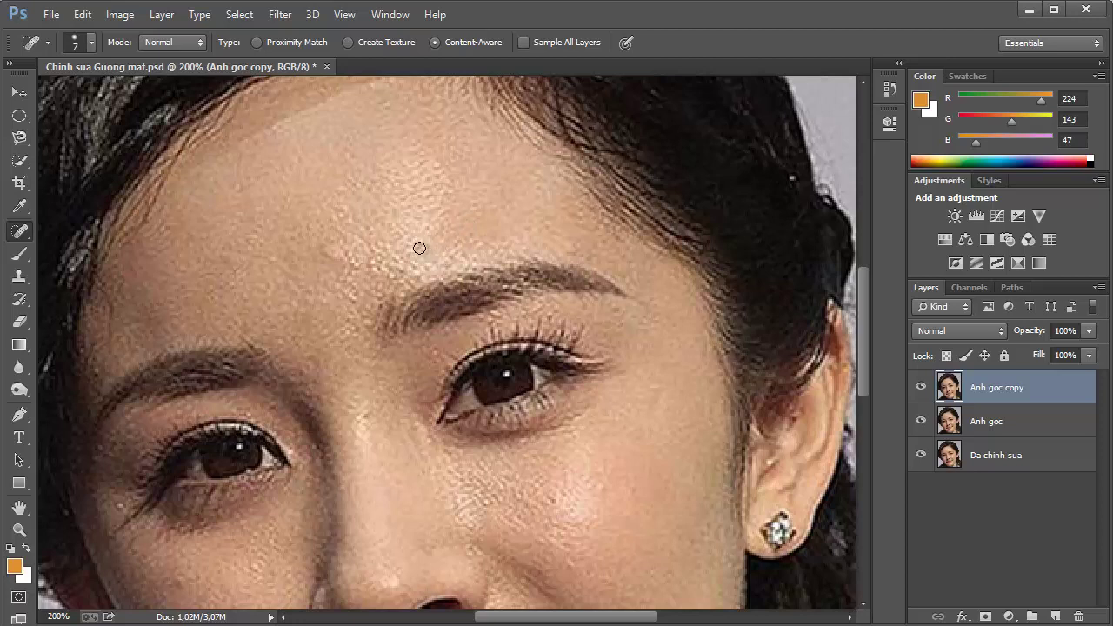
pyautogui.click(419, 253)
pyautogui.click(397, 256)
pyautogui.click(406, 239)
pyautogui.click(388, 249)
pyautogui.click(349, 252)
# Heal the small spots on the lower forehead just above the brow
pyautogui.click(353, 264)
pyautogui.click(371, 265)
pyautogui.click(374, 285)
pyautogui.click(393, 283)
pyautogui.click(389, 267)
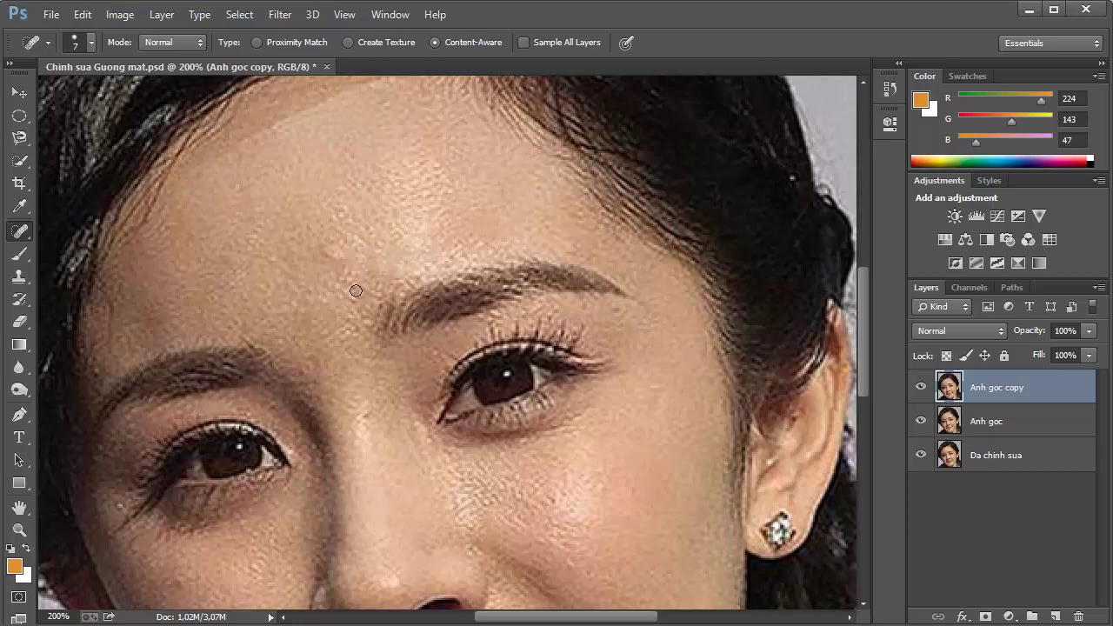
pyautogui.click(352, 299)
pyautogui.click(346, 273)
pyautogui.click(360, 302)
pyautogui.click(376, 306)
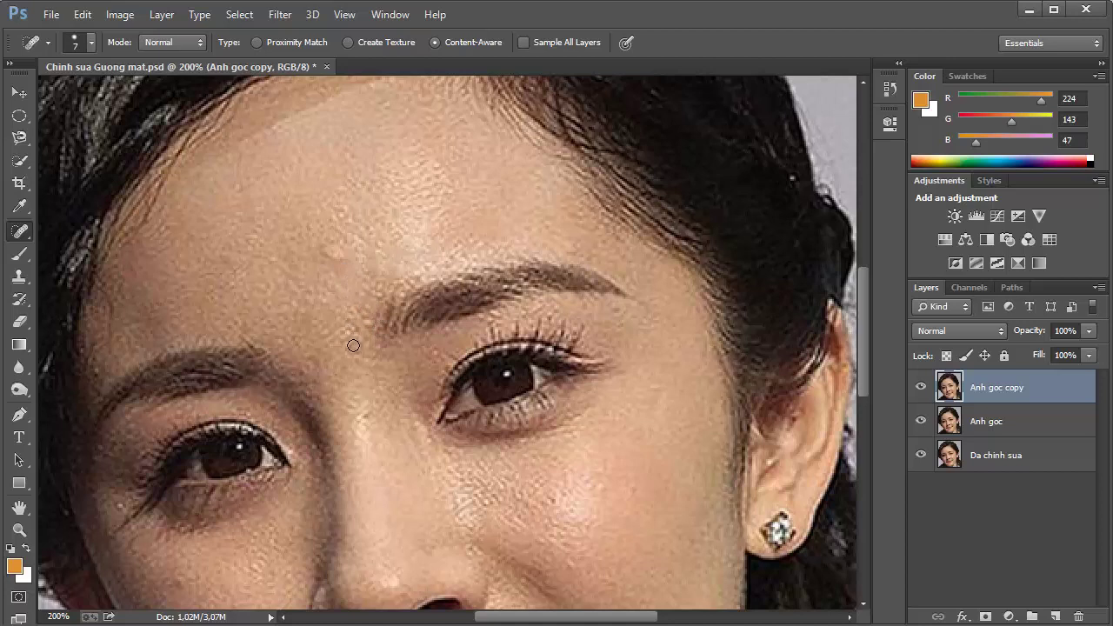
# Try patching a forehead spot with the Patch Tool, then deselect and return to spot healing
pyautogui.rightClick(30, 229)
pyautogui.click(90, 262)
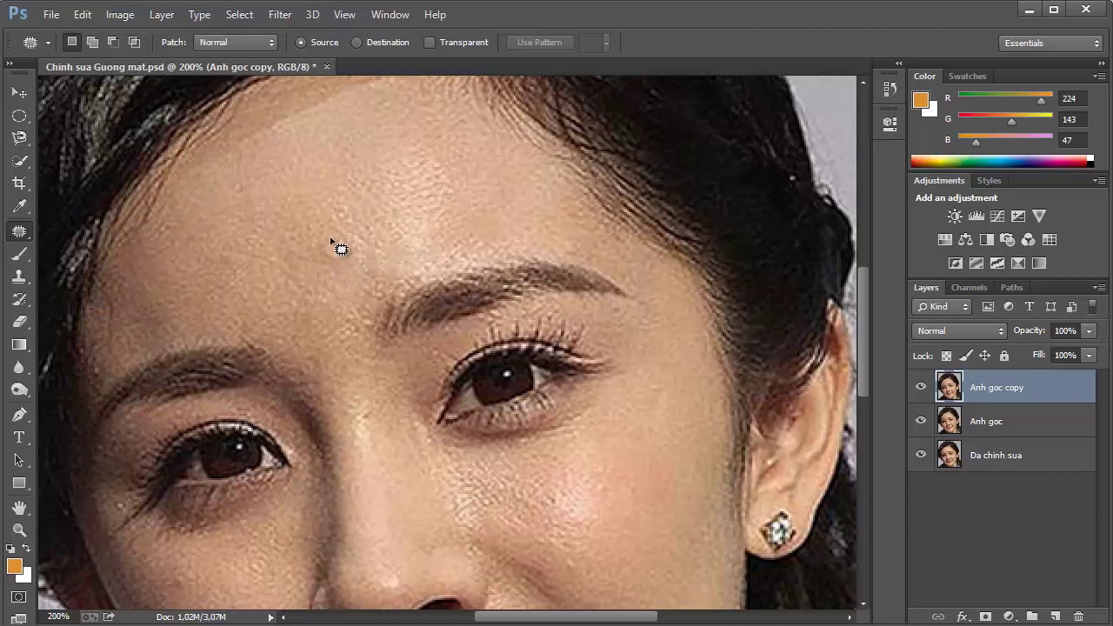
pyautogui.moveTo(331, 241)
pyautogui.mouseDown()
pyautogui.moveTo(341, 259)
pyautogui.moveTo(352, 237)
pyautogui.mouseUp()
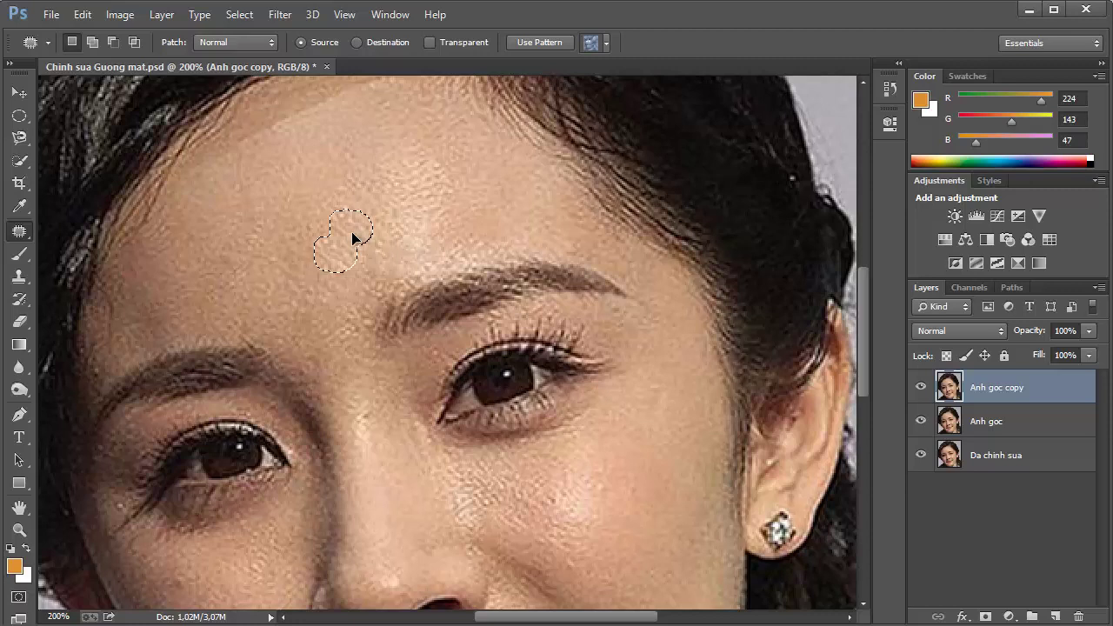
pyautogui.hotkey('ctrl', 'd')
pyautogui.hotkey('shift', 'j')
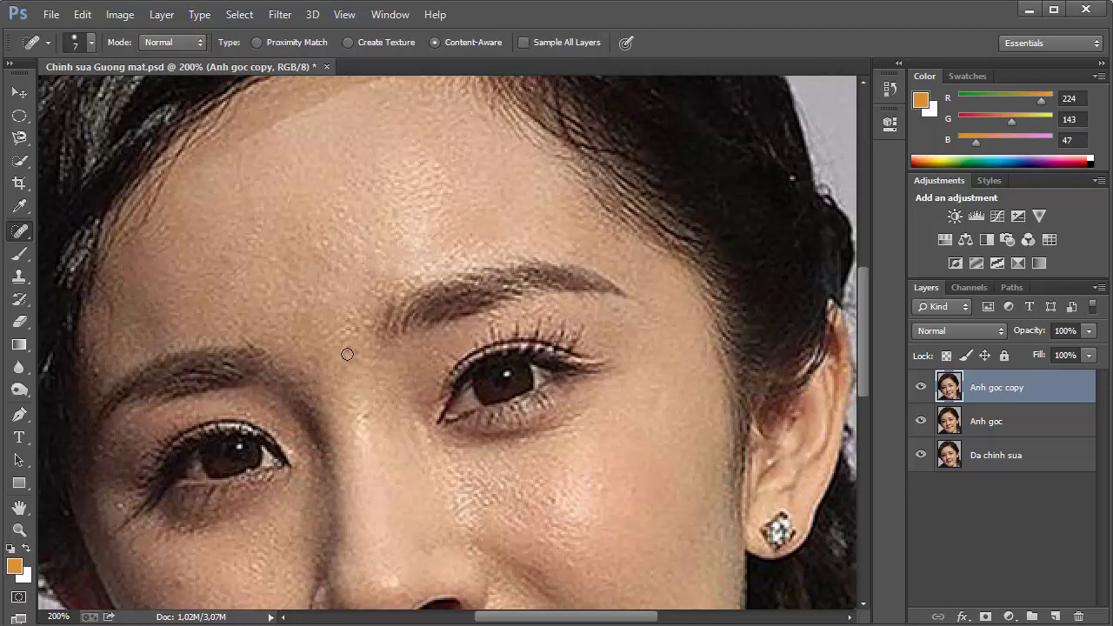
# Heal remaining forehead spots, a spot under the eye, and spots on the left cheek and beside the lips
pyautogui.click(349, 320)
pyautogui.click(368, 328)
pyautogui.moveTo(858, 286); pyautogui.dragTo(860, 341)
pyautogui.click(366, 219)
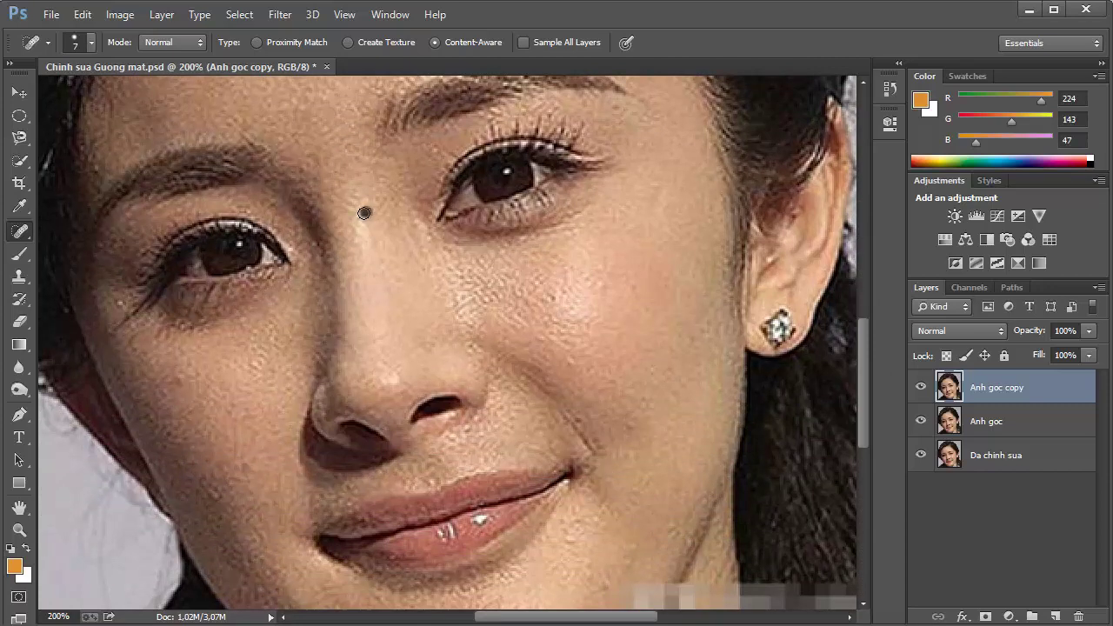
pyautogui.click(180, 379)
pyautogui.click(285, 533)
pyautogui.click(245, 465)
pyautogui.click(214, 496)
# Paint out the blemishes on the right cheek
pyautogui.moveTo(863, 345); pyautogui.dragTo(861, 384)
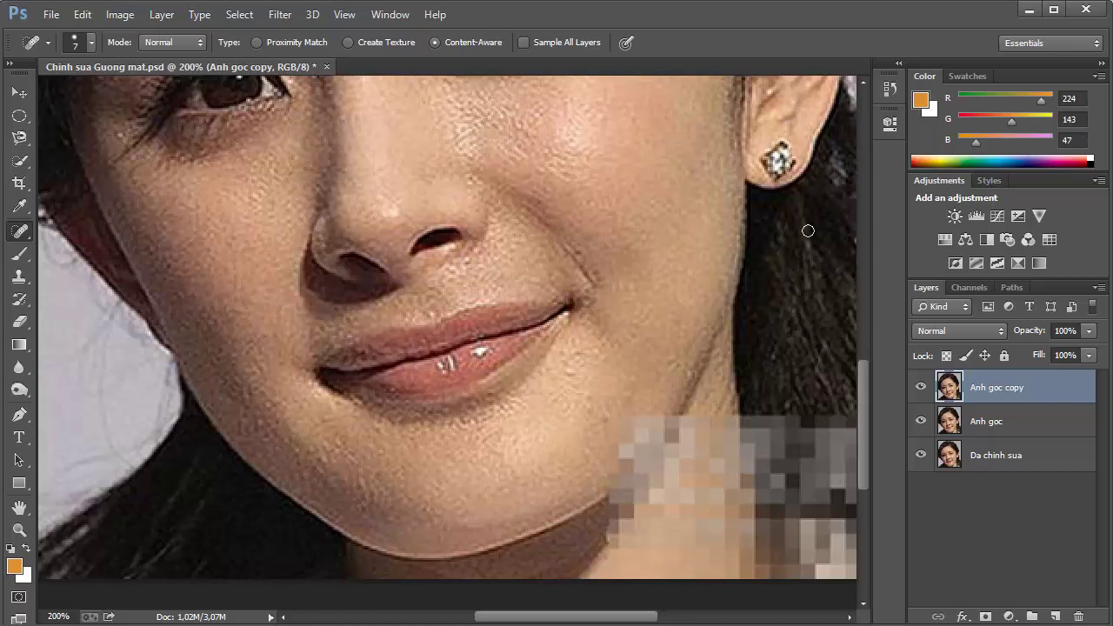
pyautogui.moveTo(861, 402); pyautogui.dragTo(865, 361)
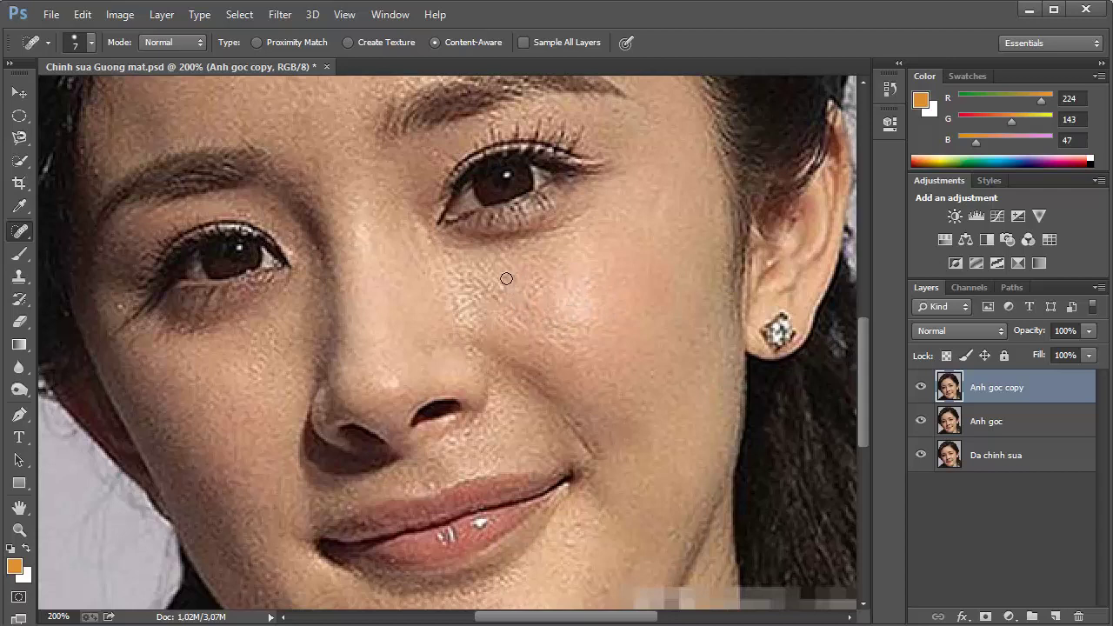
pyautogui.moveTo(500, 288); pyautogui.dragTo(487, 300)
pyautogui.moveTo(600, 423); pyautogui.dragTo(593, 410)
pyautogui.moveTo(863, 366); pyautogui.dragTo(864, 402)
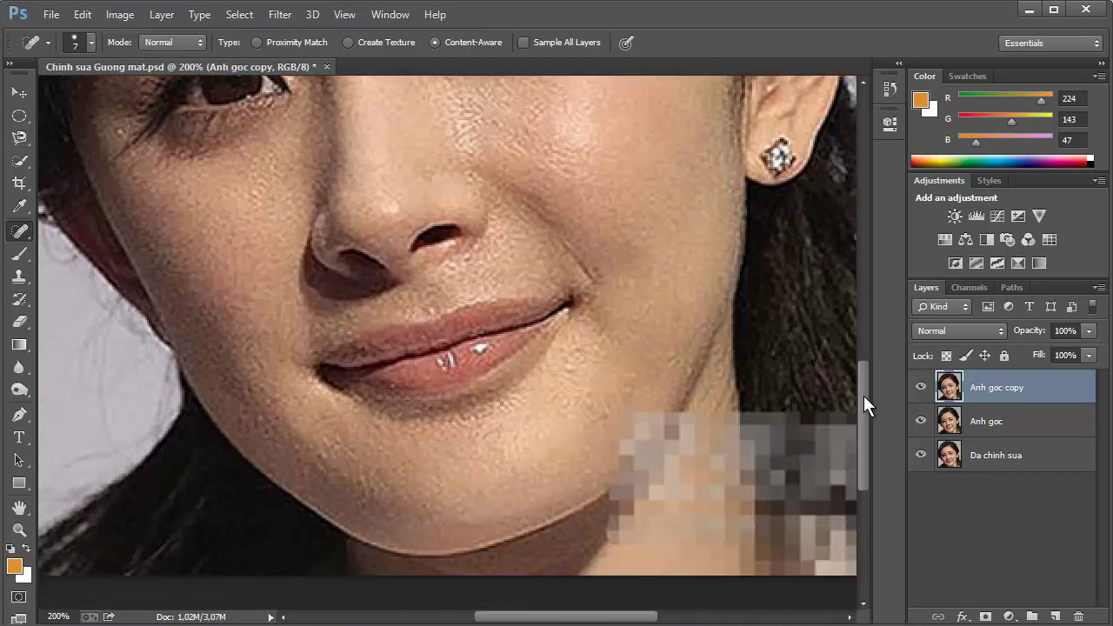
# Heal the mole and marks at the mouth corner and the two marks beside the nose
pyautogui.click(590, 266)
pyautogui.moveTo(603, 286); pyautogui.dragTo(561, 246)
pyautogui.moveTo(604, 276); pyautogui.dragTo(570, 251)
pyautogui.moveTo(603, 325); pyautogui.dragTo(581, 287)
pyautogui.moveTo(586, 325); pyautogui.dragTo(595, 280)
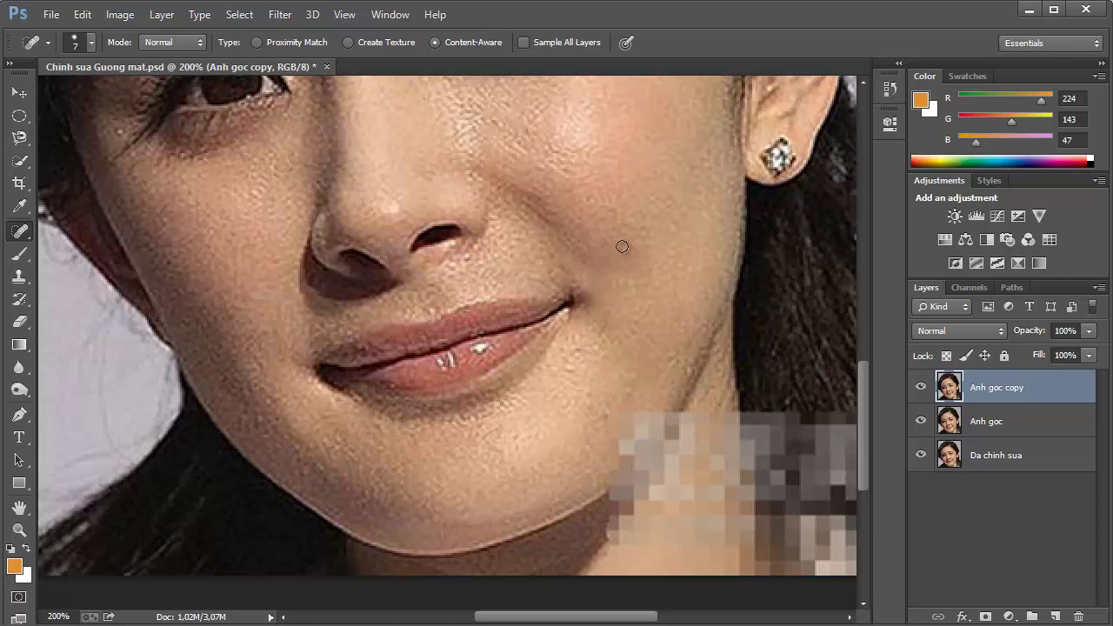
pyautogui.click(627, 245)
pyautogui.moveTo(490, 118); pyautogui.dragTo(496, 122)
pyautogui.moveTo(469, 175); pyautogui.dragTo(470, 183)
# Heal the dark spot on the chin and two spots on the right cheek
pyautogui.click(607, 413)
pyautogui.moveTo(860, 386); pyautogui.dragTo(883, 326)
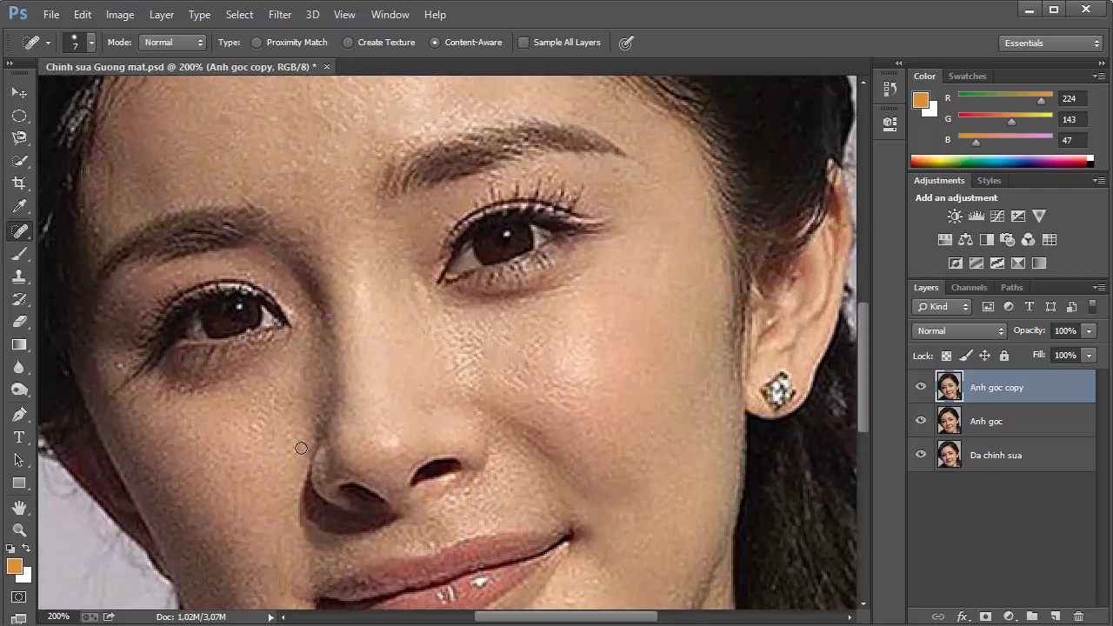
pyautogui.click(520, 379)
pyautogui.moveTo(568, 421); pyautogui.dragTo(570, 405)
# Heal the leftover forehead spots and the spot near the inner end of the brow
pyautogui.moveTo(863, 379); pyautogui.dragTo(873, 316)
pyautogui.click(354, 322)
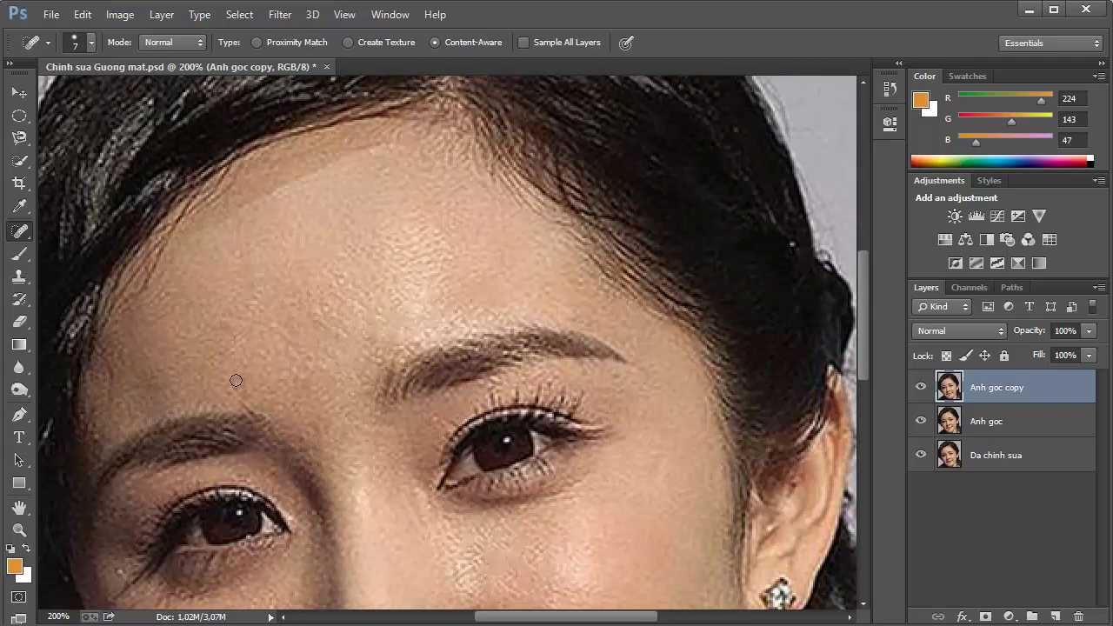
pyautogui.click(358, 348)
pyautogui.click(287, 386)
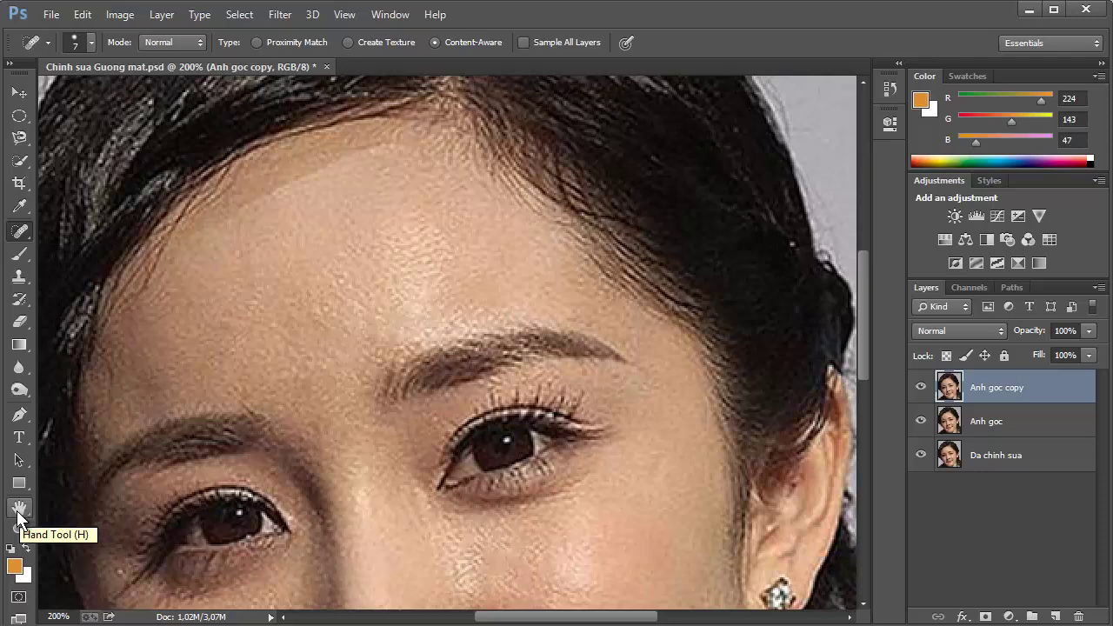
pyautogui.click(18, 513)
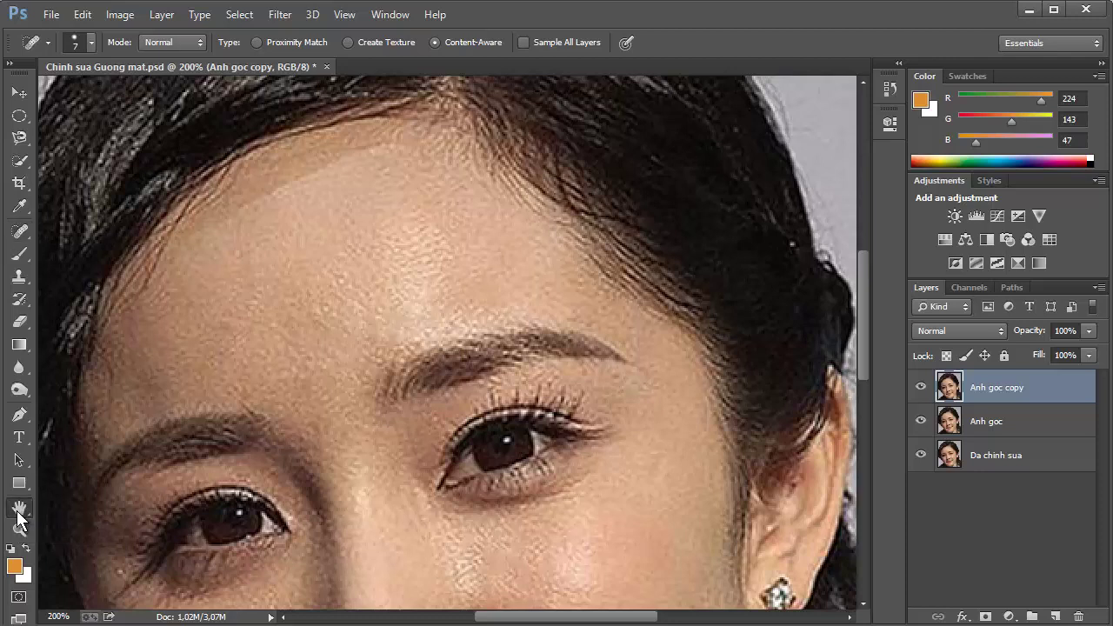
# Fit the whole portrait in the window and reselect the Spot Healing Brush
pyautogui.doubleClick(18, 513)
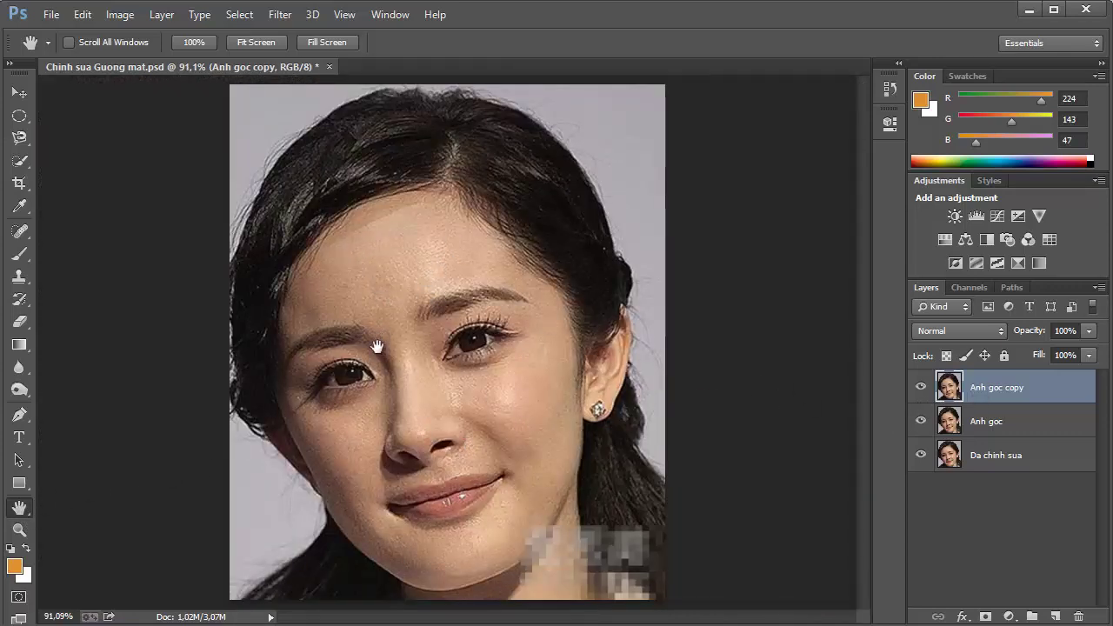
pyautogui.click(19, 230)
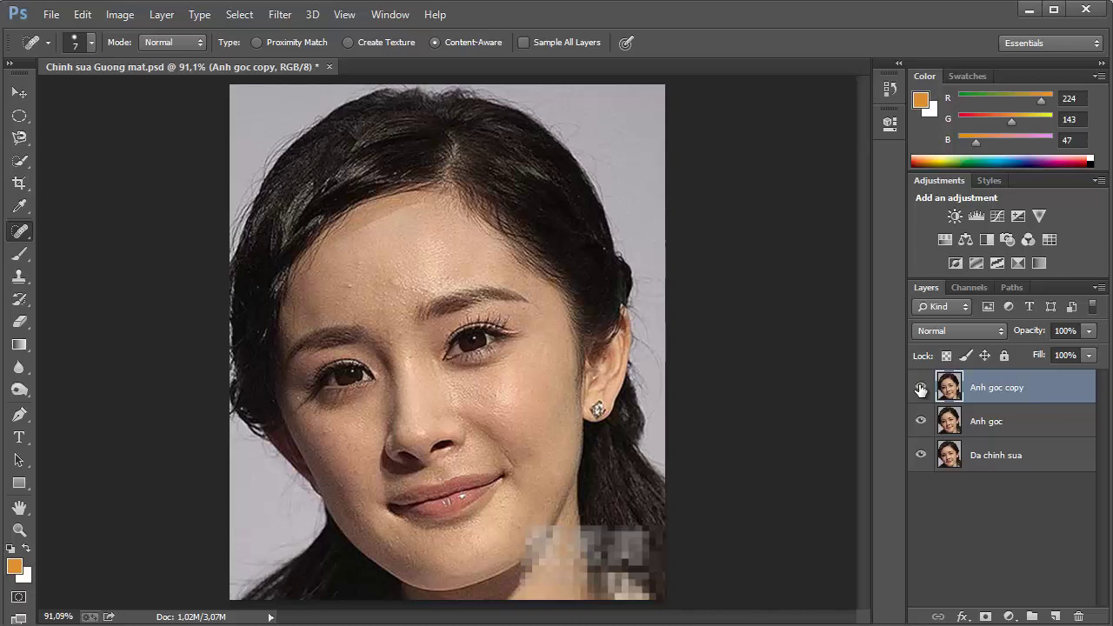
# Duplicate the healed layer and rename Anh goc copy to '1' and the new copy to '2'
pyautogui.hotkey('ctrl', 'j')
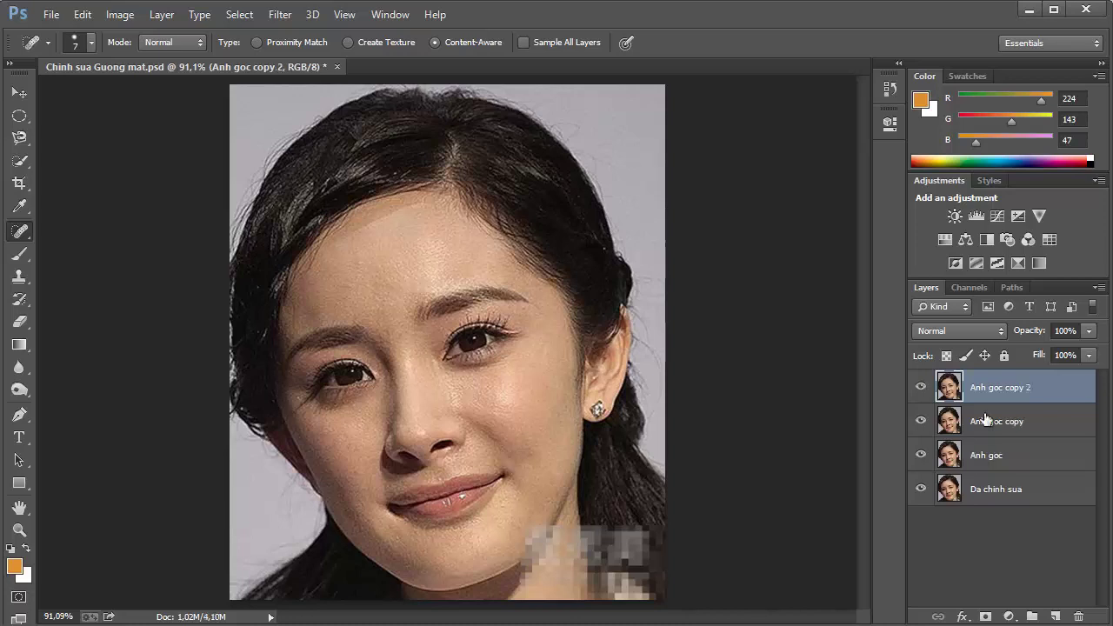
pyautogui.doubleClick(983, 421)
pyautogui.write('1')
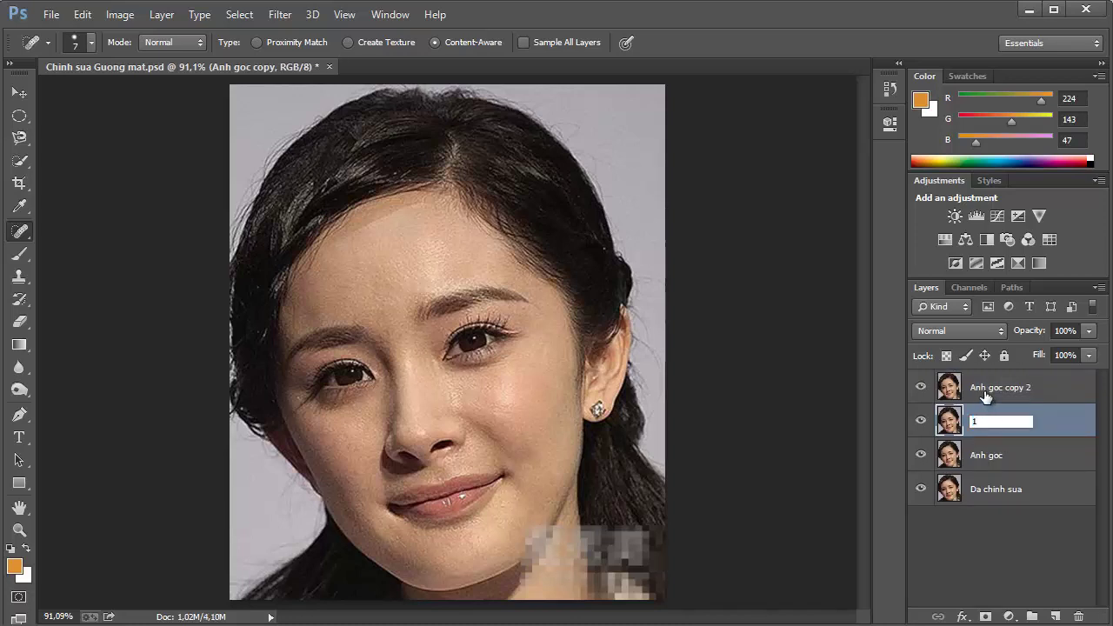
pyautogui.doubleClick(984, 387)
pyautogui.write('2')
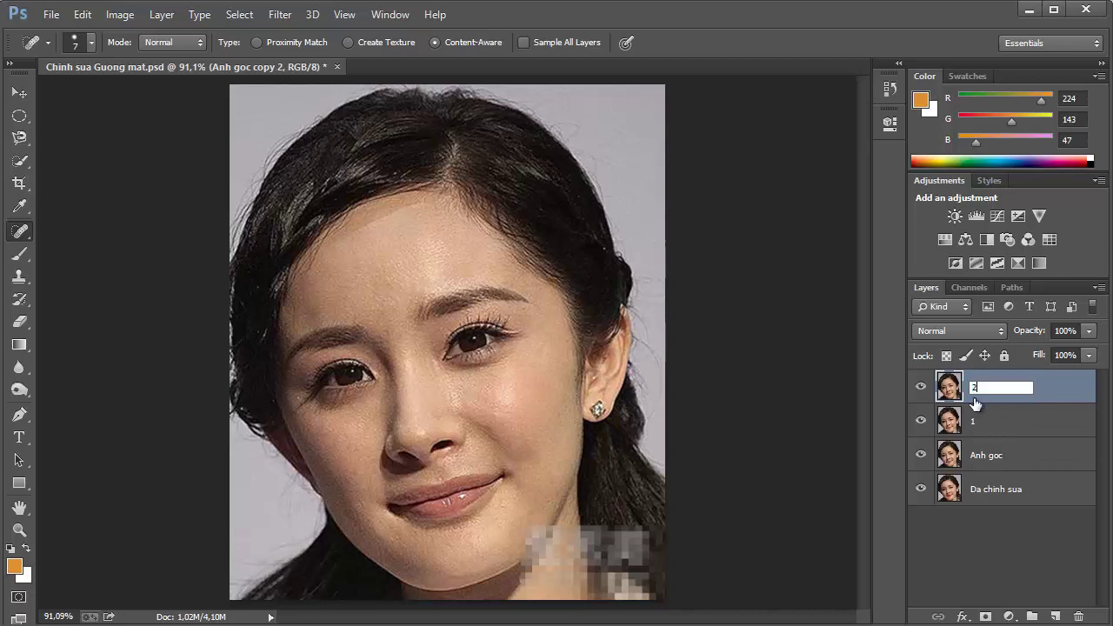
pyautogui.press('Return')
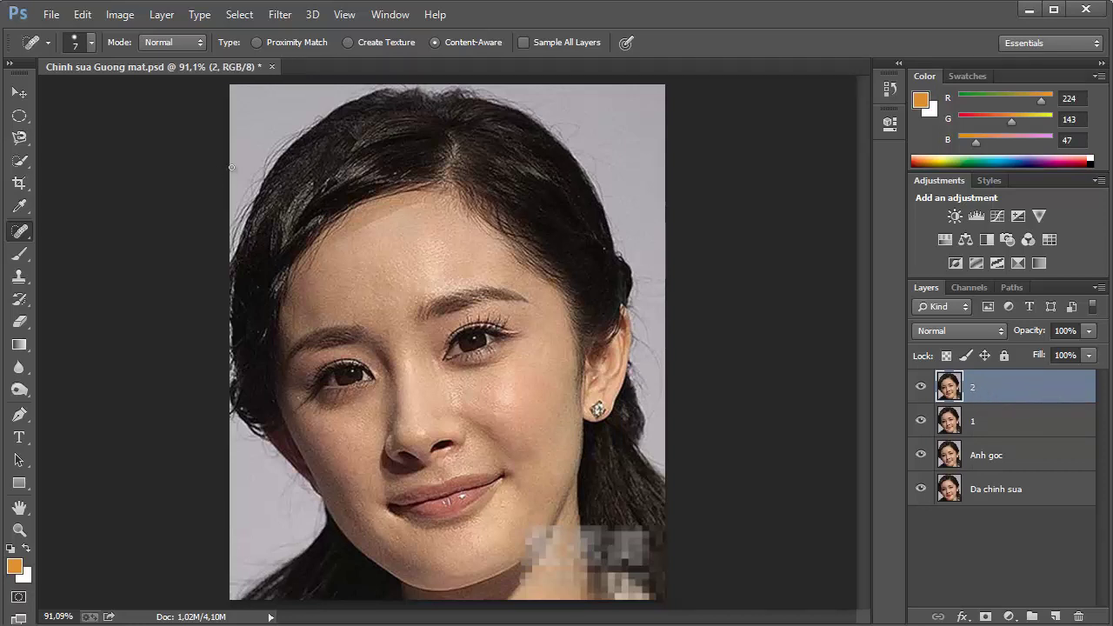
# Apply a Gaussian Blur of radius 8.2 px to layer 2
pyautogui.click(278, 16)
pyautogui.moveTo(383, 206)
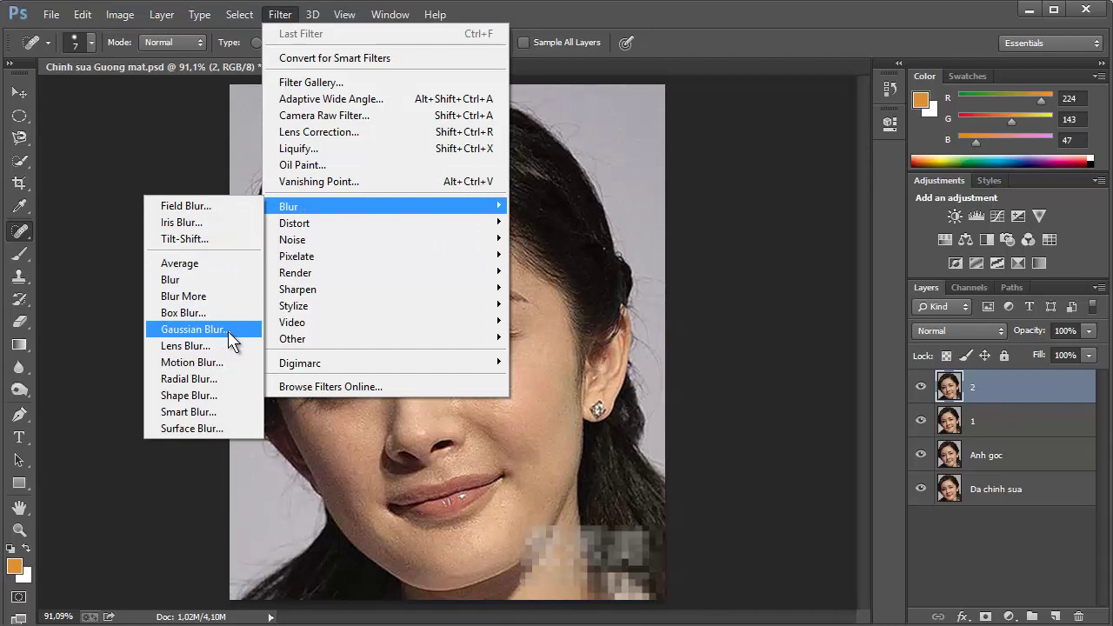
pyautogui.click(231, 334)
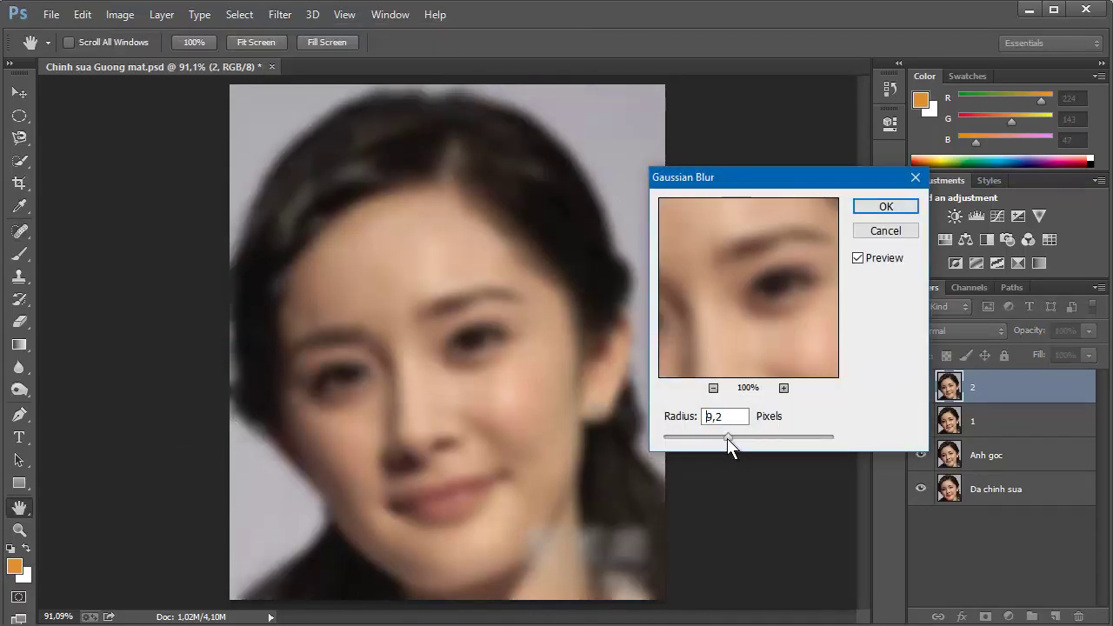
pyautogui.moveTo(727, 438); pyautogui.dragTo(725, 437)
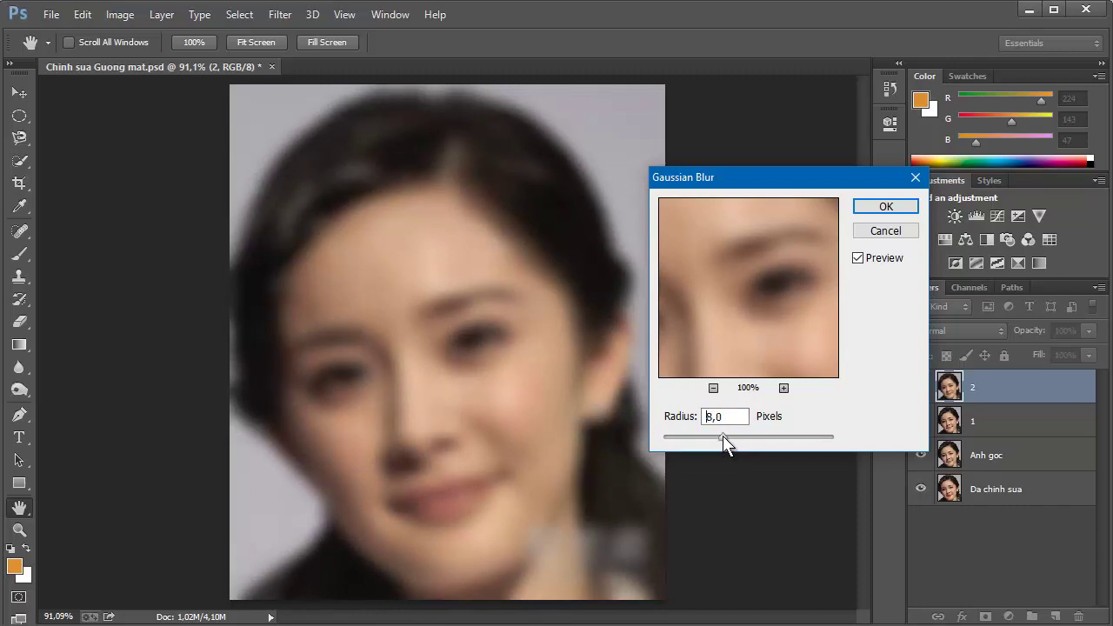
pyautogui.moveTo(723, 436); pyautogui.dragTo(724, 436)
pyautogui.click(885, 207)
pyautogui.press('j')
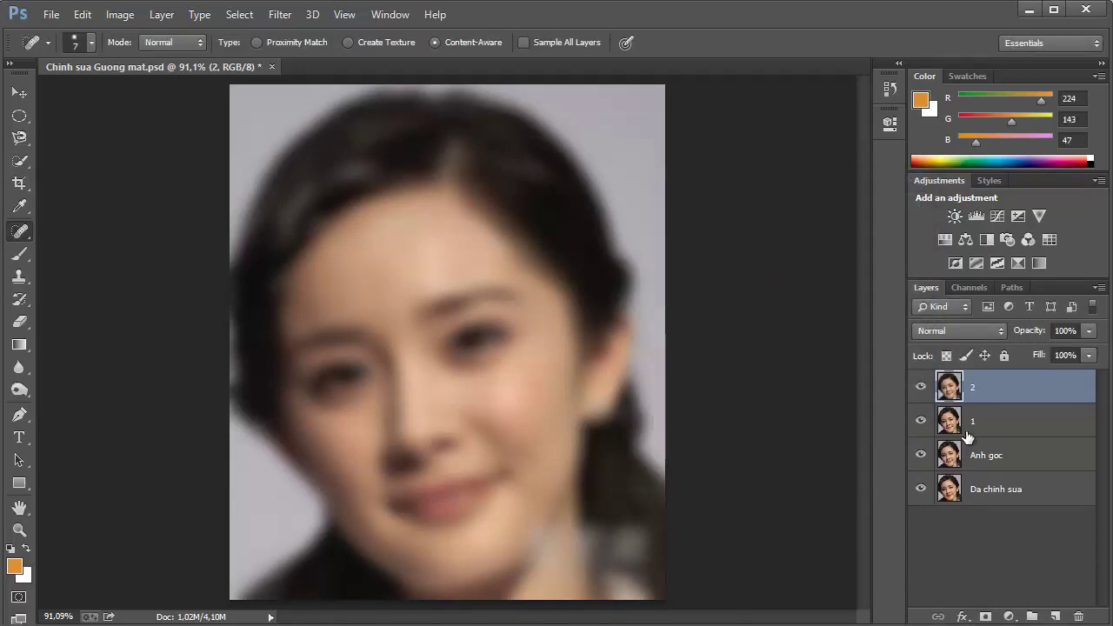
# Duplicate layer 1 and move '1 copy' to the top of the stack
pyautogui.click(987, 422)
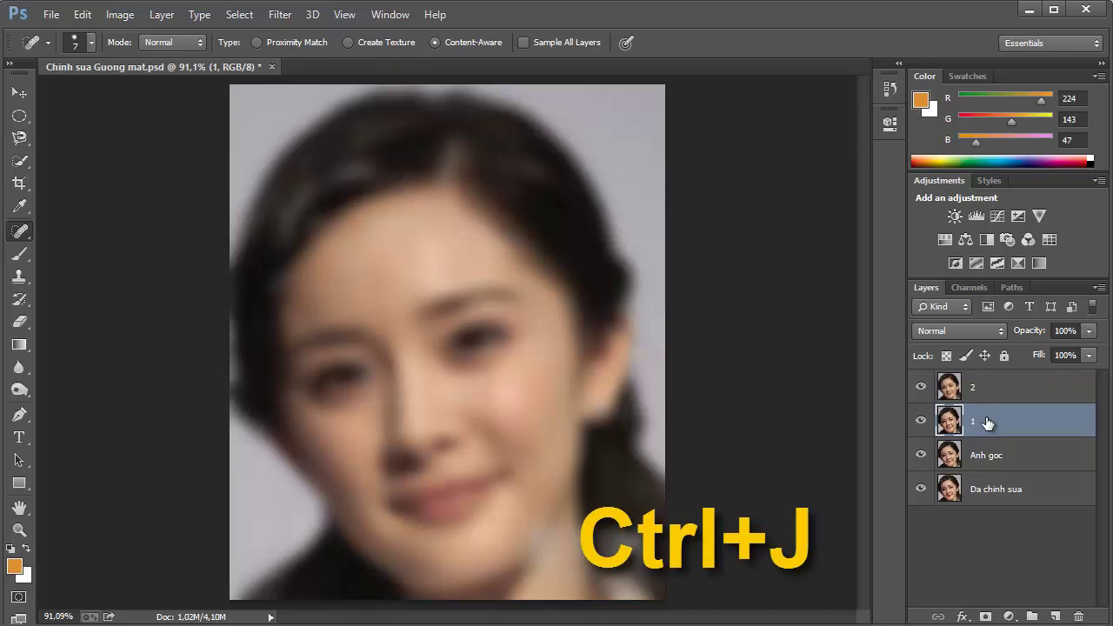
pyautogui.hotkey('ctrl', 'j')
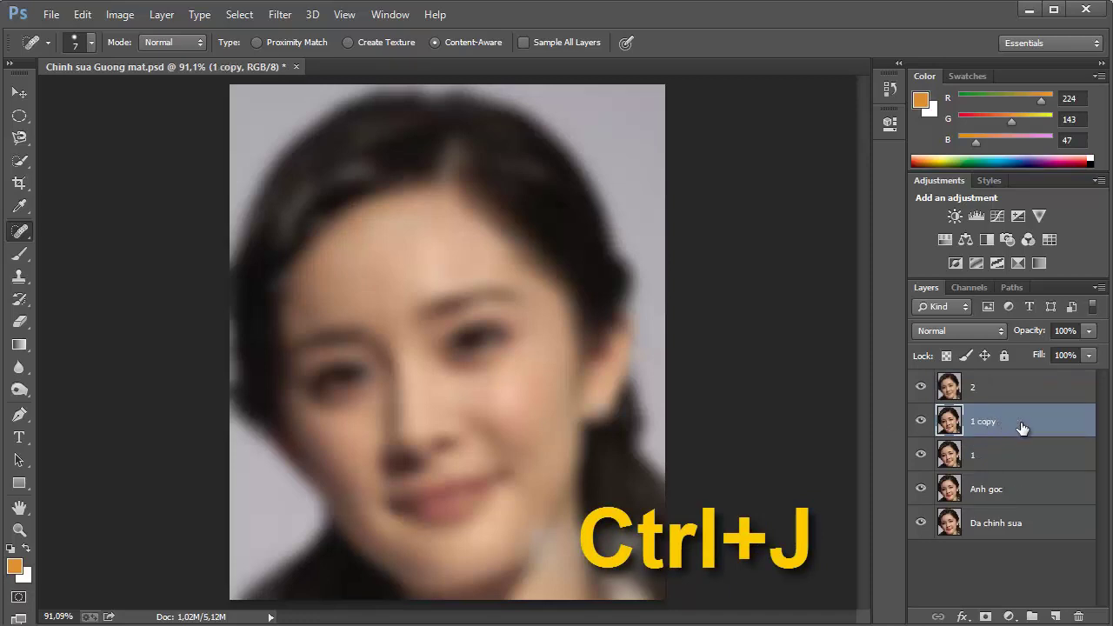
pyautogui.moveTo(1022, 428); pyautogui.dragTo(1010, 384)
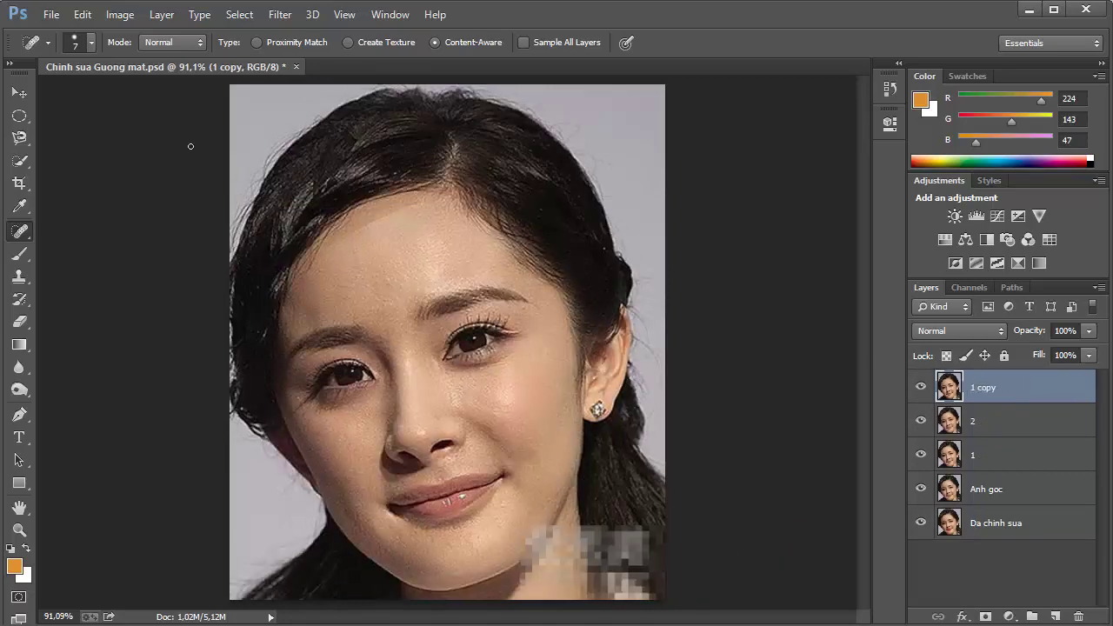
# Apply Image to '1 copy' using layer 2, Subtract blending, opacity 100, scale 2, offset 130
pyautogui.click(120, 14)
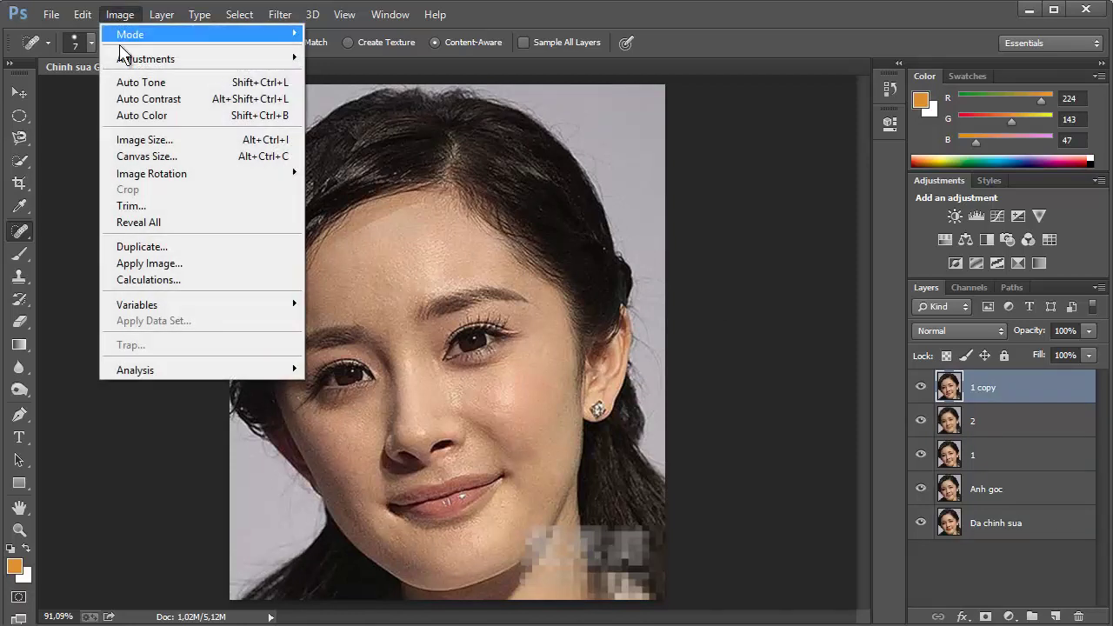
pyautogui.click(194, 264)
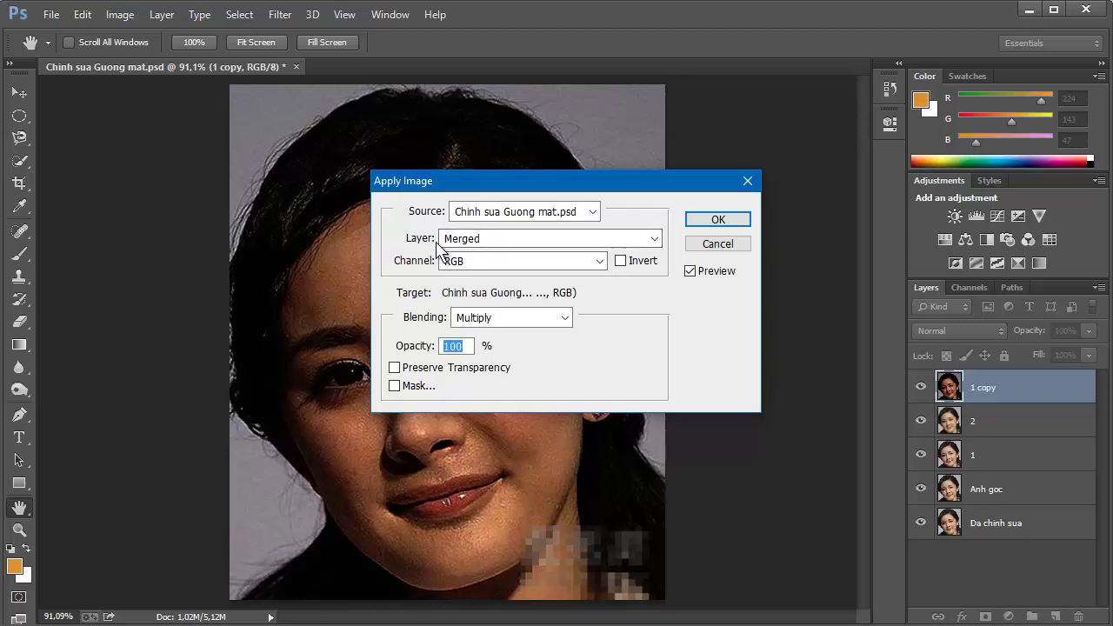
pyautogui.click(509, 243)
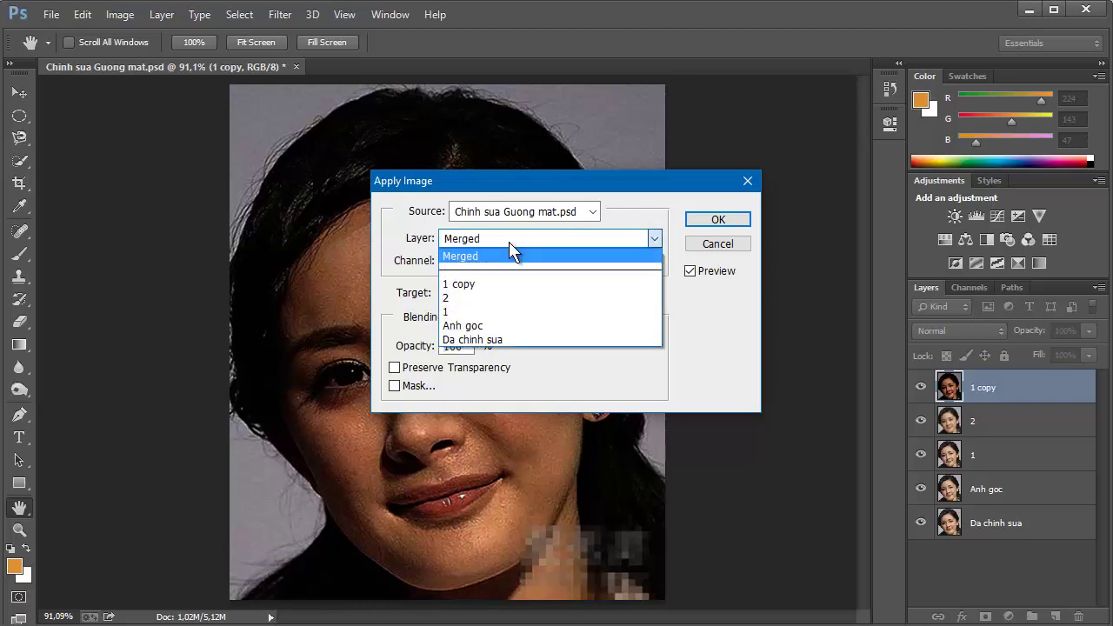
pyautogui.click(485, 300)
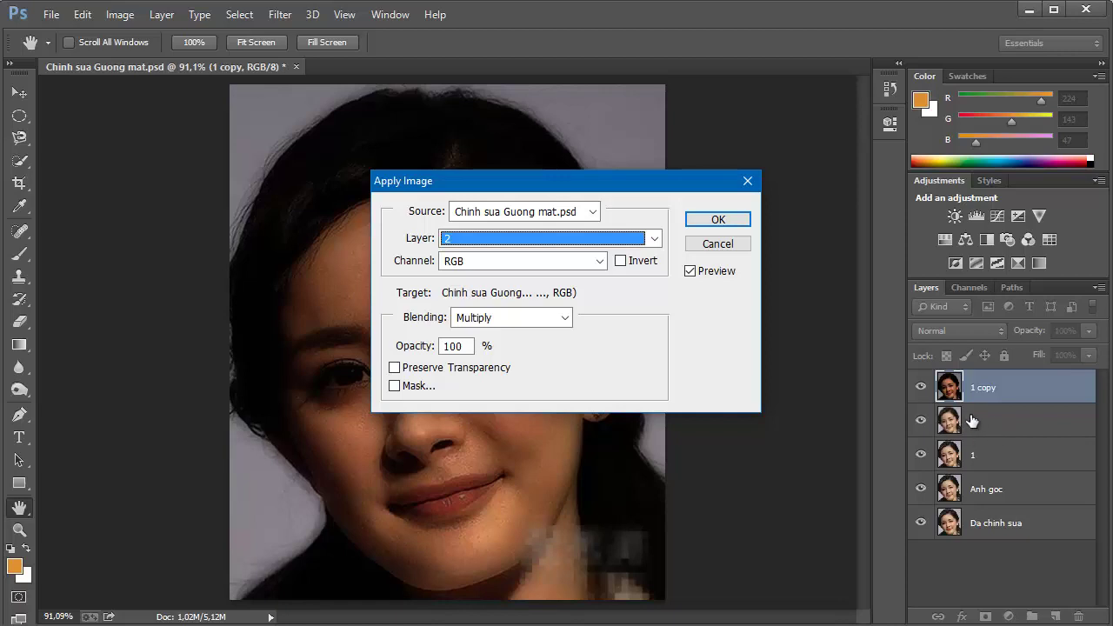
pyautogui.click(502, 320)
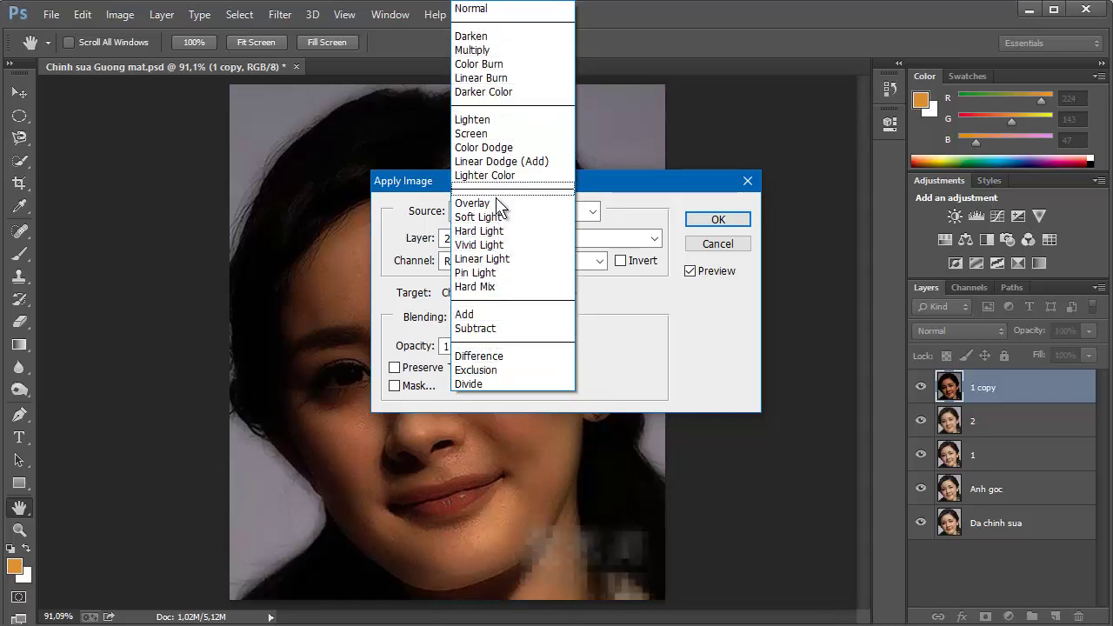
pyautogui.click(517, 329)
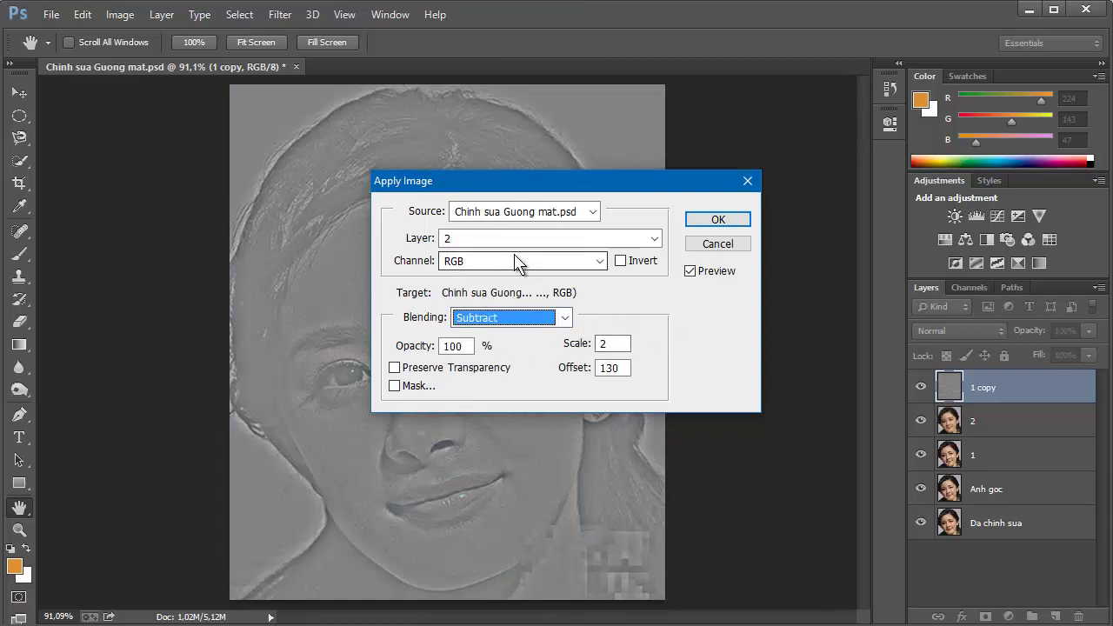
pyautogui.doubleClick(453, 346)
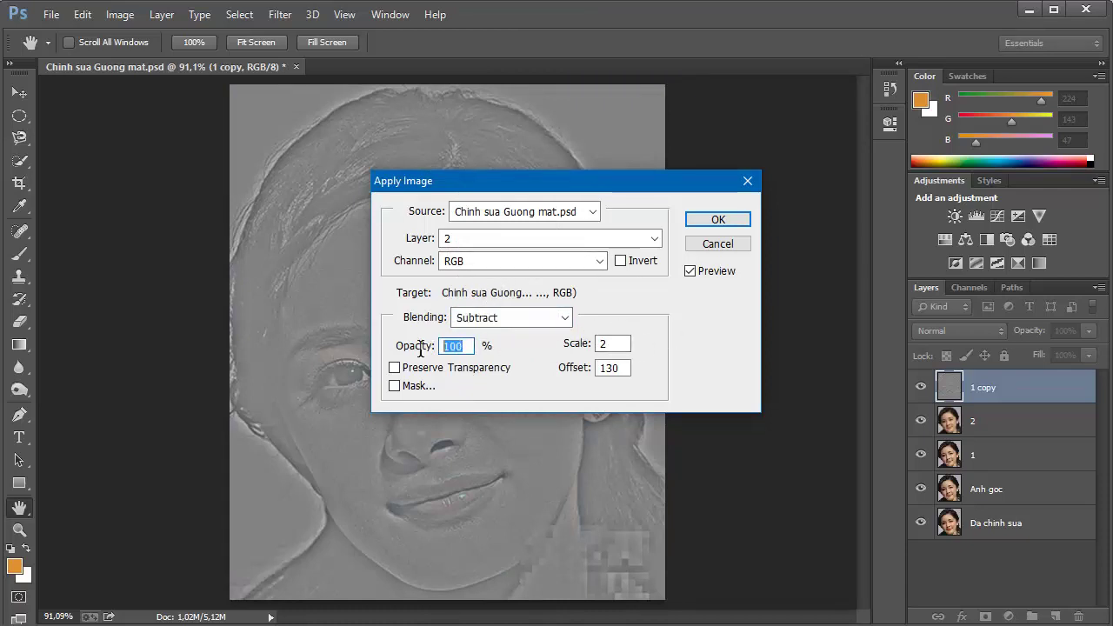
pyautogui.doubleClick(613, 344)
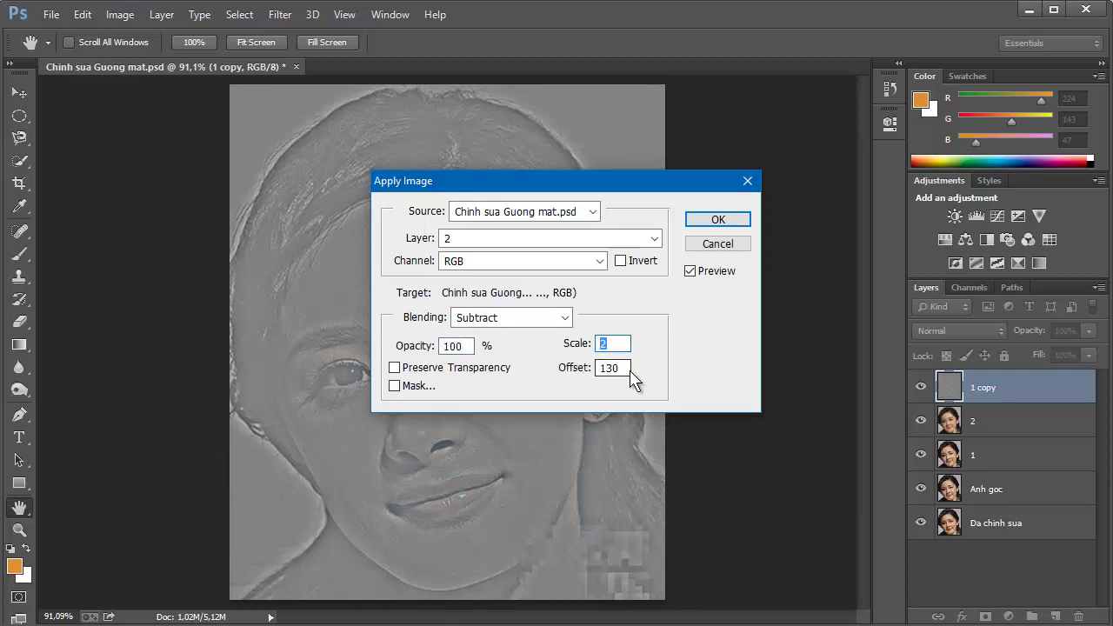
pyautogui.doubleClick(613, 368)
pyautogui.click(715, 221)
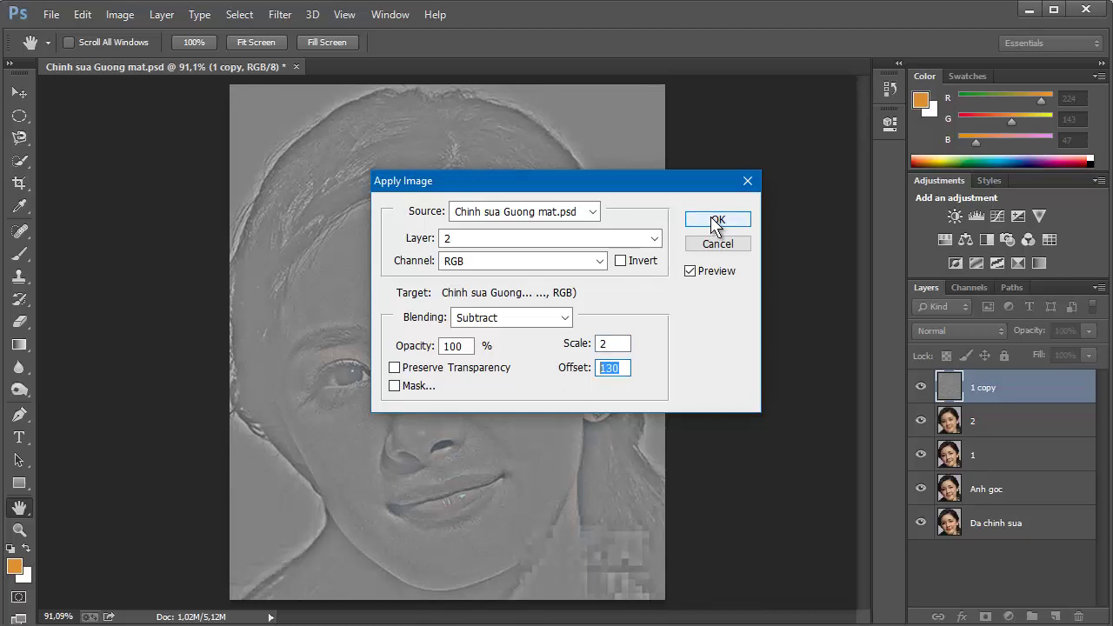
pyautogui.click(715, 221)
pyautogui.press('j')
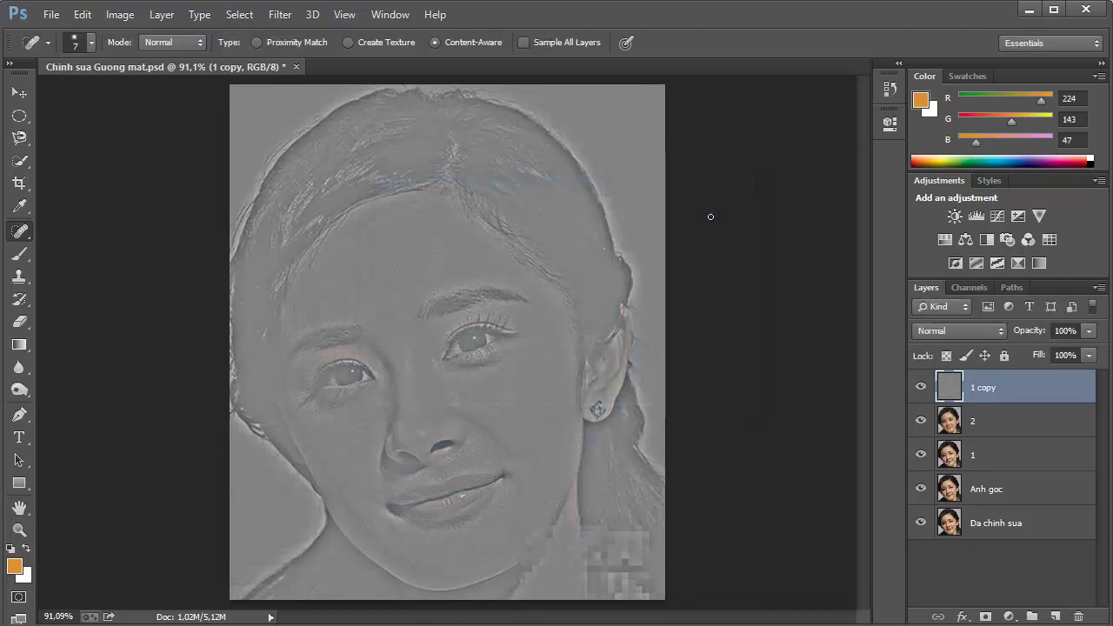
# Set '1 copy' to Vivid Light blend mode and add layer 2 to the selection
pyautogui.click(955, 332)
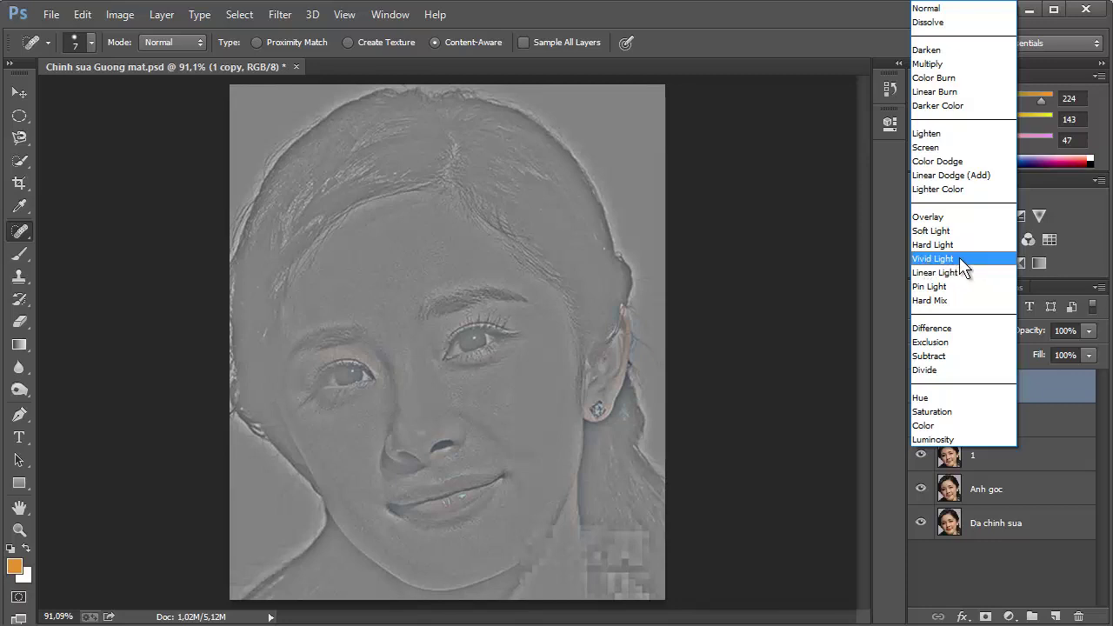
pyautogui.click(956, 261)
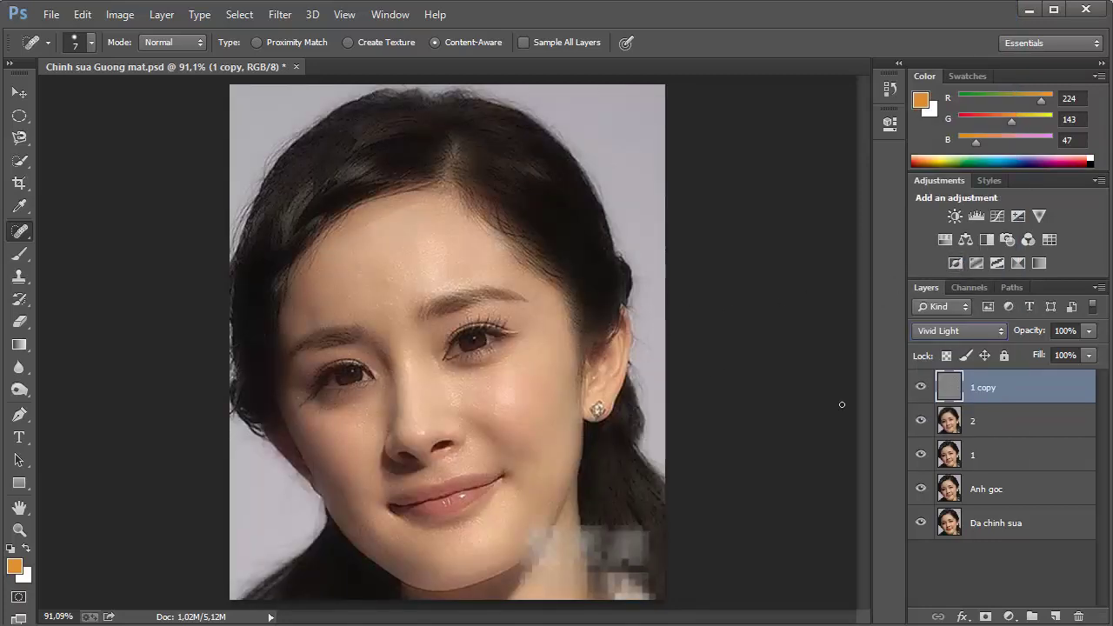
pyautogui.keyDown('shift'); pyautogui.click(986, 423); pyautogui.keyUp('shift')
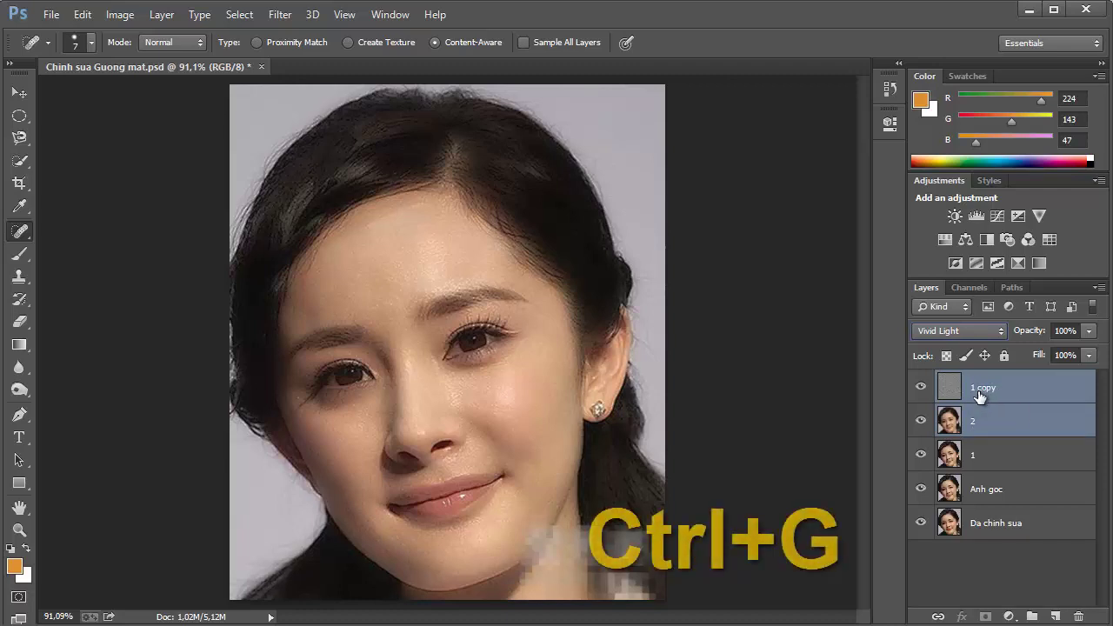
# Group '1 copy' and layer 2 as Group 1 and add a black hide-all mask
pyautogui.hotkey('ctrl', 'g')
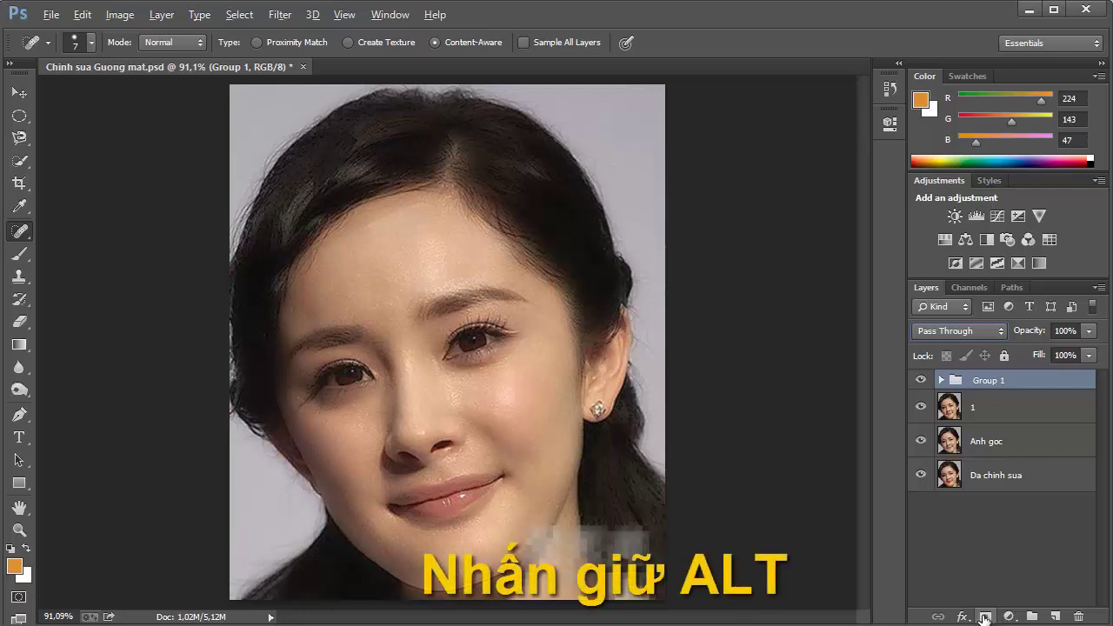
pyautogui.keyDown('alt'); pyautogui.click(985, 617); pyautogui.keyUp('alt')
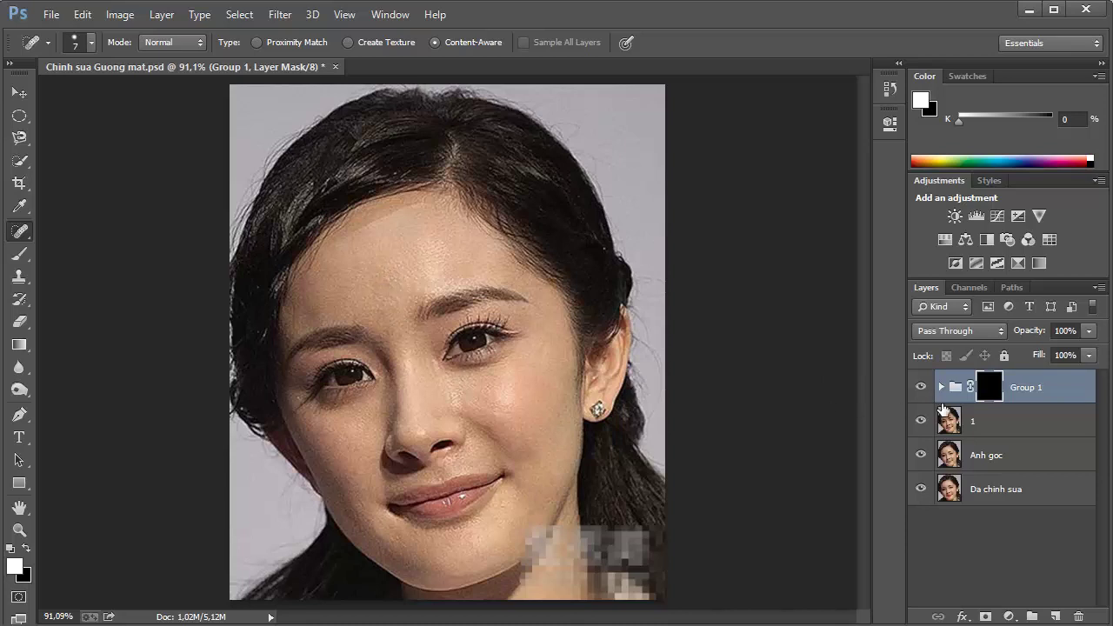
# Select the Brush tool with white as foreground and zoom the view to 200%
pyautogui.moveTo(20, 253); pyautogui.dragTo(85, 257)
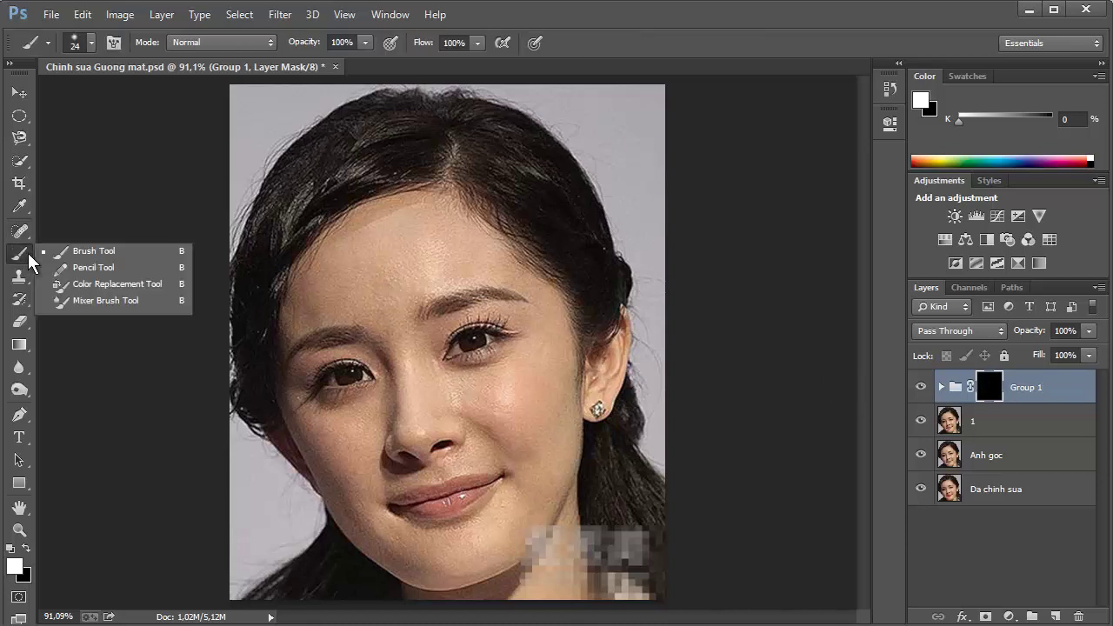
pyautogui.click(86, 252)
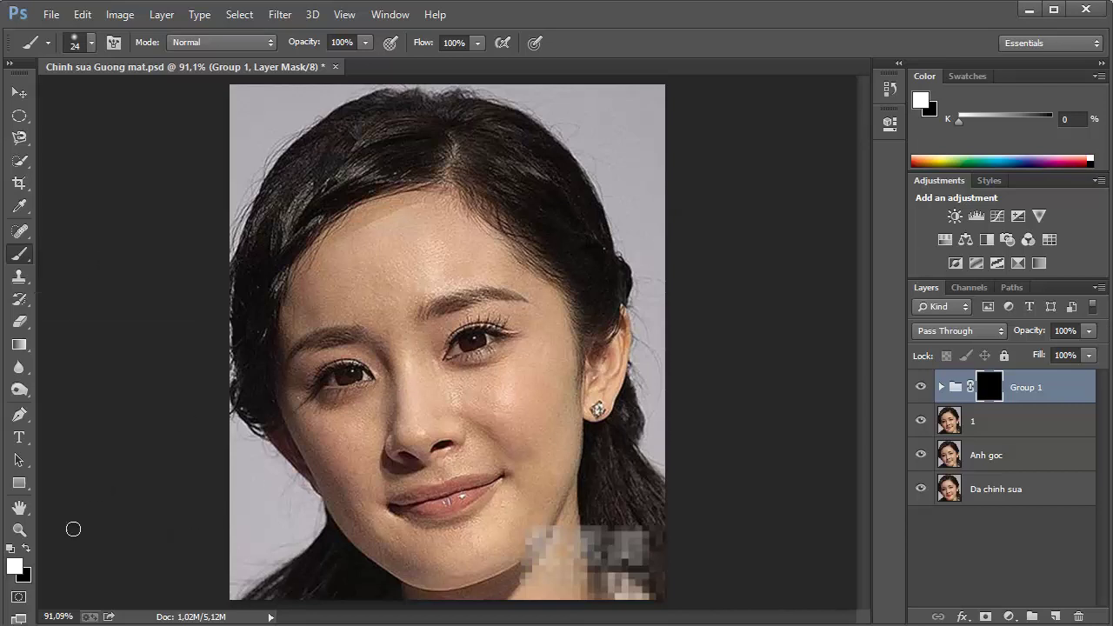
pyautogui.click(25, 548)
pyautogui.click(25, 549)
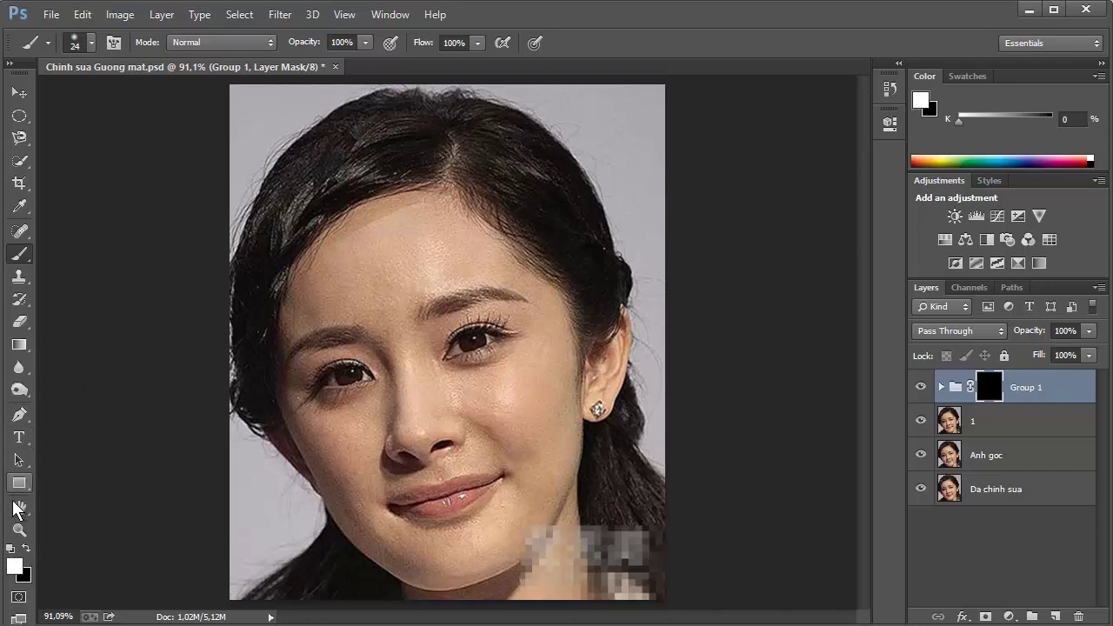
pyautogui.click(20, 529)
pyautogui.rightClick(380, 309)
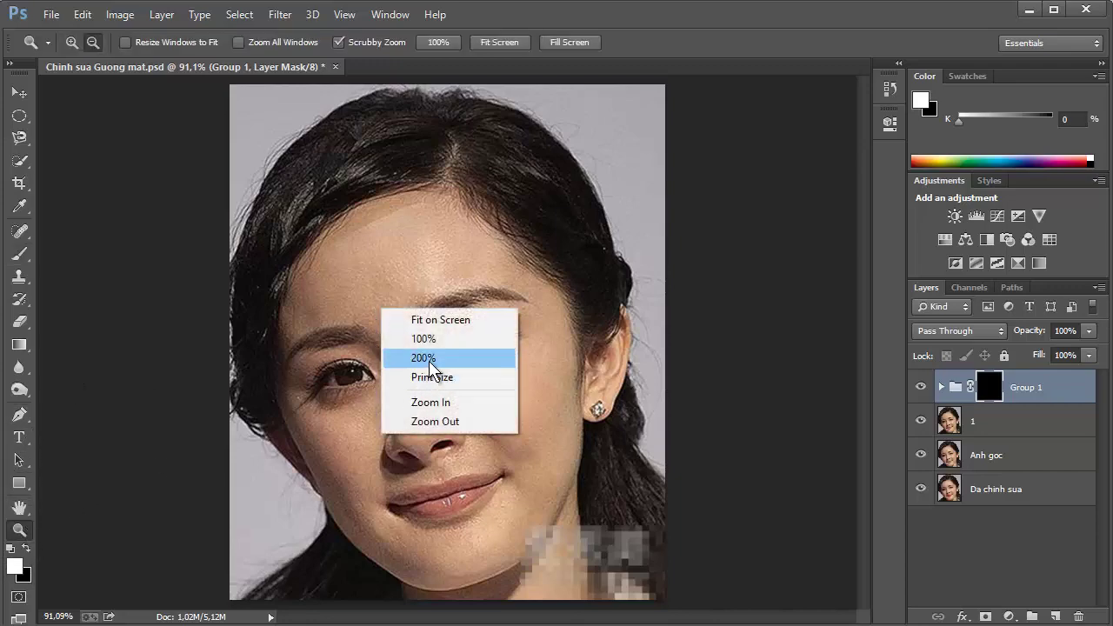
pyautogui.click(409, 357)
pyautogui.moveTo(864, 307)
pyautogui.mouseDown()
pyautogui.moveTo(867, 268)
pyautogui.moveTo(862, 277)
pyautogui.mouseUp()
# Set a 47 px, 0% hardness brush and paint white over the forehead on the mask
pyautogui.click(20, 254)
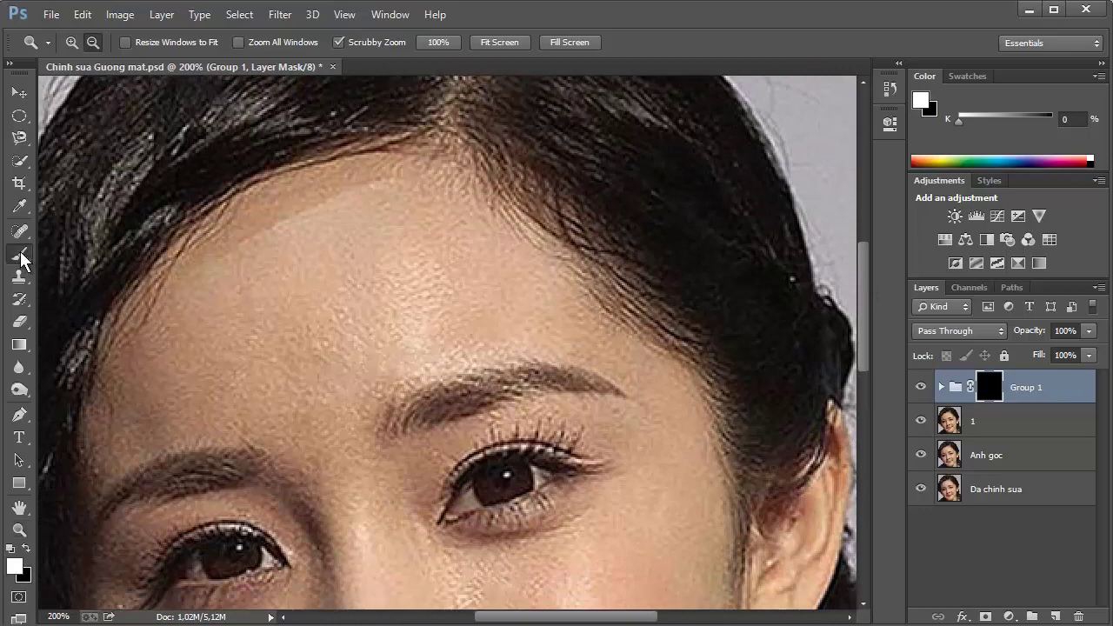
pyautogui.rightClick(273, 308)
pyautogui.moveTo(367, 348); pyautogui.dragTo(380, 348)
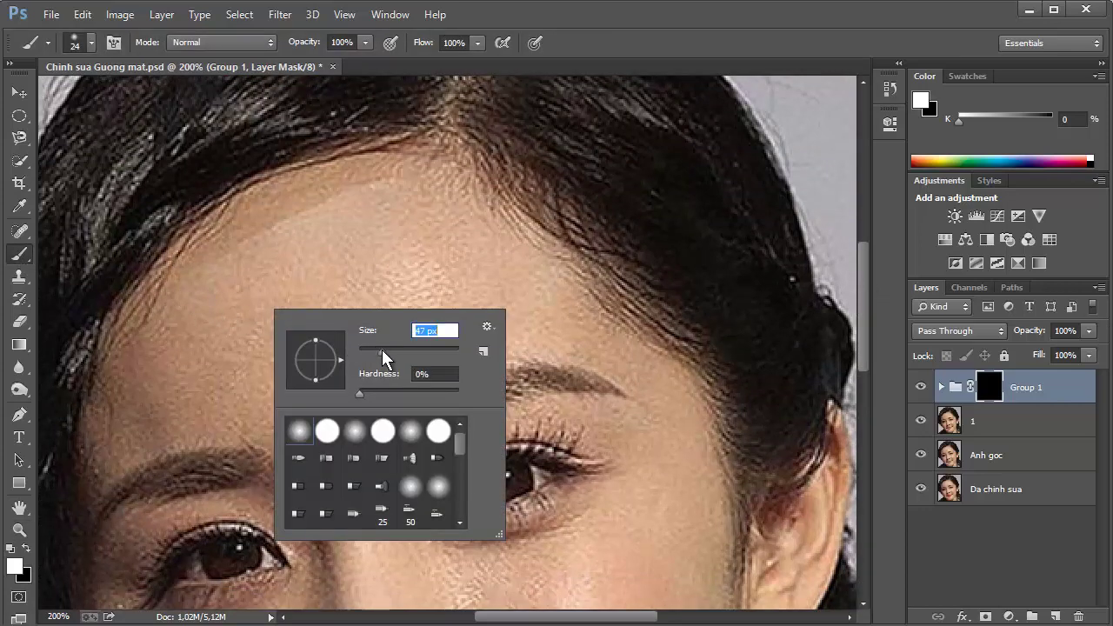
pyautogui.press('Return')
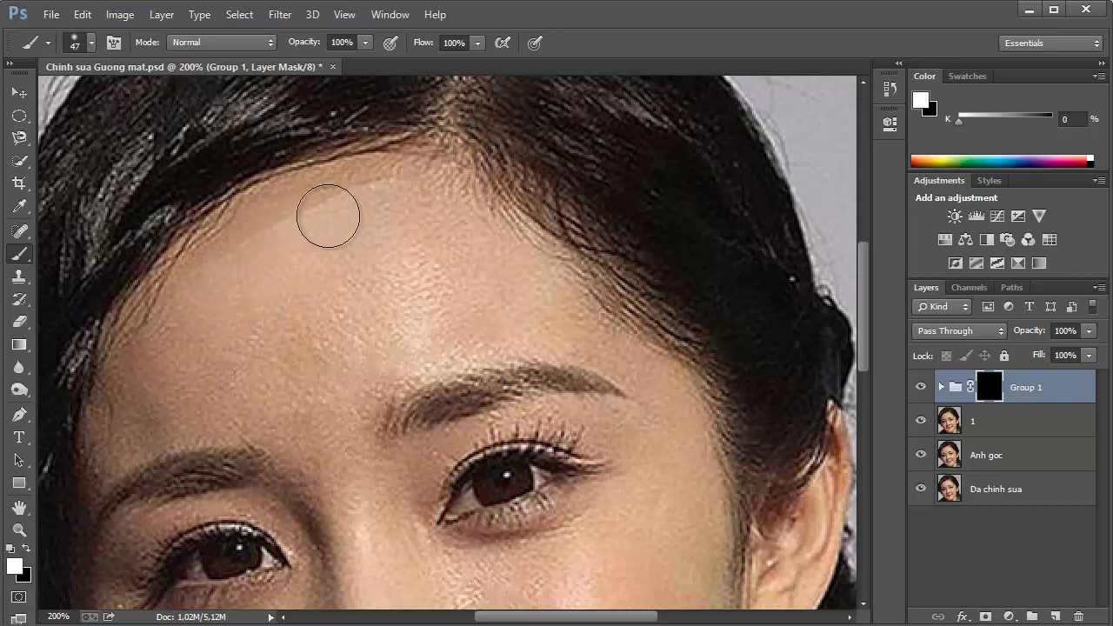
pyautogui.click(304, 303)
pyautogui.moveTo(437, 211)
pyautogui.mouseDown()
pyautogui.moveTo(510, 293)
pyautogui.moveTo(323, 318)
pyautogui.moveTo(427, 261)
pyautogui.moveTo(431, 339)
pyautogui.mouseUp()
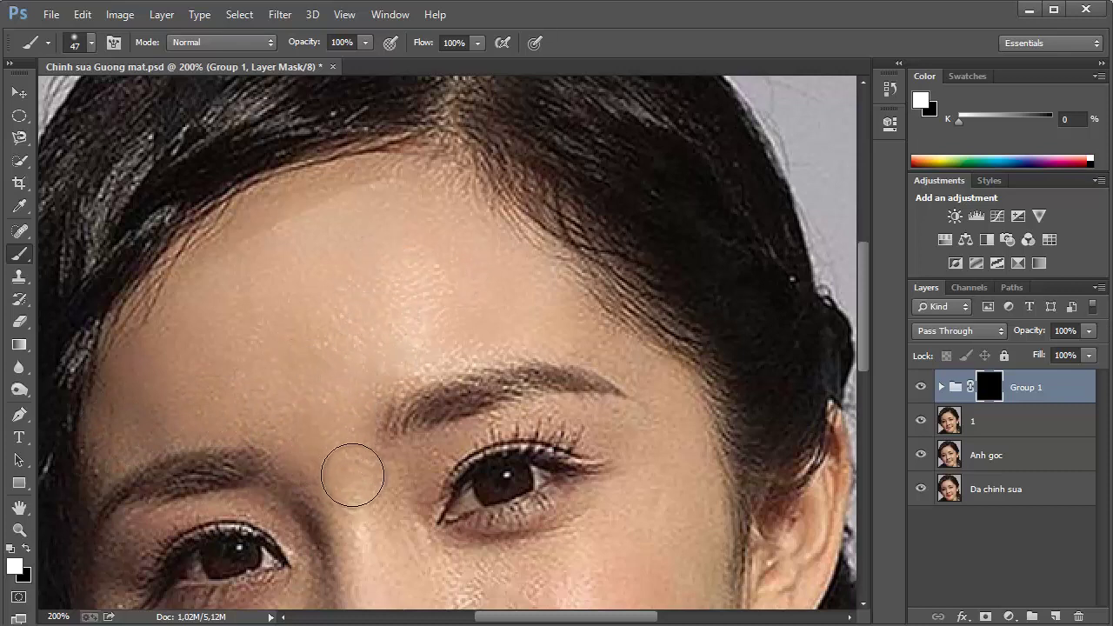
pyautogui.moveTo(362, 312); pyautogui.dragTo(379, 311)
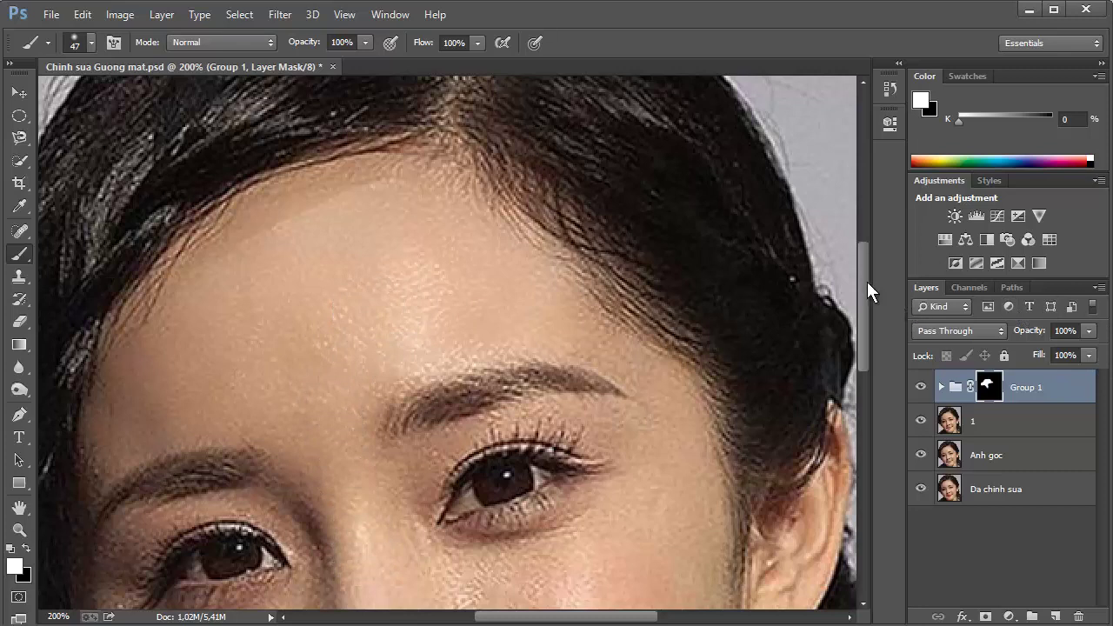
# Paint the smoothing back onto the cheek with a 26 px brush
pyautogui.moveTo(867, 281); pyautogui.dragTo(862, 320)
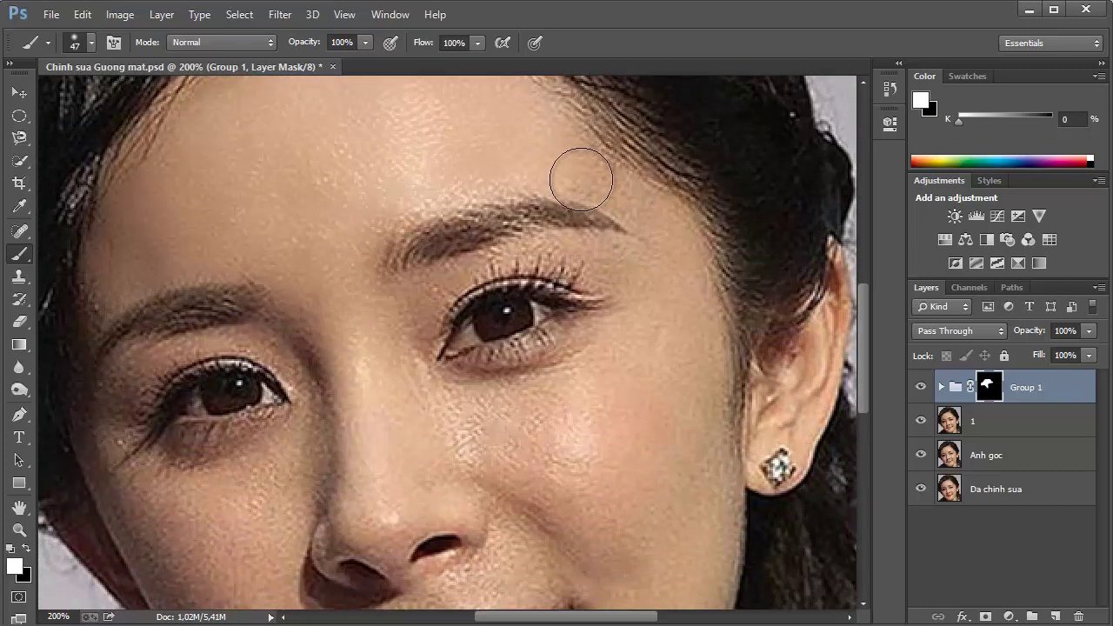
pyautogui.rightClick(580, 179)
pyautogui.moveTo(687, 225); pyautogui.dragTo(621, 199)
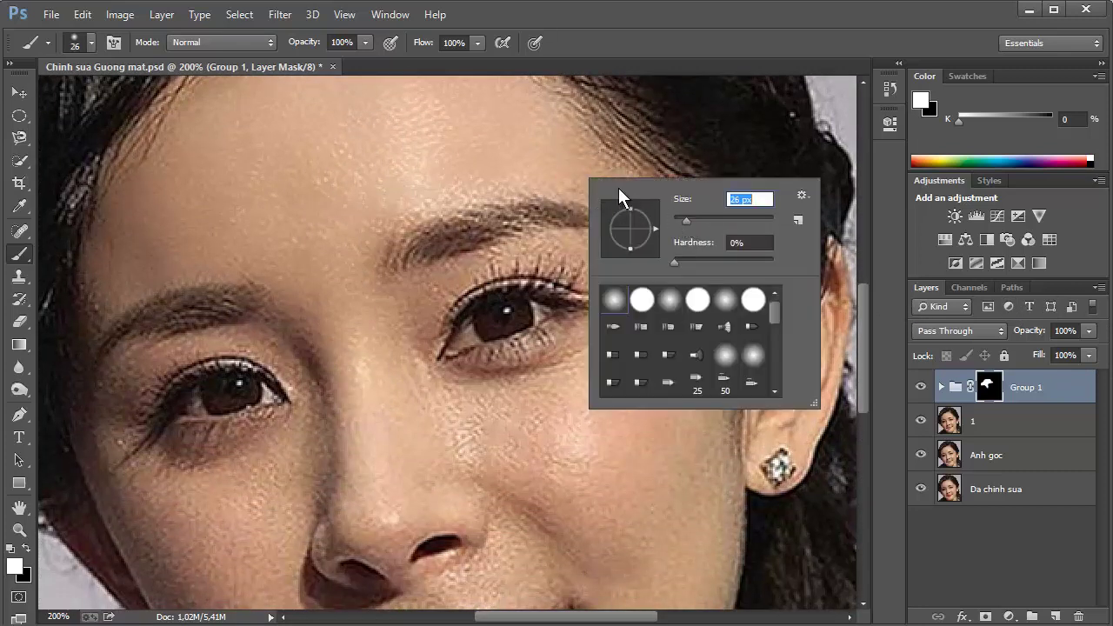
pyautogui.click(557, 153)
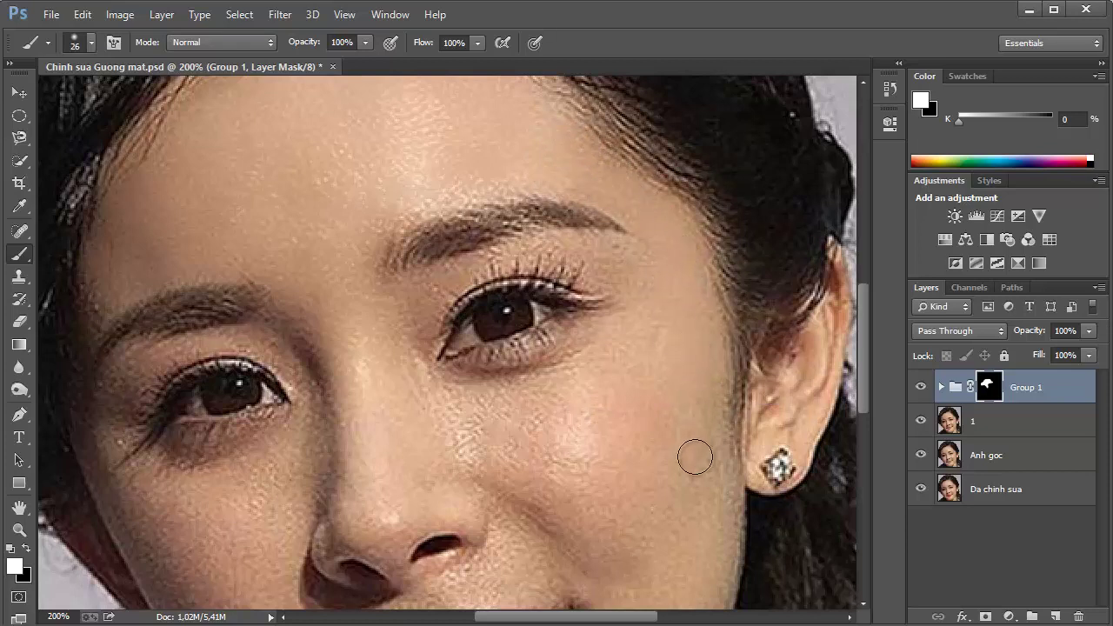
pyautogui.moveTo(710, 507)
pyautogui.mouseDown()
pyautogui.moveTo(723, 517)
pyautogui.moveTo(710, 525)
pyautogui.mouseUp()
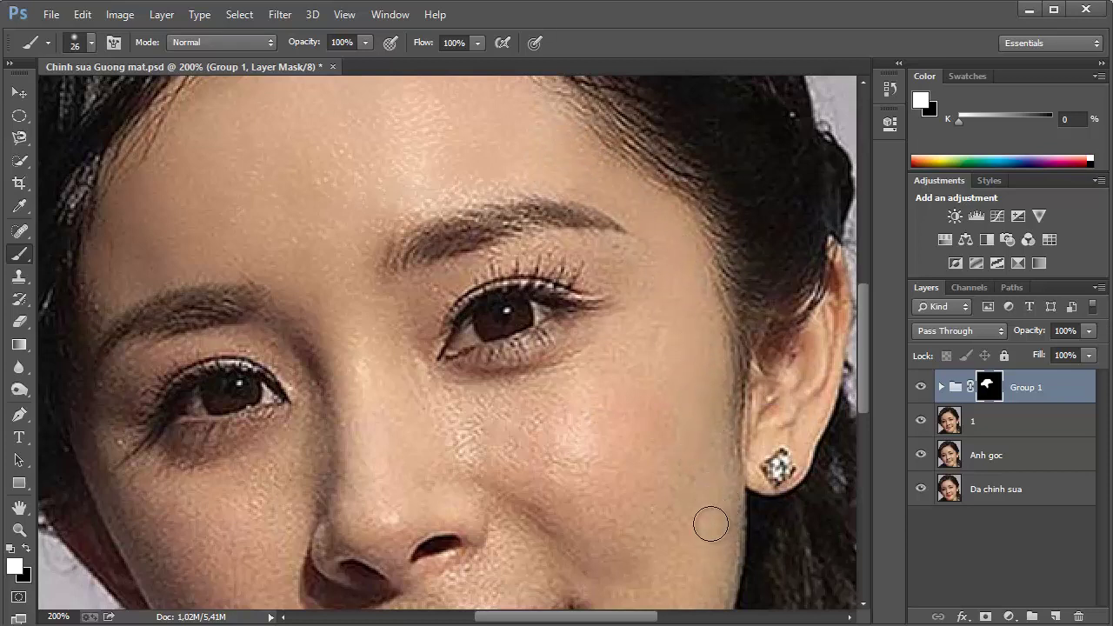
# Reveal smoothing from the mouth corner up the cheek with a 55 px brush
pyautogui.moveTo(865, 315); pyautogui.dragTo(865, 381)
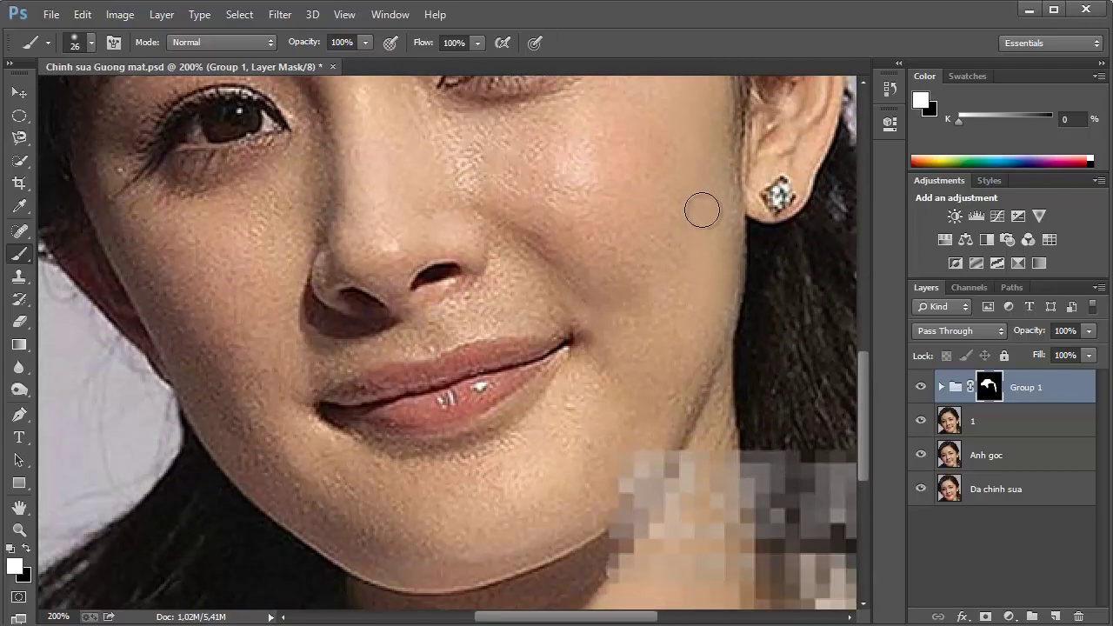
pyautogui.rightClick(656, 170)
pyautogui.moveTo(759, 209); pyautogui.dragTo(768, 210)
pyautogui.press('Return')
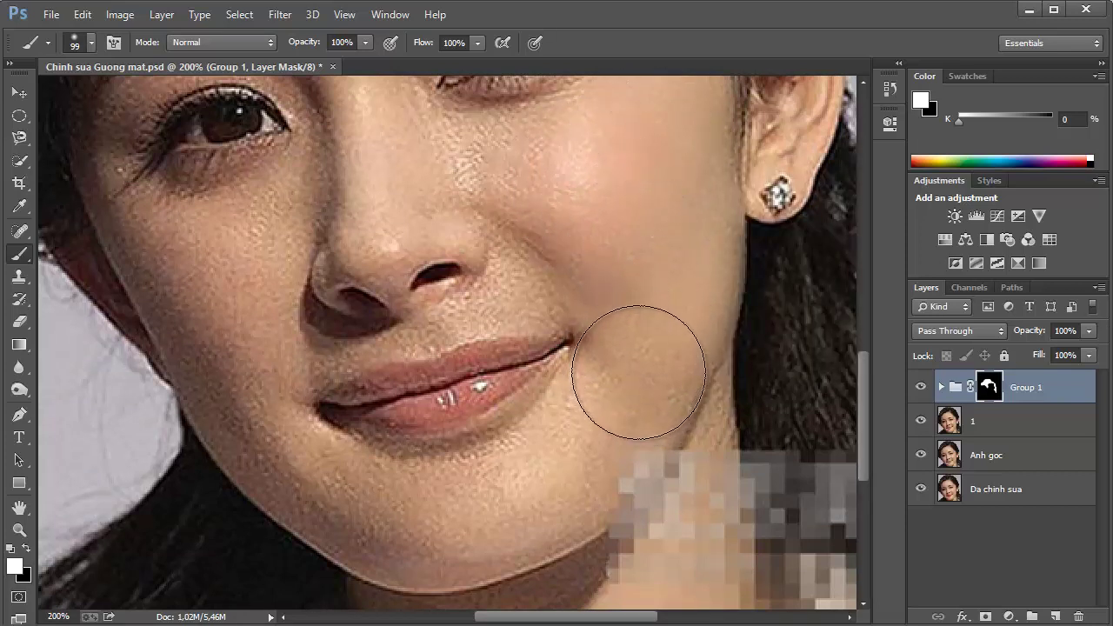
pyautogui.rightClick(654, 290)
pyautogui.click(764, 333)
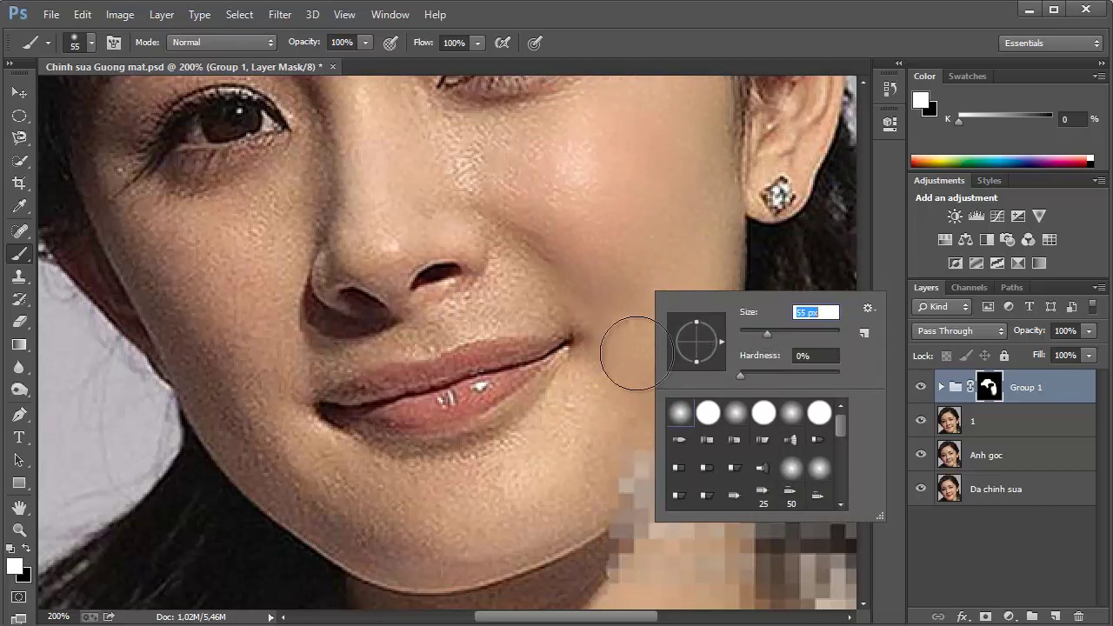
pyautogui.press('Return')
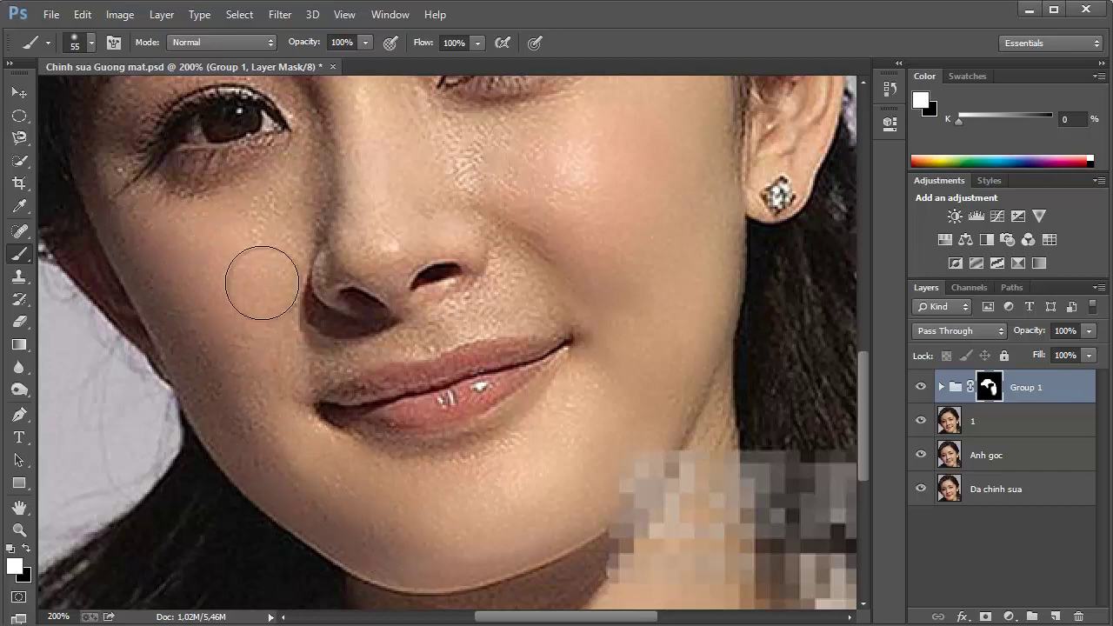
pyautogui.moveTo(270, 335)
pyautogui.mouseDown()
pyautogui.moveTo(261, 249)
pyautogui.moveTo(295, 193)
pyautogui.mouseUp()
# Smooth the skin around the nose tip with a 24 px brush
pyautogui.rightClick(391, 198)
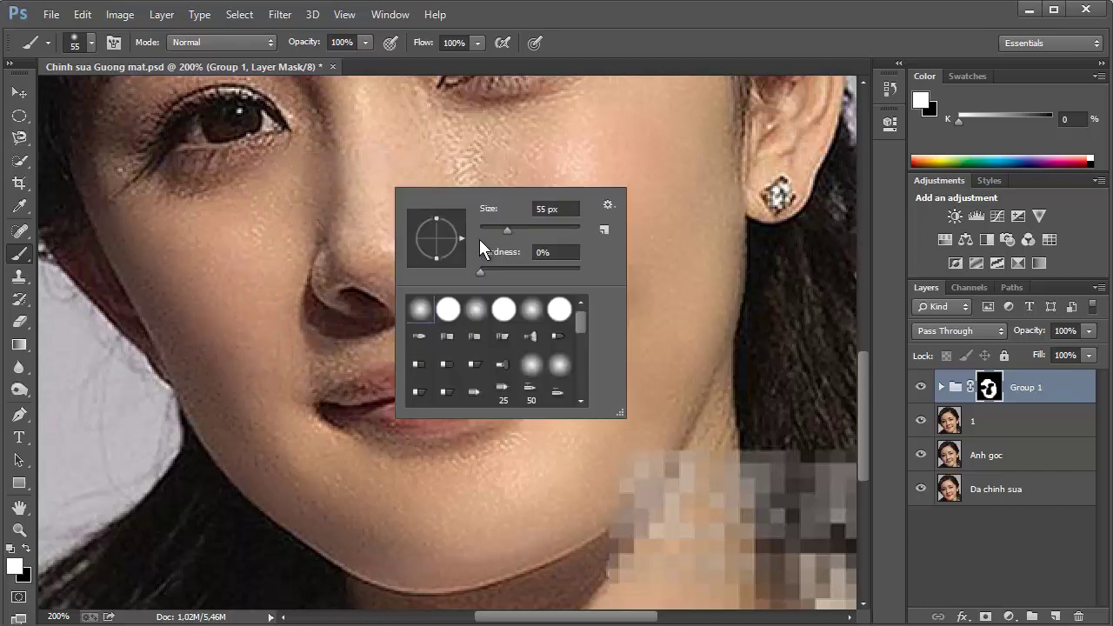
pyautogui.click(485, 225)
pyautogui.press('Return')
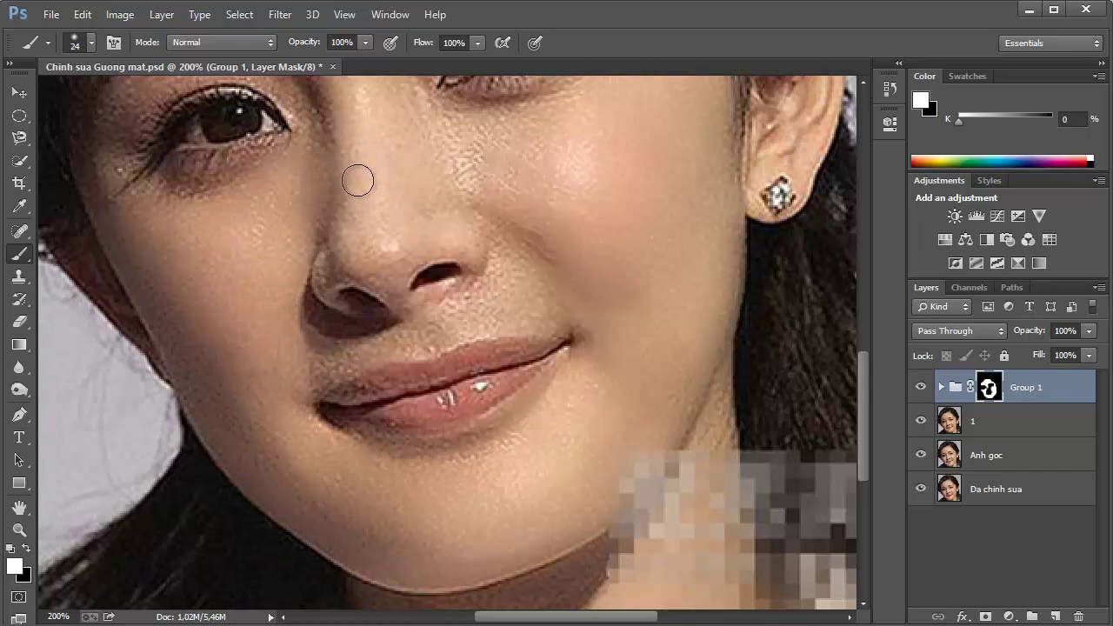
pyautogui.moveTo(346, 248)
pyautogui.mouseDown()
pyautogui.moveTo(392, 280)
pyautogui.moveTo(435, 236)
pyautogui.moveTo(380, 231)
pyautogui.moveTo(437, 214)
pyautogui.moveTo(476, 256)
pyautogui.moveTo(412, 112)
pyautogui.moveTo(418, 148)
pyautogui.moveTo(547, 273)
pyautogui.moveTo(516, 236)
pyautogui.moveTo(514, 259)
pyautogui.moveTo(547, 311)
pyautogui.moveTo(495, 291)
pyautogui.moveTo(481, 308)
pyautogui.moveTo(564, 318)
pyautogui.moveTo(494, 283)
pyautogui.moveTo(465, 302)
pyautogui.moveTo(497, 323)
pyautogui.moveTo(461, 323)
pyautogui.moveTo(427, 348)
pyautogui.moveTo(424, 336)
pyautogui.moveTo(323, 344)
pyautogui.moveTo(325, 368)
pyautogui.mouseUp()
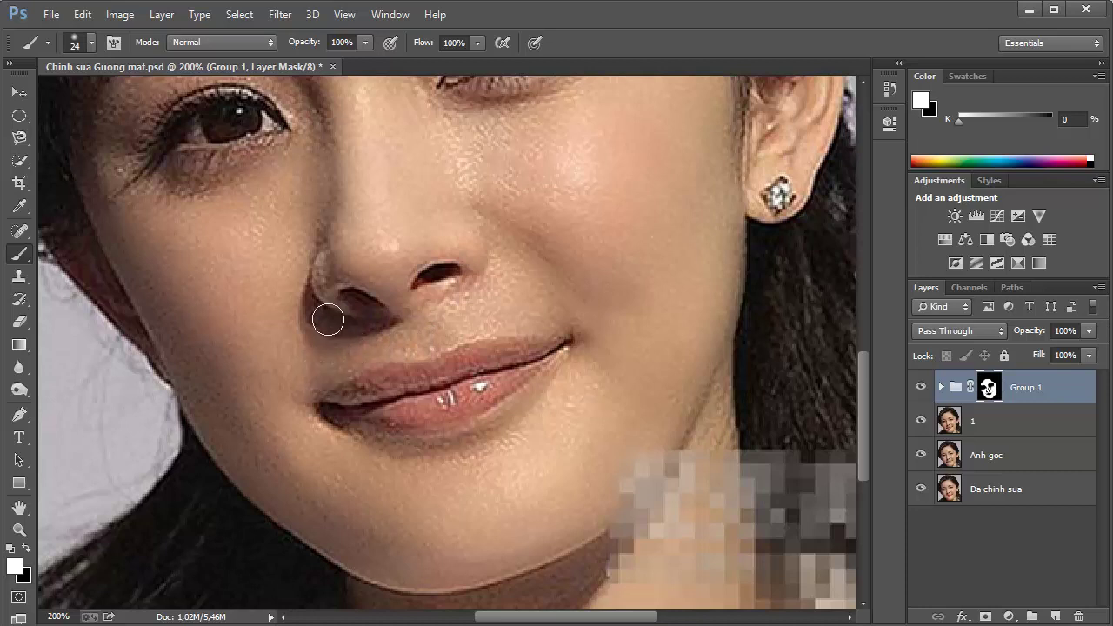
# Touch up the lower face and jaw using 17 px and 47 px brush sizes
pyautogui.rightClick(351, 277)
pyautogui.moveTo(458, 315); pyautogui.dragTo(445, 315)
pyautogui.press('Return')
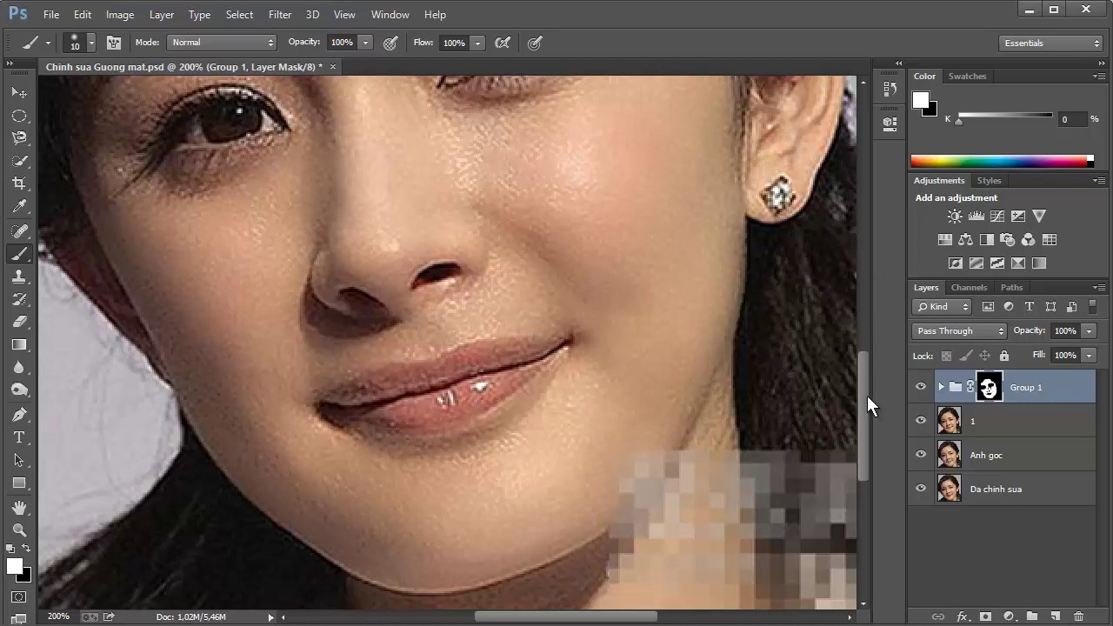
pyautogui.scroll(-2, 868, 418)
pyautogui.scroll(-1, 867, 427)
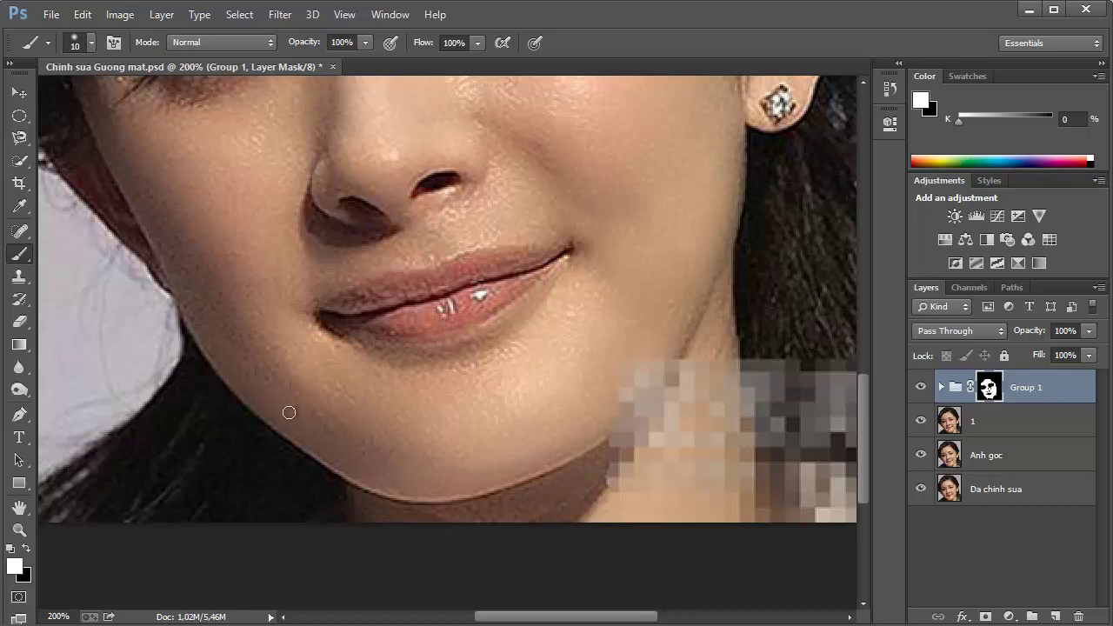
pyautogui.rightClick(375, 420)
pyautogui.click(485, 444)
pyautogui.press('Return')
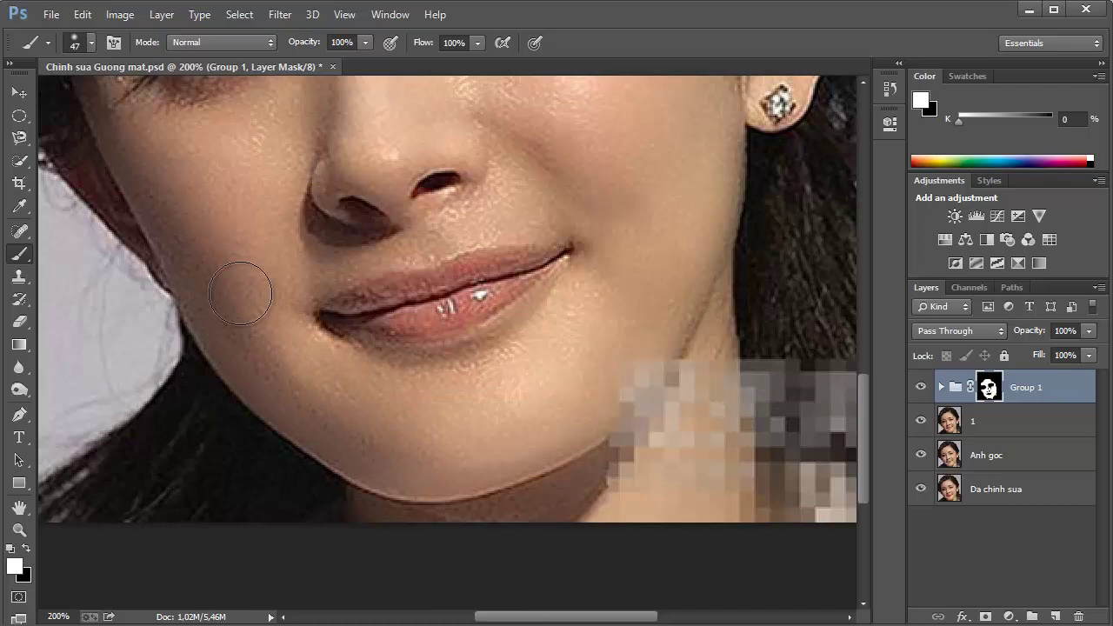
# Paint finer smoothing around the eyes with a 15 px brush
pyautogui.moveTo(864, 415); pyautogui.dragTo(868, 337)
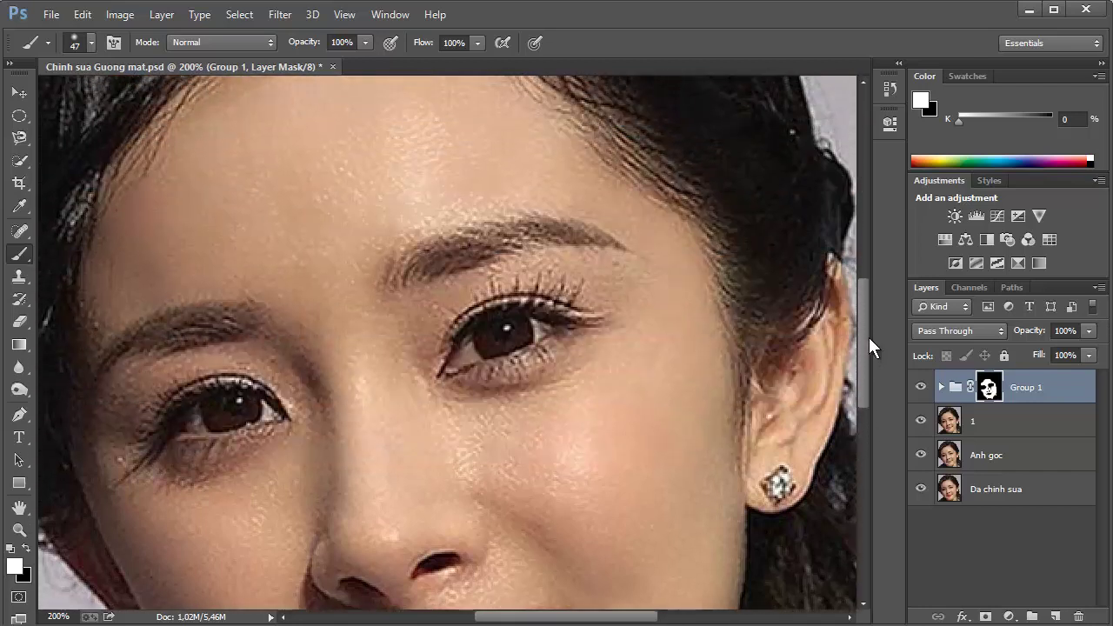
pyautogui.rightClick(677, 410)
pyautogui.moveTo(780, 444); pyautogui.dragTo(769, 444)
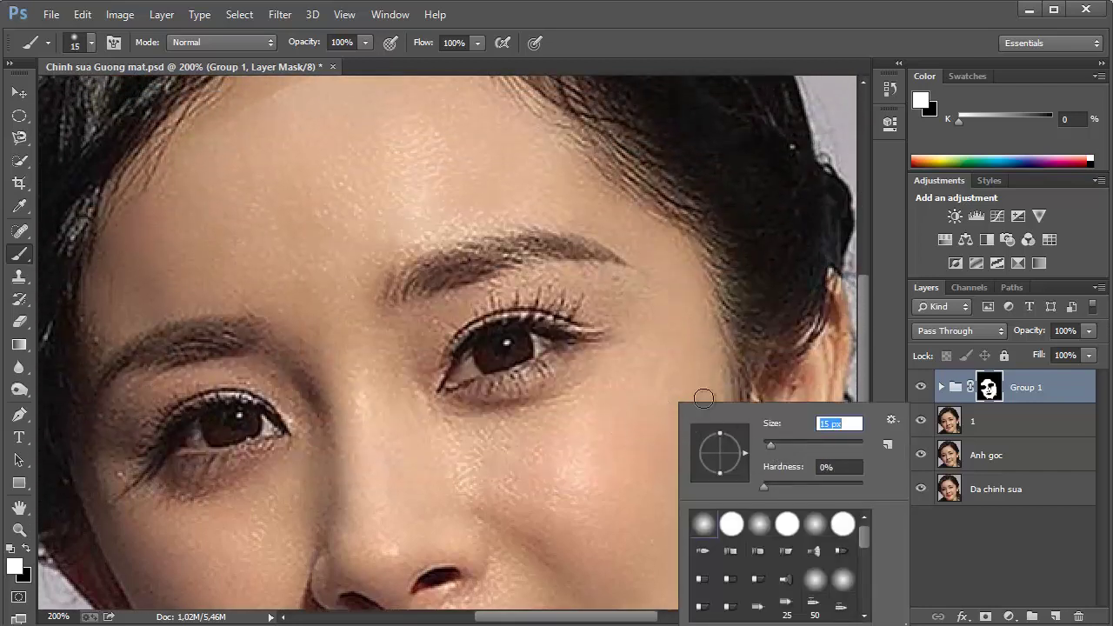
pyautogui.press('Return')
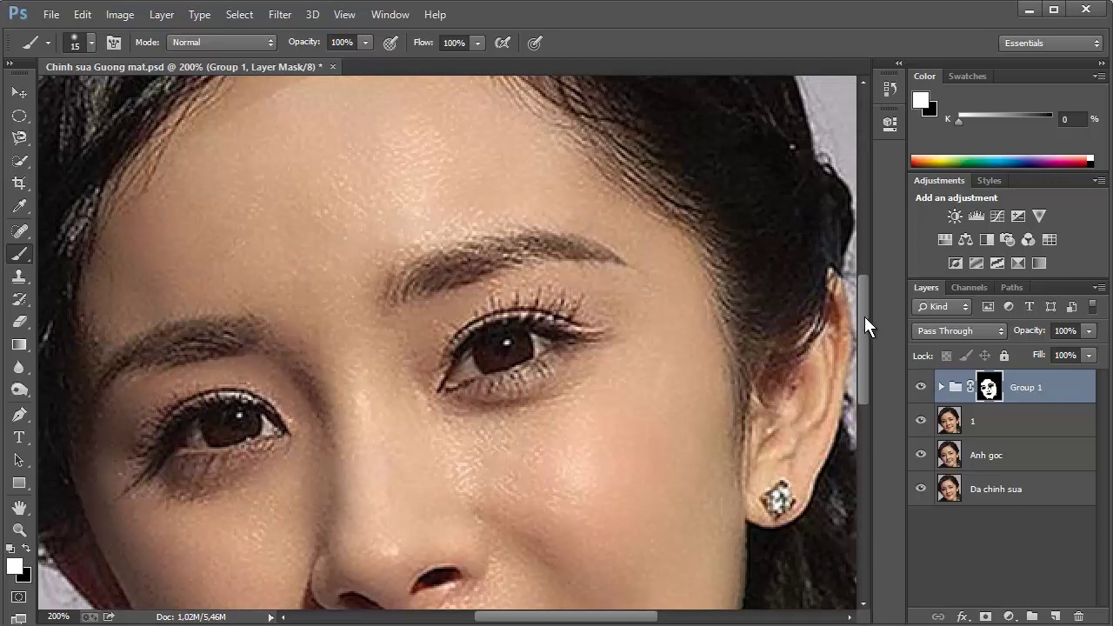
pyautogui.moveTo(867, 326); pyautogui.dragTo(867, 388)
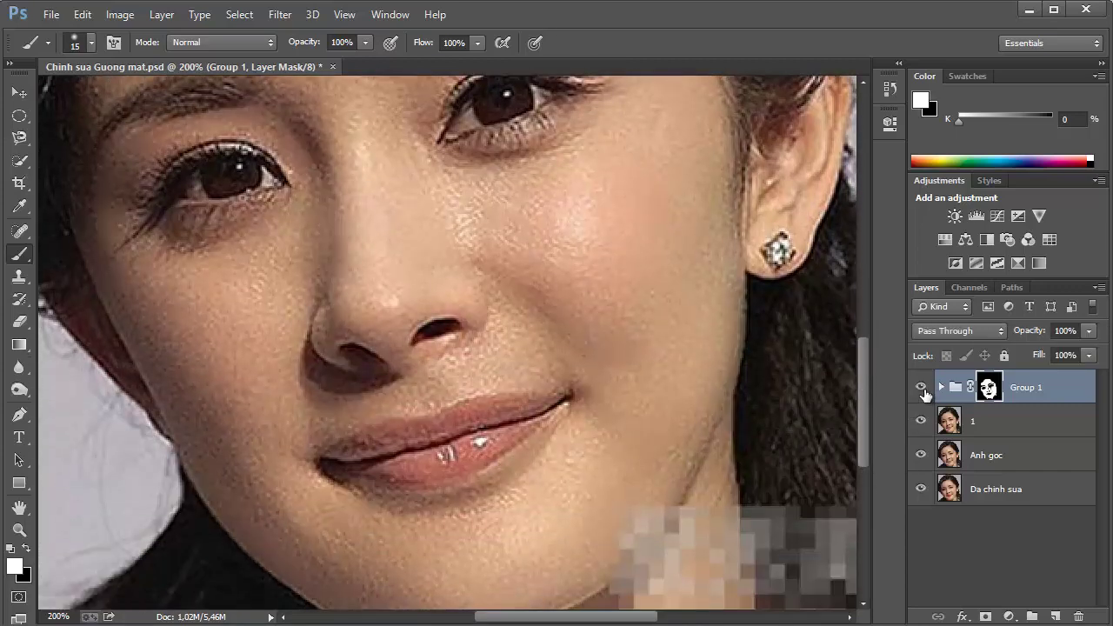
# Toggle Group 1's visibility to compare, then fit the whole portrait on screen
pyautogui.click(921, 388)
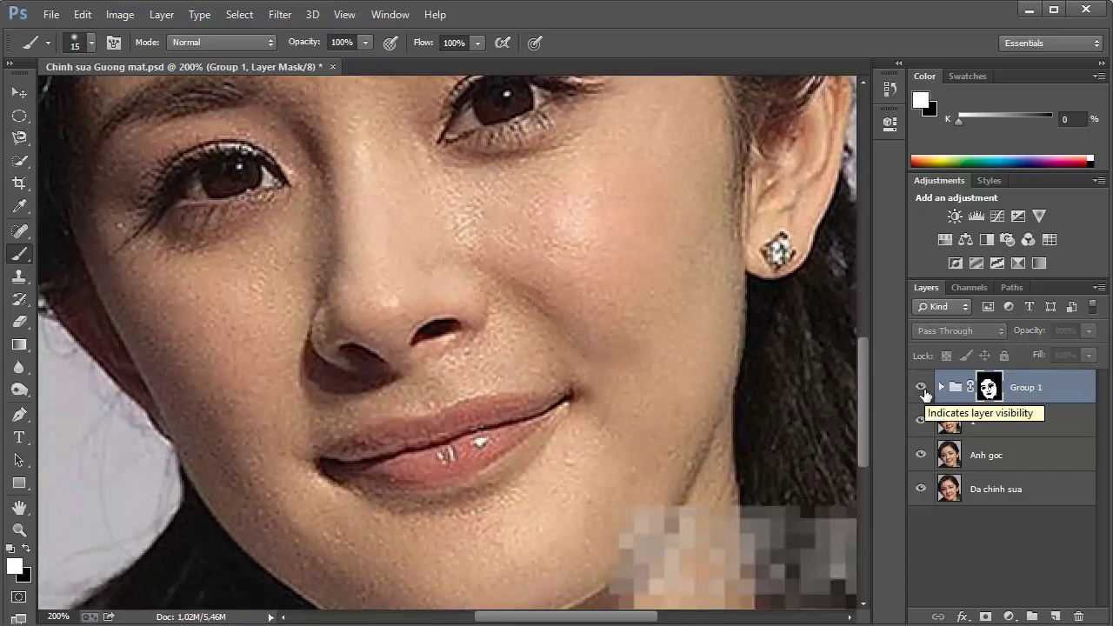
pyautogui.doubleClick(19, 508)
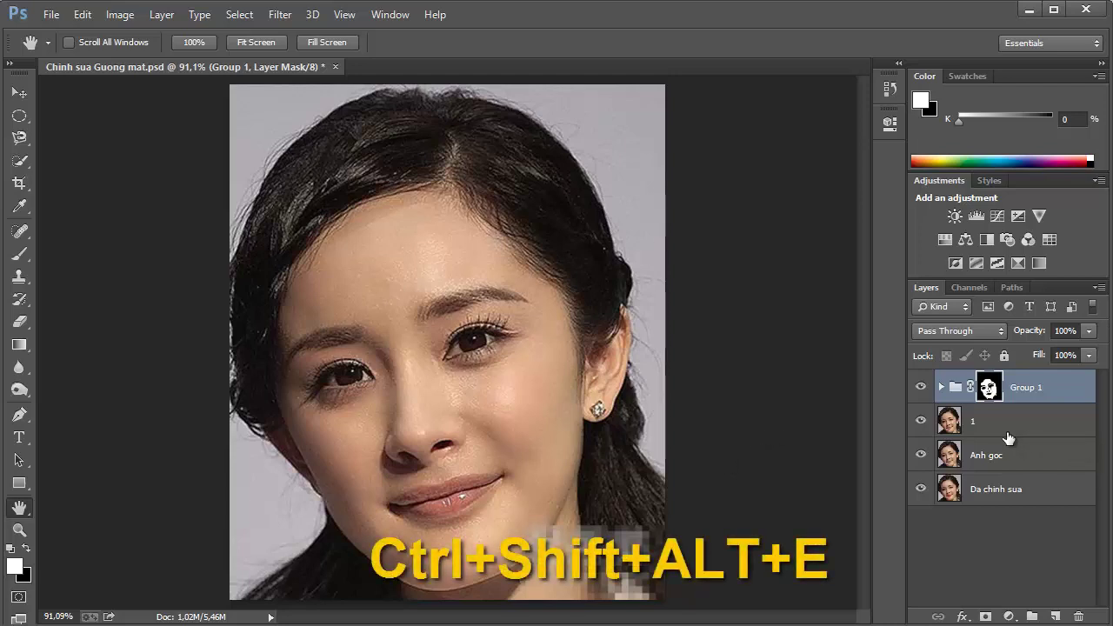
# Stamp visible into Layer 1, group Group 1 and layer 1 into Group 2, and hide it
pyautogui.hotkey('ctrl', 'shift', 'alt', 'e')
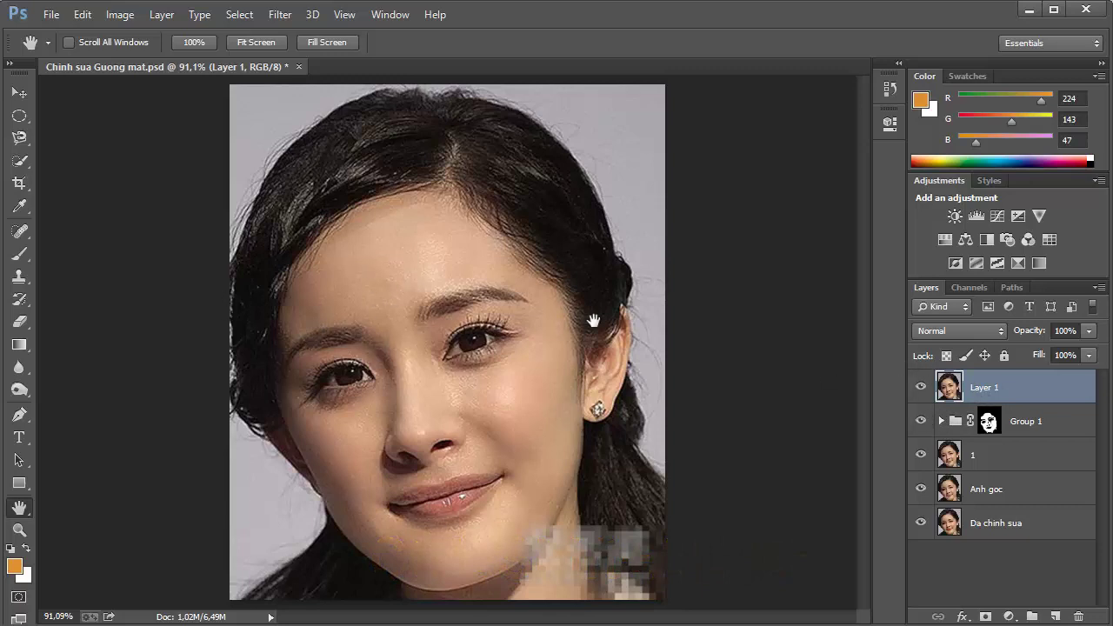
pyautogui.click(1024, 425)
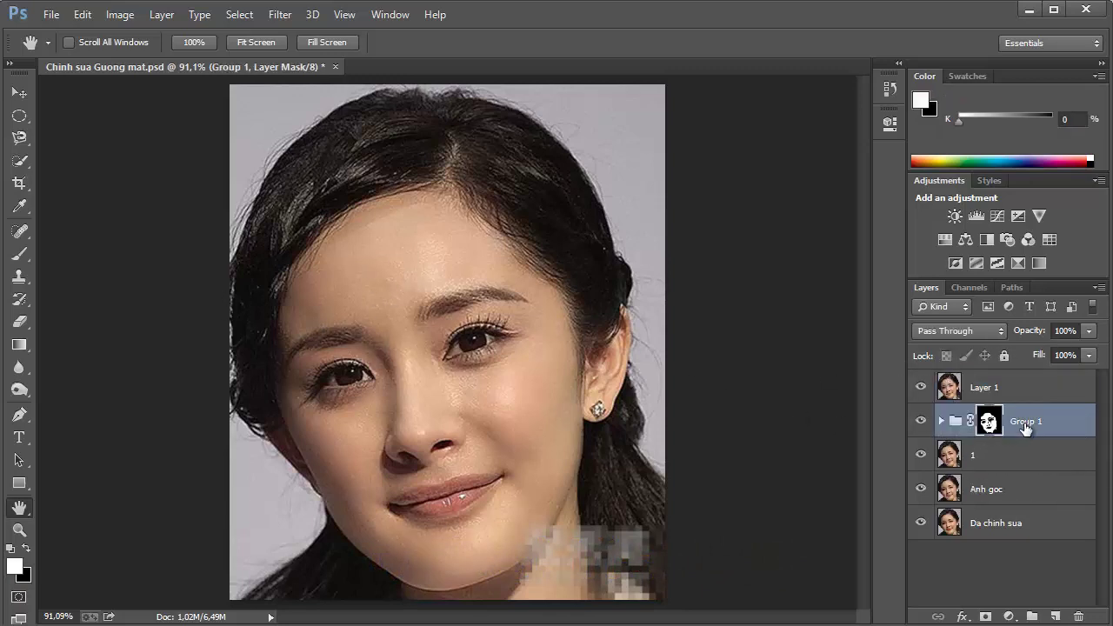
pyautogui.keyDown('shift'); pyautogui.click(1015, 455); pyautogui.keyUp('shift')
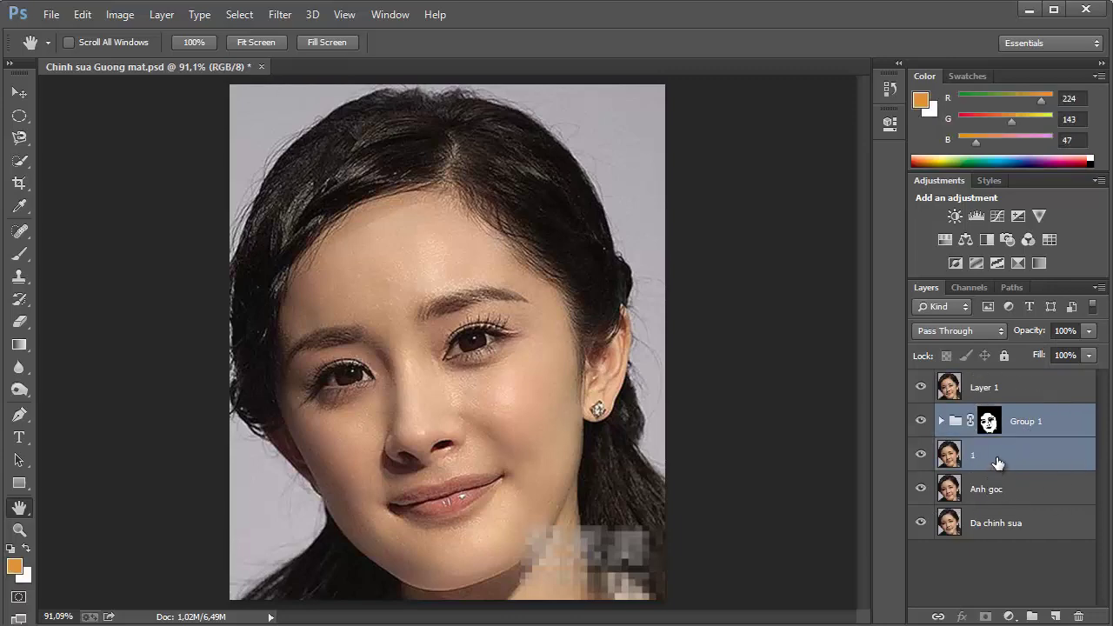
pyautogui.rightClick(997, 457)
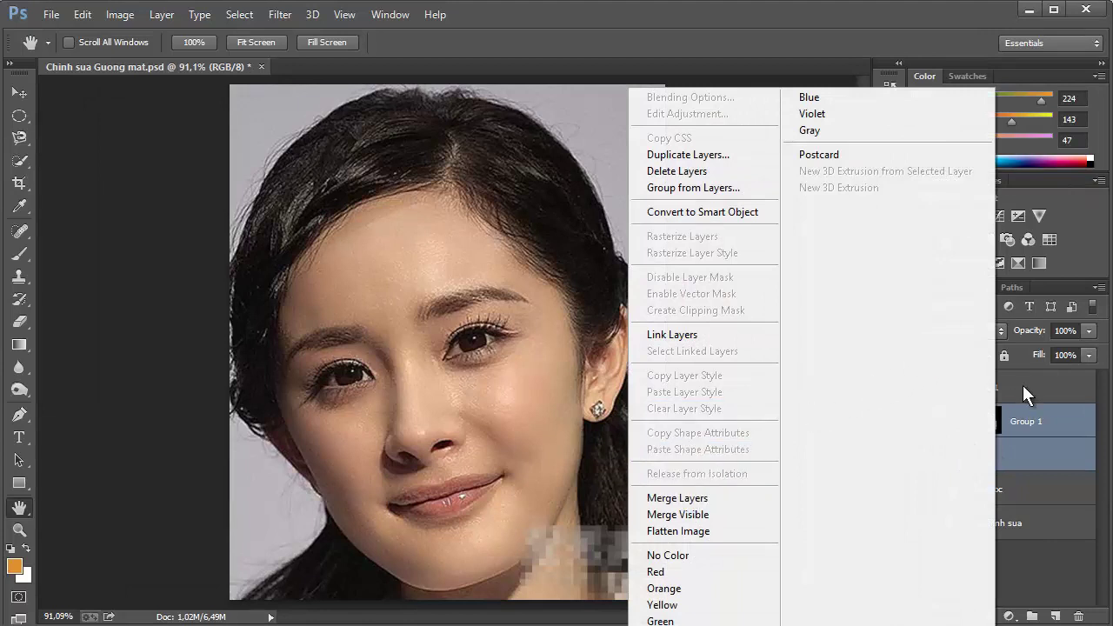
pyautogui.click(1039, 414)
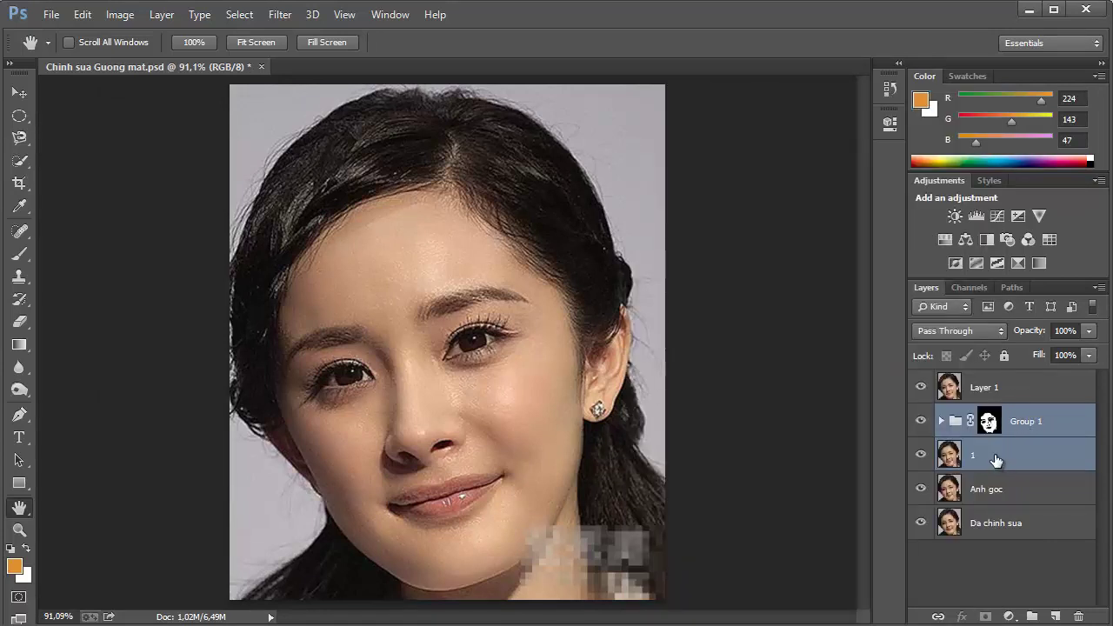
pyautogui.hotkey('ctrl', 'g')
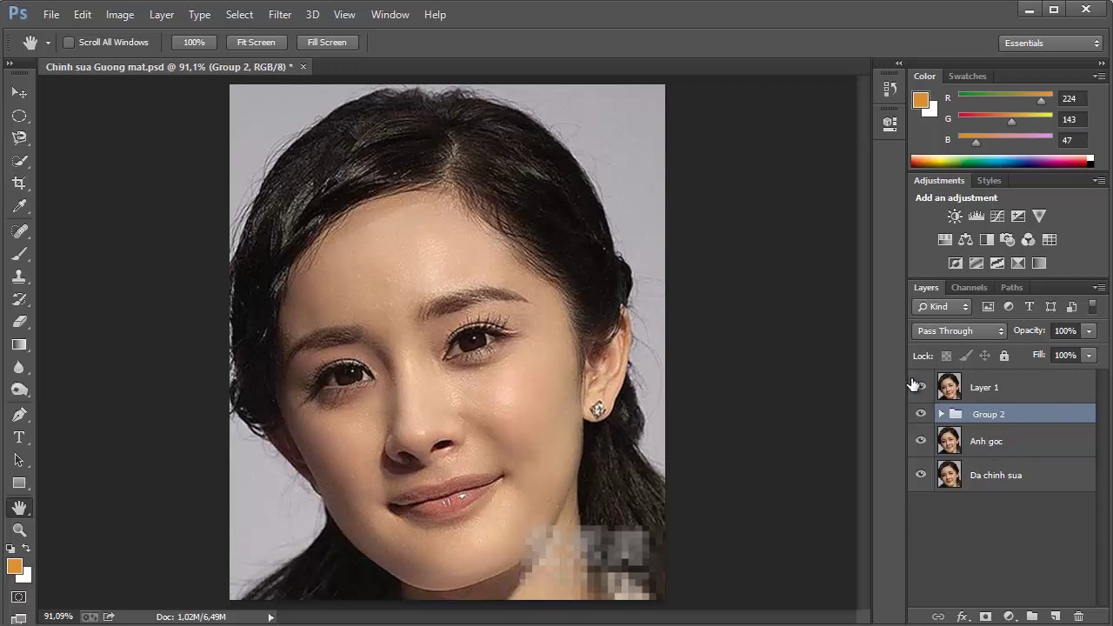
pyautogui.click(920, 415)
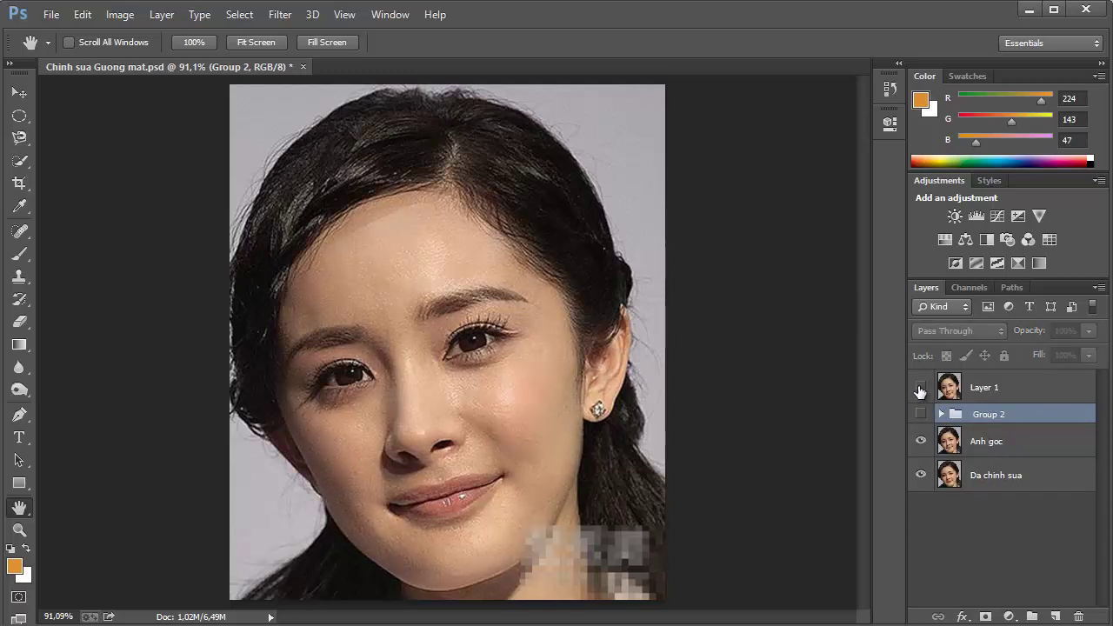
# Toggle Layer 1's visibility to compare with the original, then select Layer 1
pyautogui.click(920, 387)
pyautogui.click(920, 388)
pyautogui.click(920, 393)
pyautogui.click(987, 391)
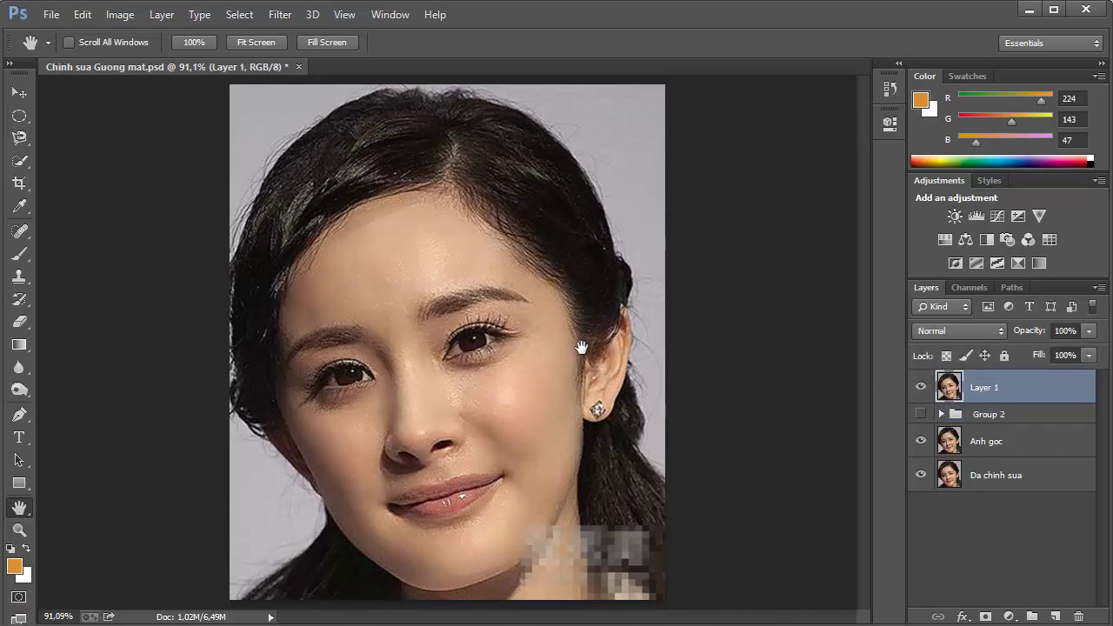
# Zoom to 200% and pan down to the nose and lips
pyautogui.click(19, 529)
pyautogui.rightClick(475, 426)
pyautogui.click(513, 477)
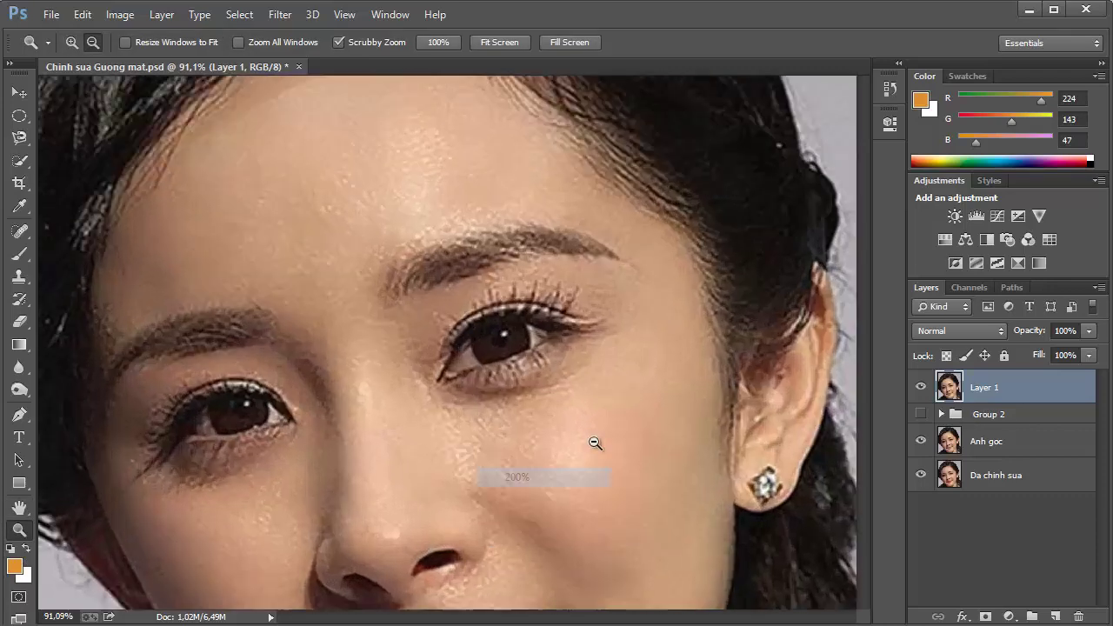
pyautogui.moveTo(863, 338); pyautogui.dragTo(872, 410)
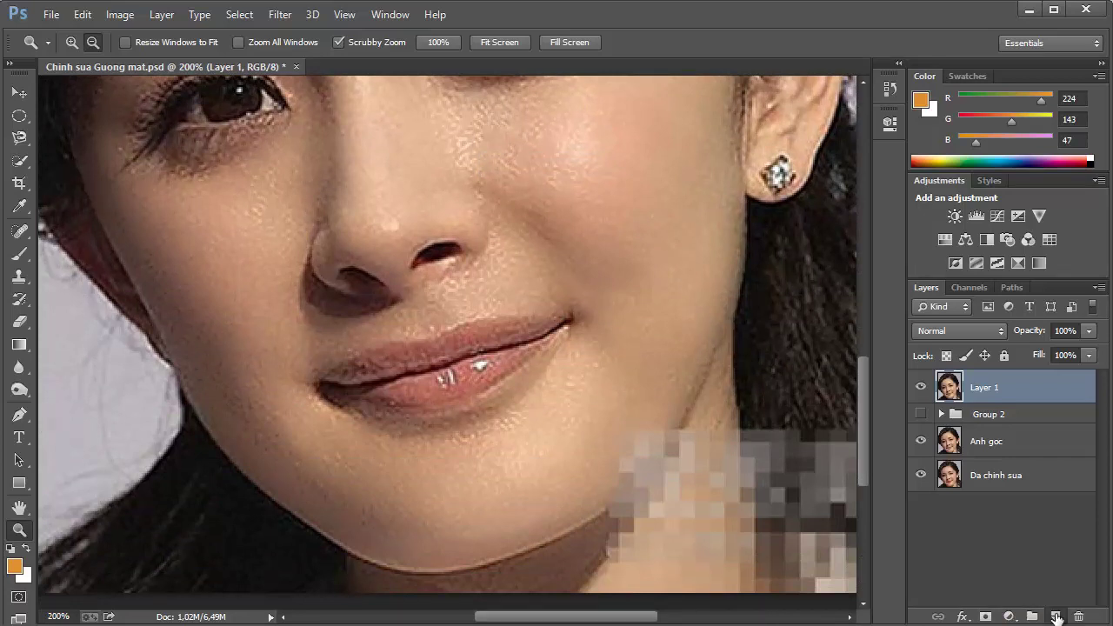
# Add Layer 2 and set the foreground colour to dark red 651008
pyautogui.click(1054, 616)
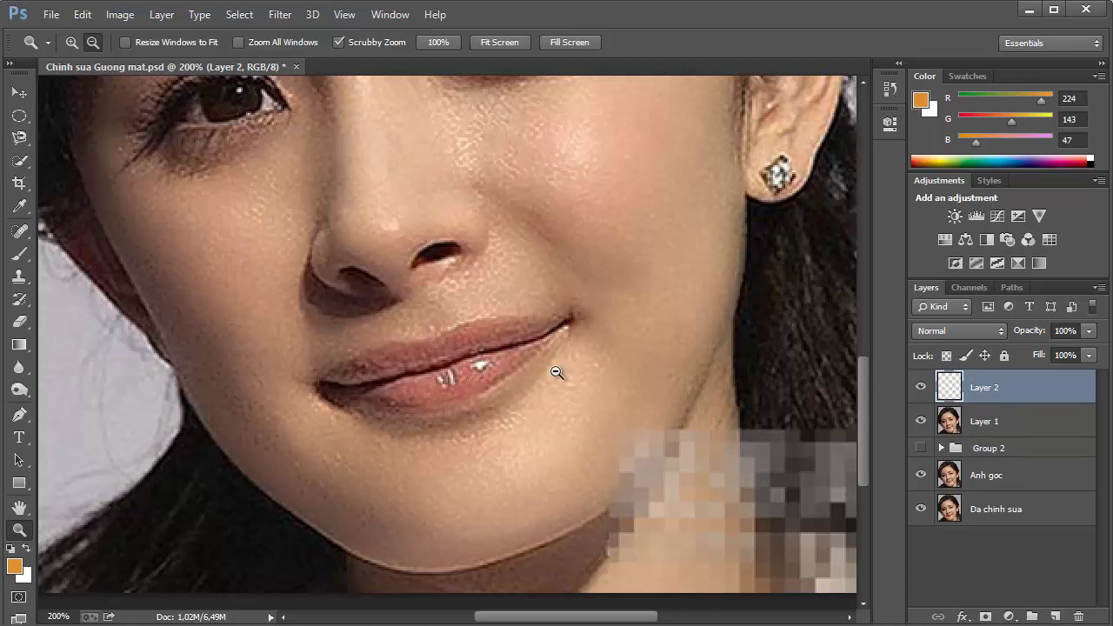
pyautogui.click(18, 258)
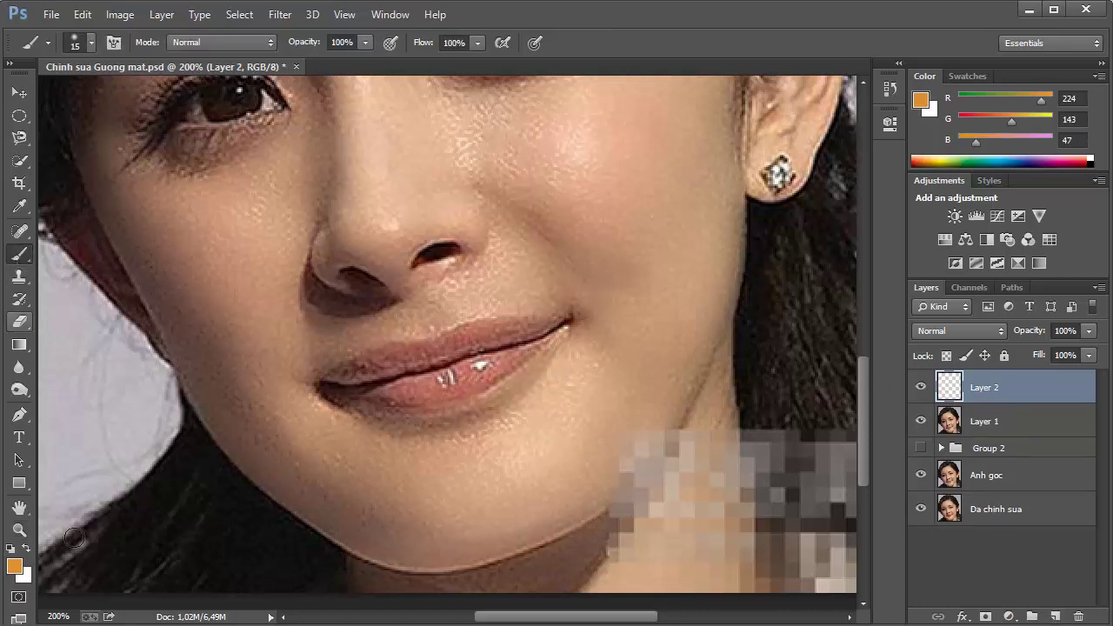
pyautogui.click(14, 568)
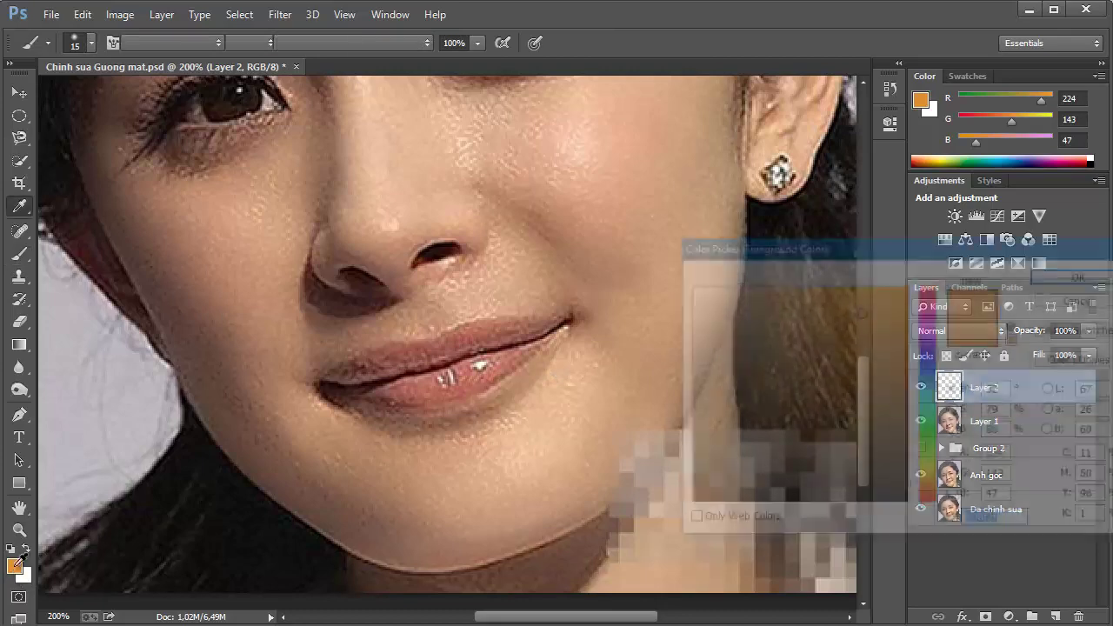
pyautogui.click(407, 352)
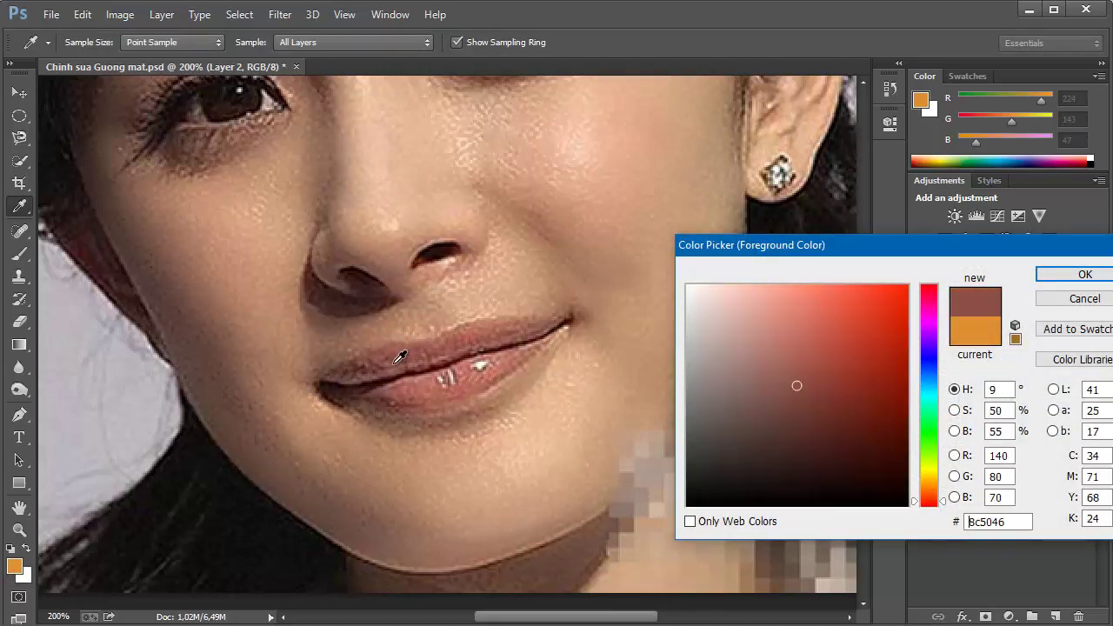
pyautogui.click(393, 365)
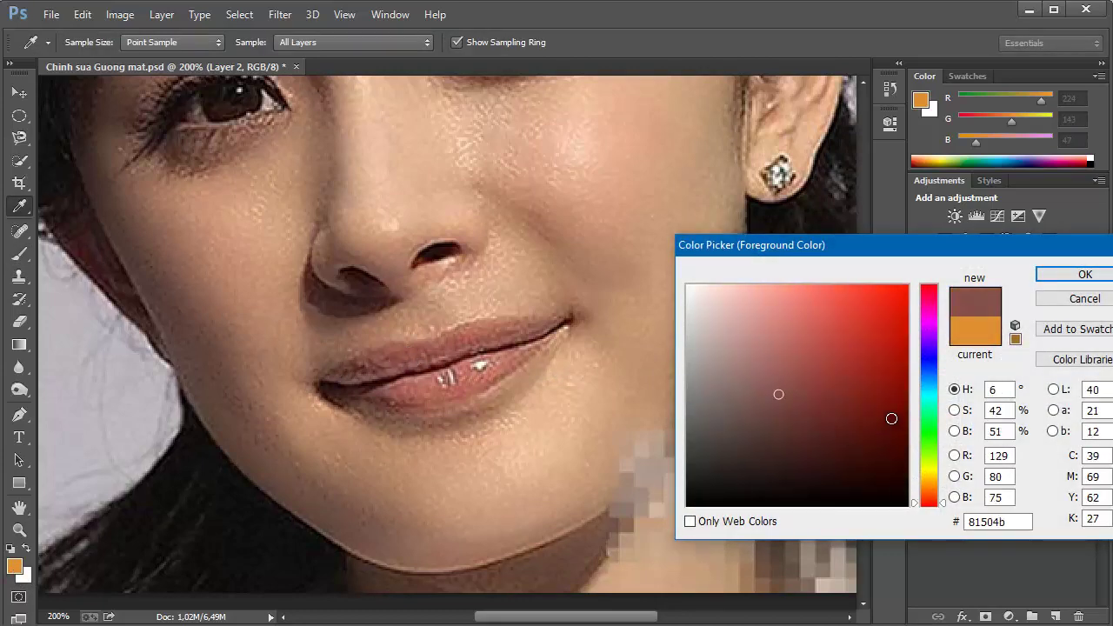
pyautogui.doubleClick(998, 522)
pyautogui.write('651008')
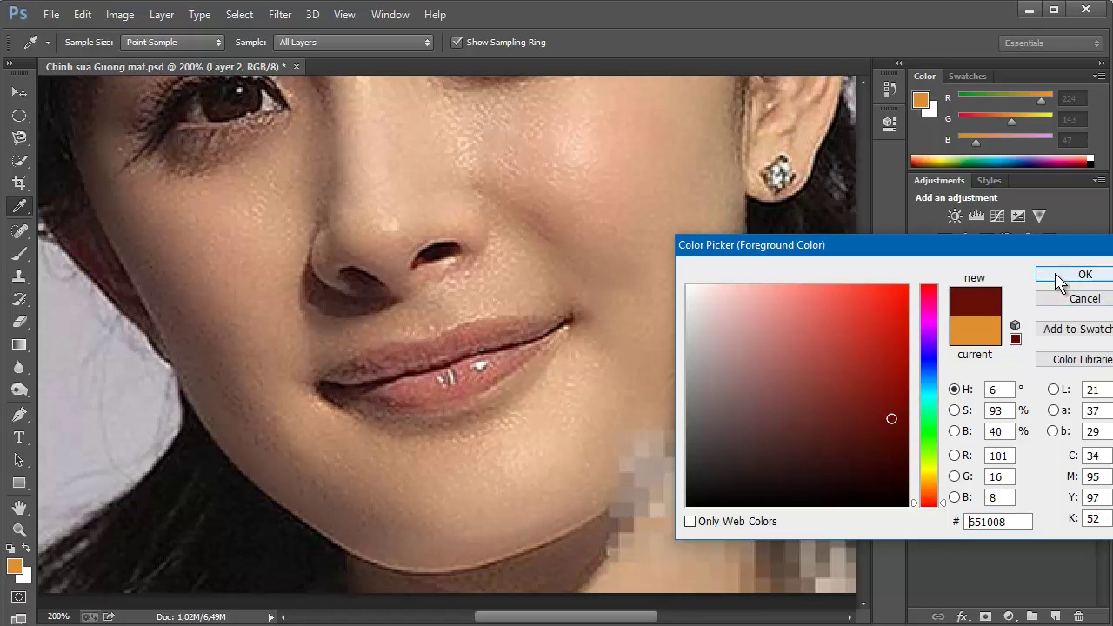
pyautogui.click(1055, 273)
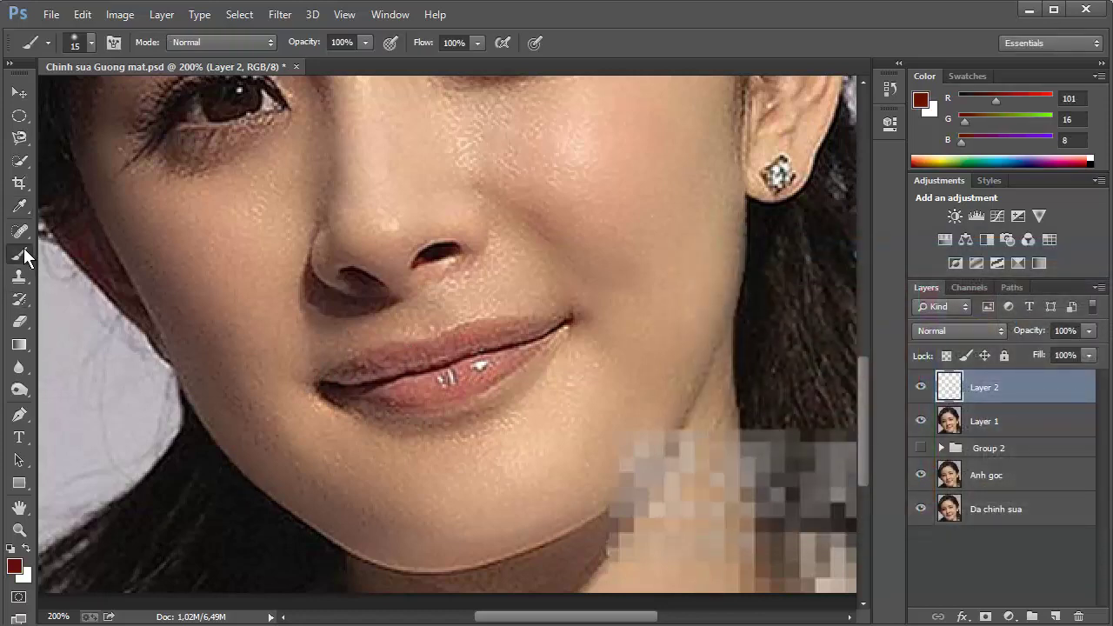
# Paint both lips dark red with the standard brush
pyautogui.rightClick(26, 256)
pyautogui.click(74, 254)
pyautogui.moveTo(347, 373)
pyautogui.mouseDown()
pyautogui.moveTo(330, 378)
pyautogui.moveTo(509, 326)
pyautogui.moveTo(551, 327)
pyautogui.moveTo(470, 382)
pyautogui.moveTo(357, 390)
pyautogui.moveTo(409, 397)
pyautogui.moveTo(455, 383)
pyautogui.moveTo(445, 392)
pyautogui.moveTo(477, 373)
pyautogui.moveTo(368, 380)
pyautogui.moveTo(507, 343)
pyautogui.moveTo(465, 343)
pyautogui.moveTo(460, 368)
pyautogui.moveTo(419, 373)
pyautogui.mouseUp()
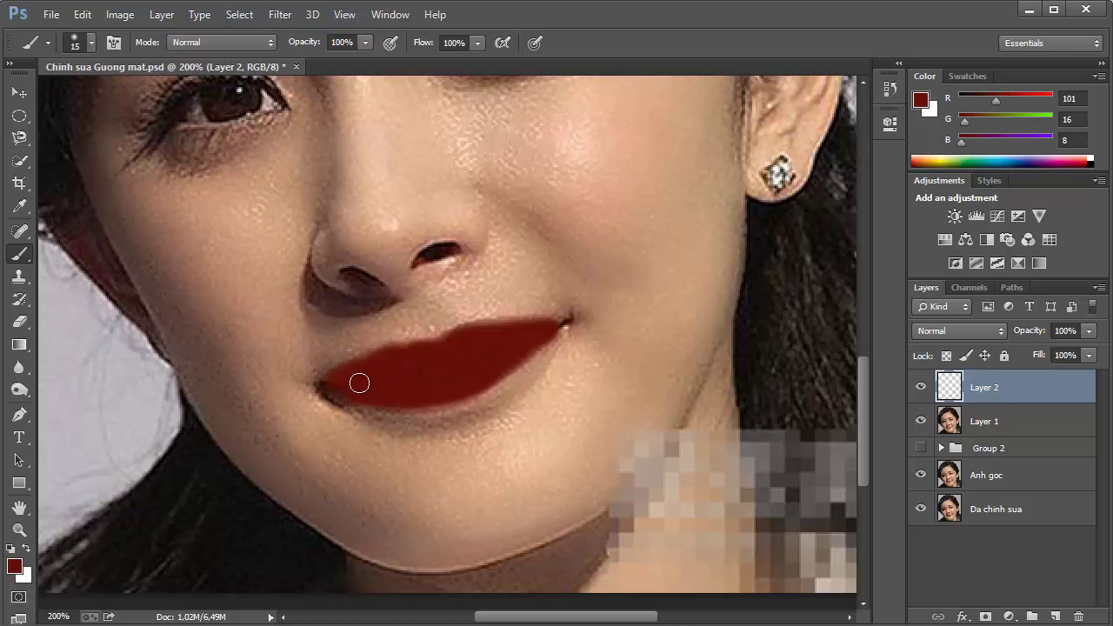
pyautogui.moveTo(415, 396)
pyautogui.mouseDown()
pyautogui.moveTo(472, 385)
pyautogui.moveTo(534, 335)
pyautogui.moveTo(476, 388)
pyautogui.mouseUp()
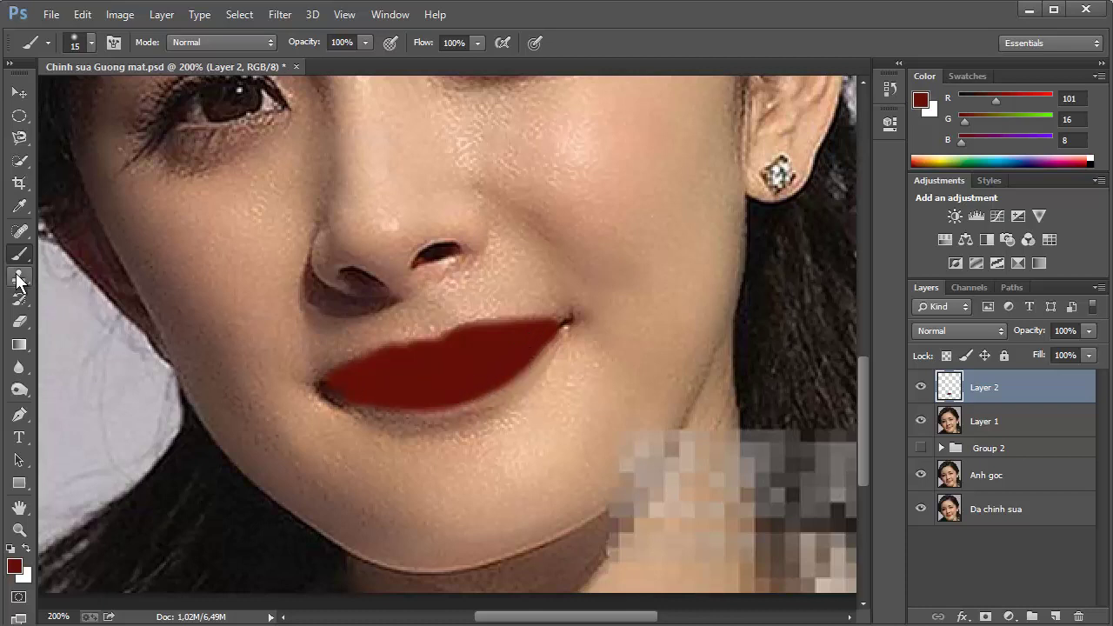
pyautogui.click(17, 322)
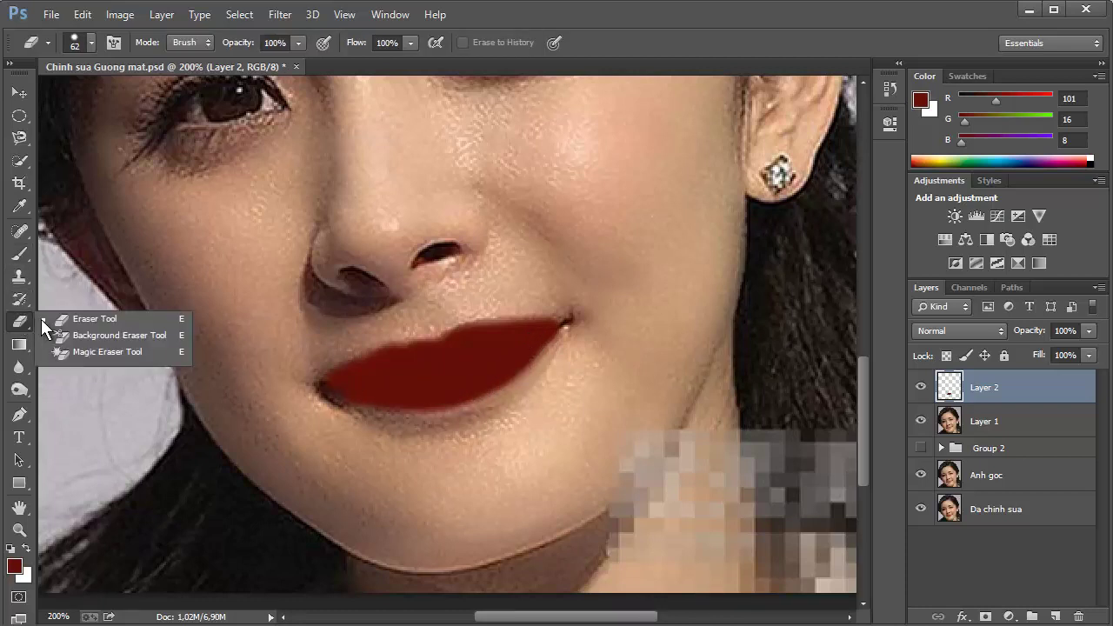
# Set Layer 2 to Soft Light at 70% opacity and fit the portrait on screen
pyautogui.click(76, 318)
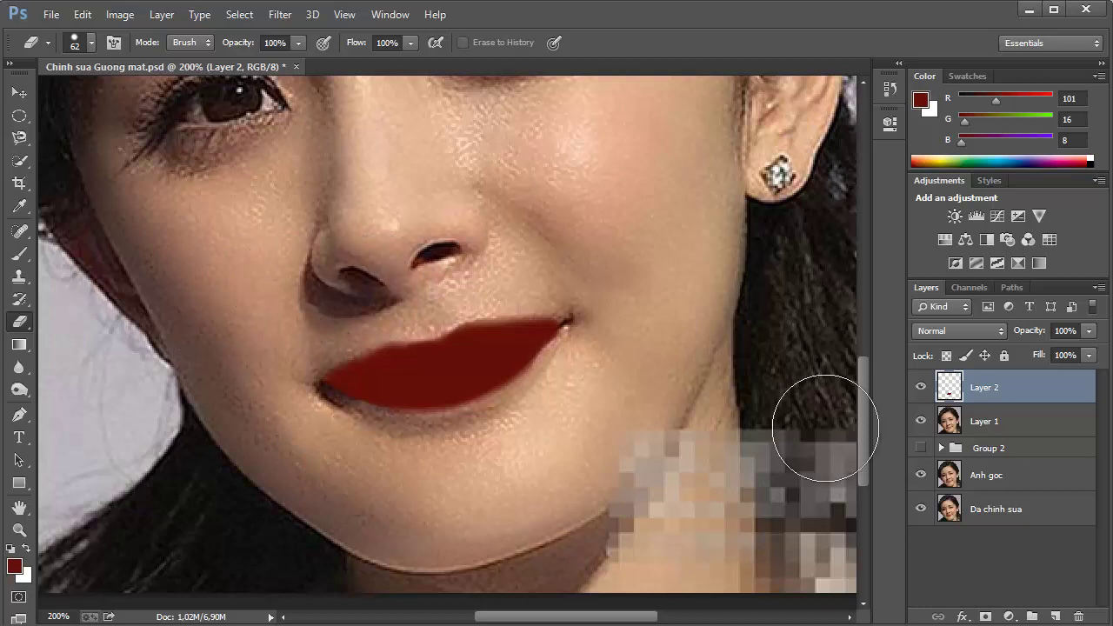
pyautogui.click(956, 332)
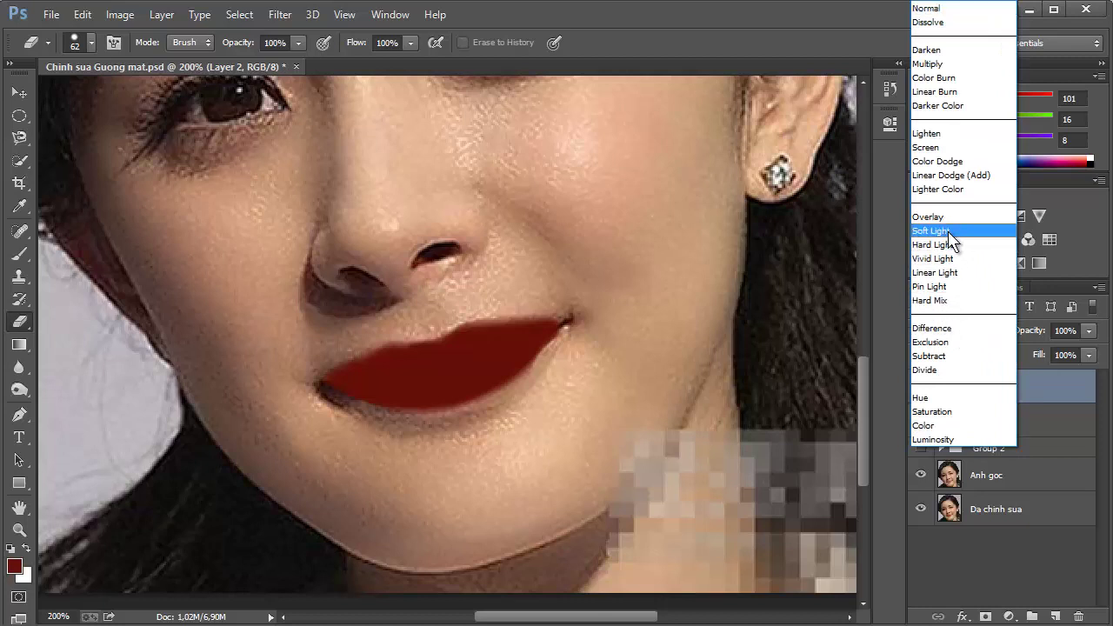
pyautogui.click(950, 231)
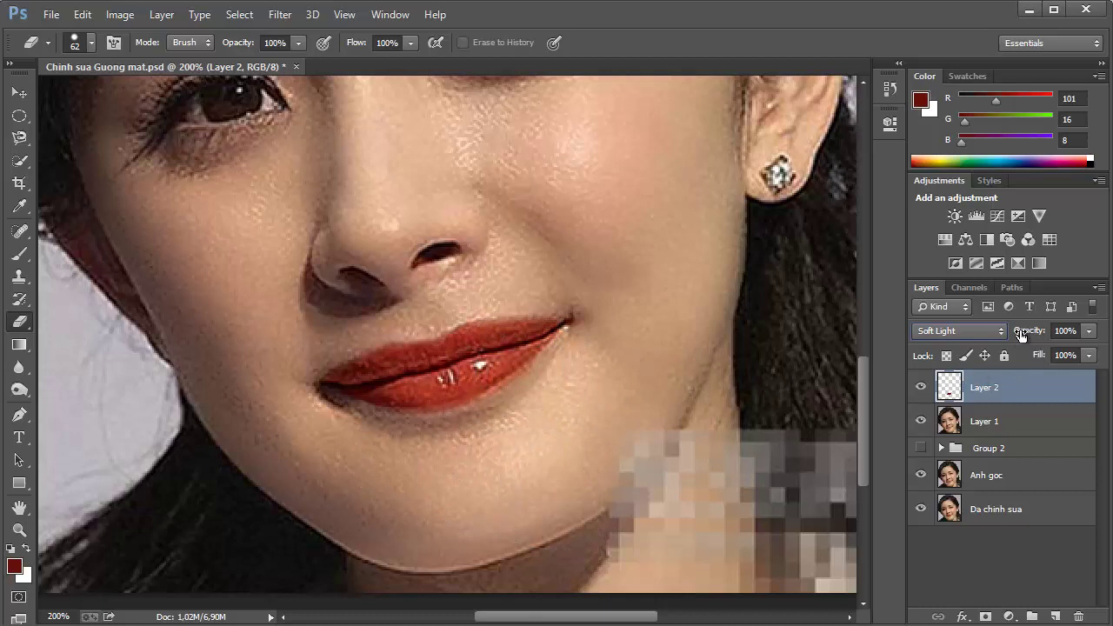
pyautogui.moveTo(1021, 337); pyautogui.dragTo(999, 339)
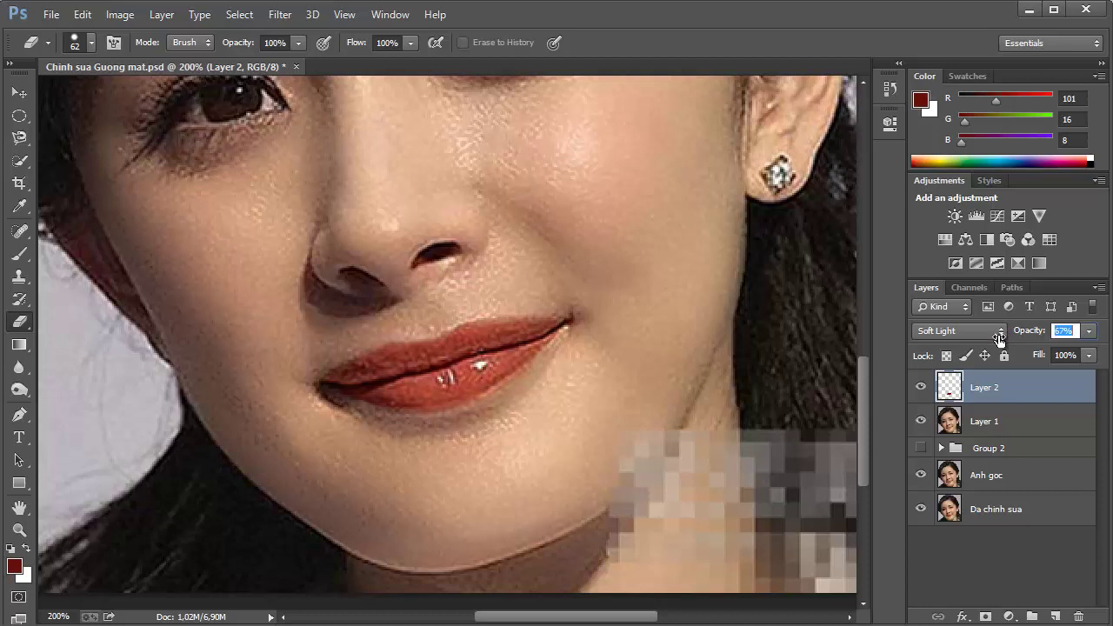
pyautogui.write('70')
pyautogui.press('Return')
pyautogui.doubleClick(19, 507)
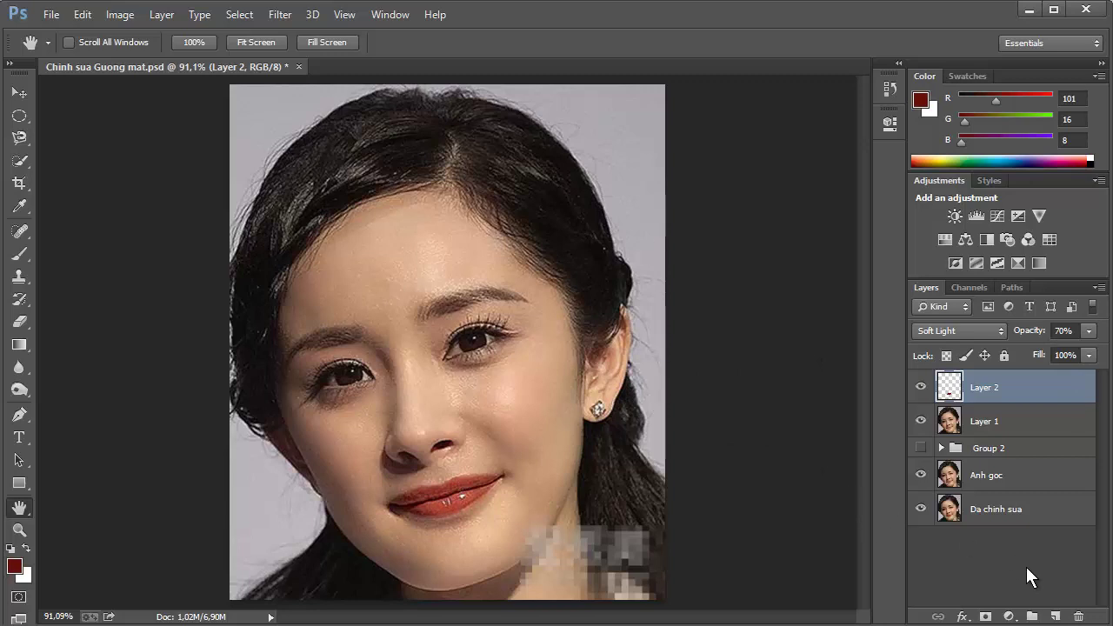
# Add Layer 3 and sample the eyebrow's brown as the foreground colour
pyautogui.click(1056, 614)
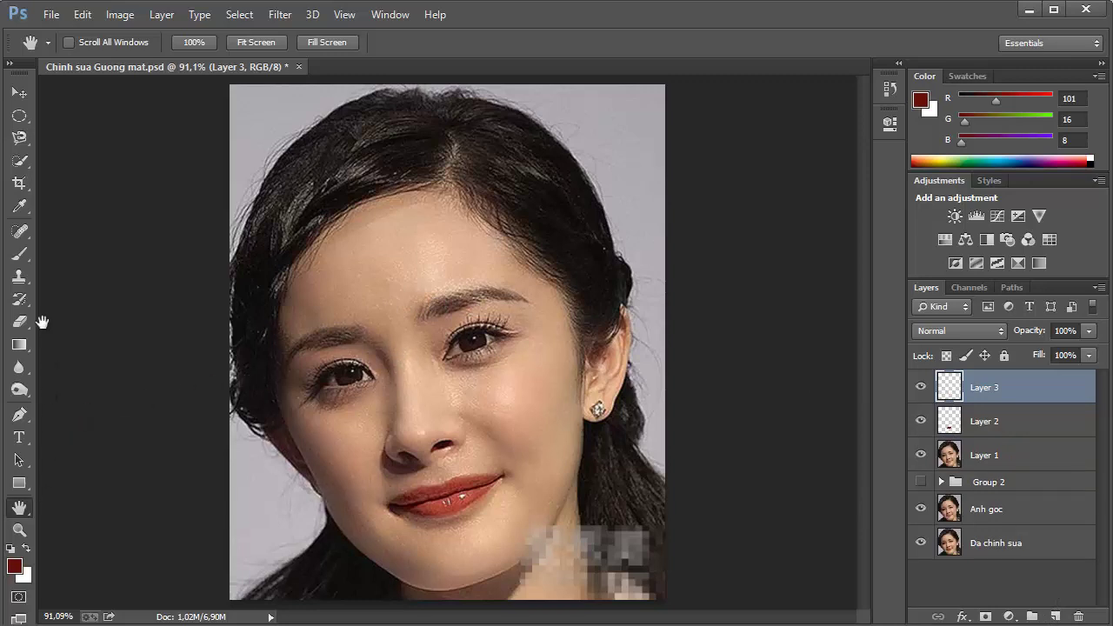
pyautogui.click(20, 256)
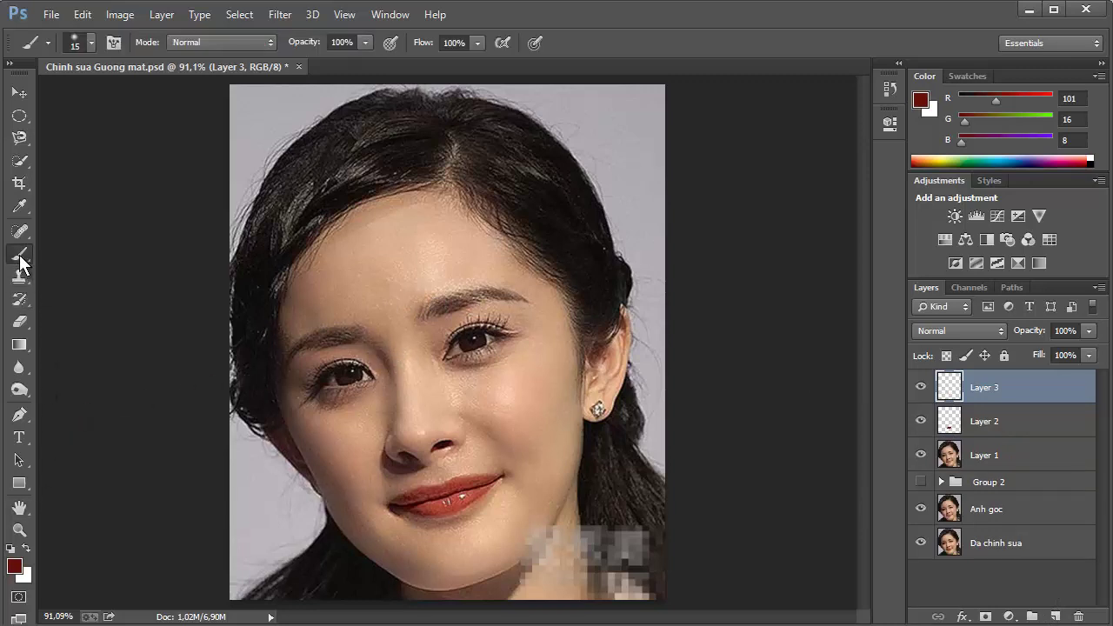
pyautogui.click(14, 566)
pyautogui.click(352, 330)
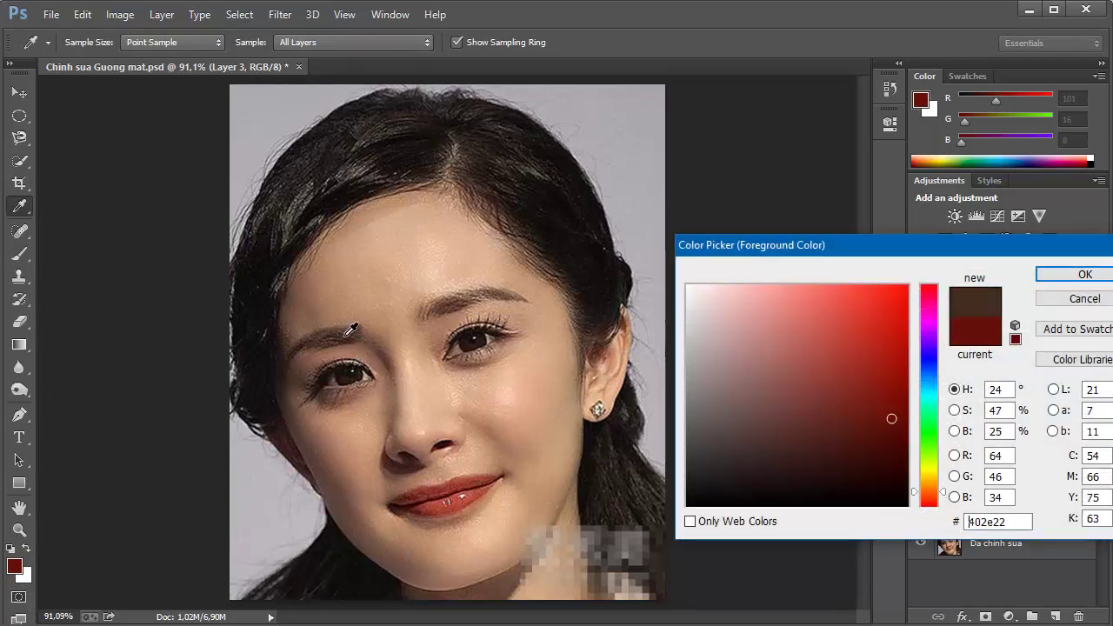
pyautogui.press('Return')
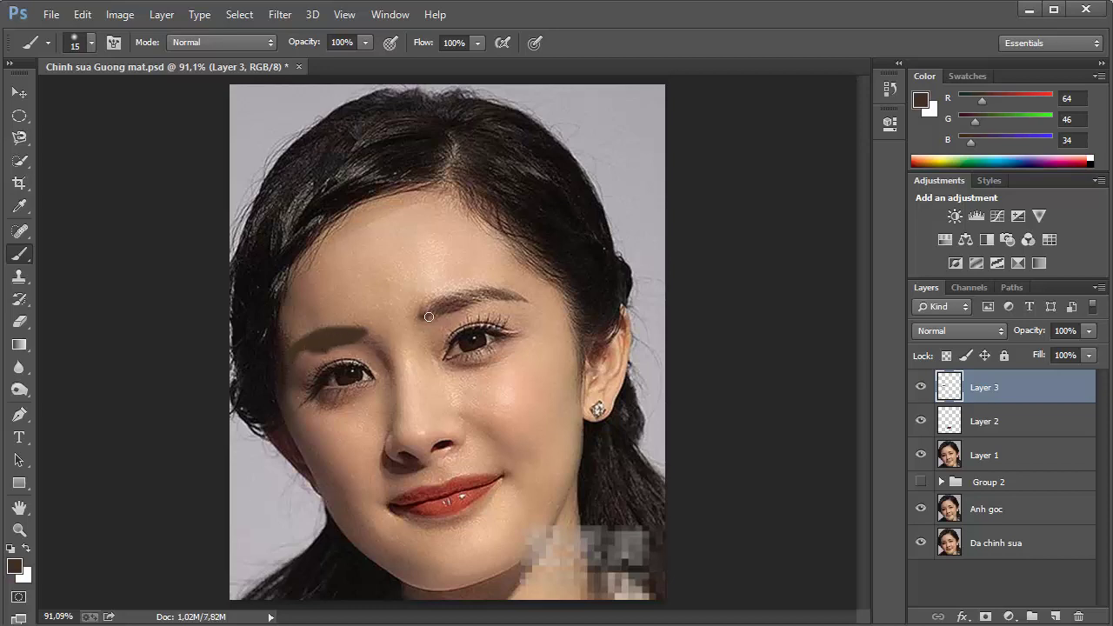
# Paint brown along the eyebrow and set Layer 3 to Soft Light
pyautogui.moveTo(434, 302)
pyautogui.mouseDown()
pyautogui.moveTo(497, 292)
pyautogui.moveTo(509, 301)
pyautogui.moveTo(469, 297)
pyautogui.mouseUp()
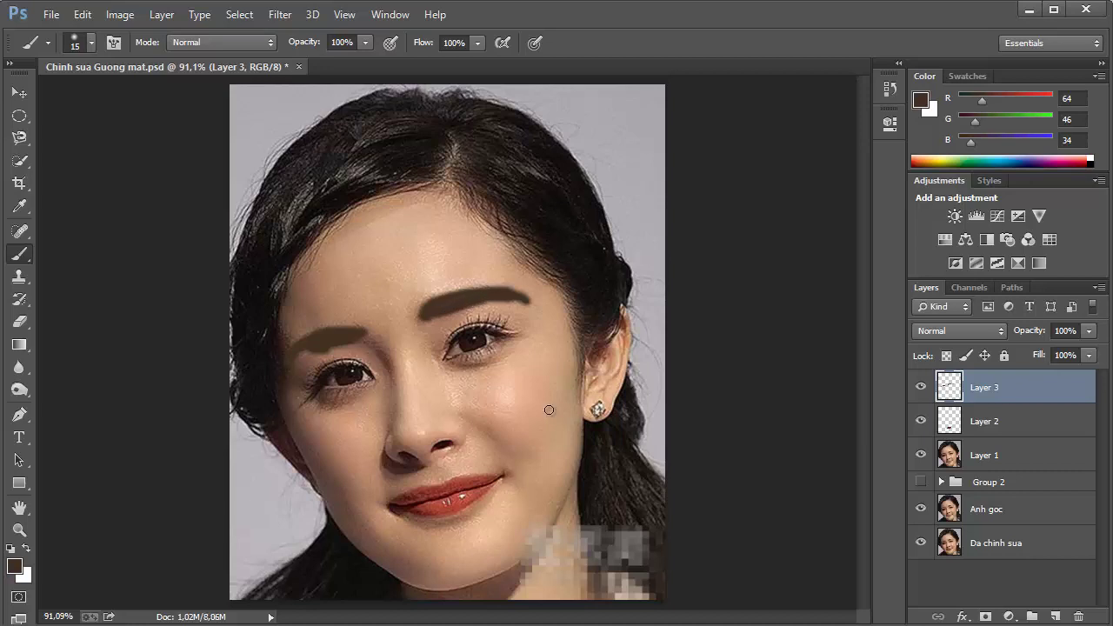
pyautogui.click(942, 331)
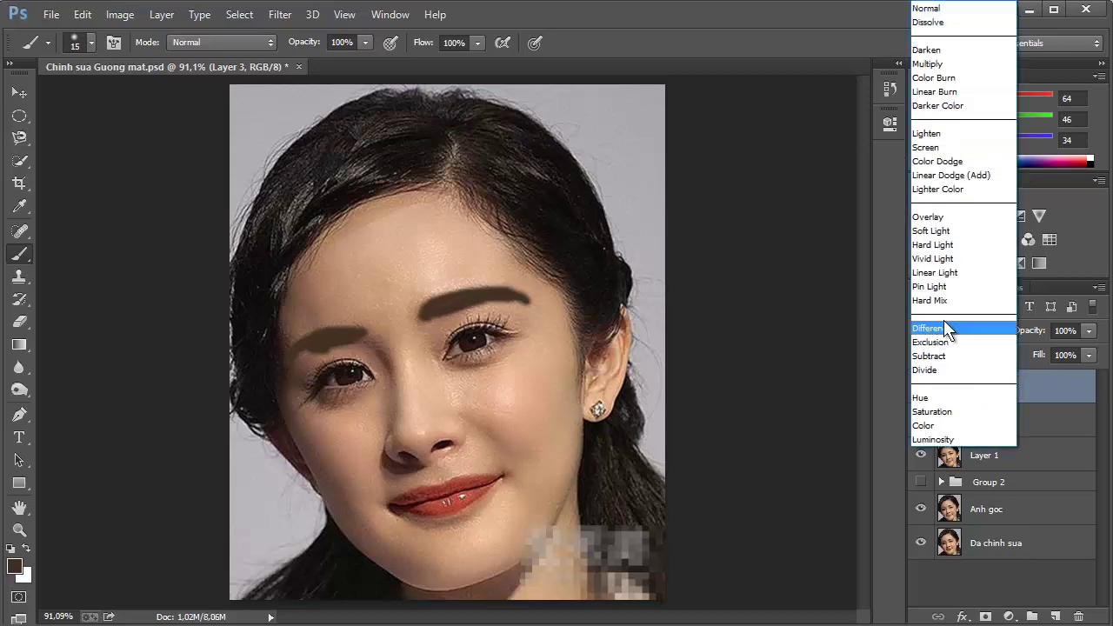
pyautogui.click(932, 230)
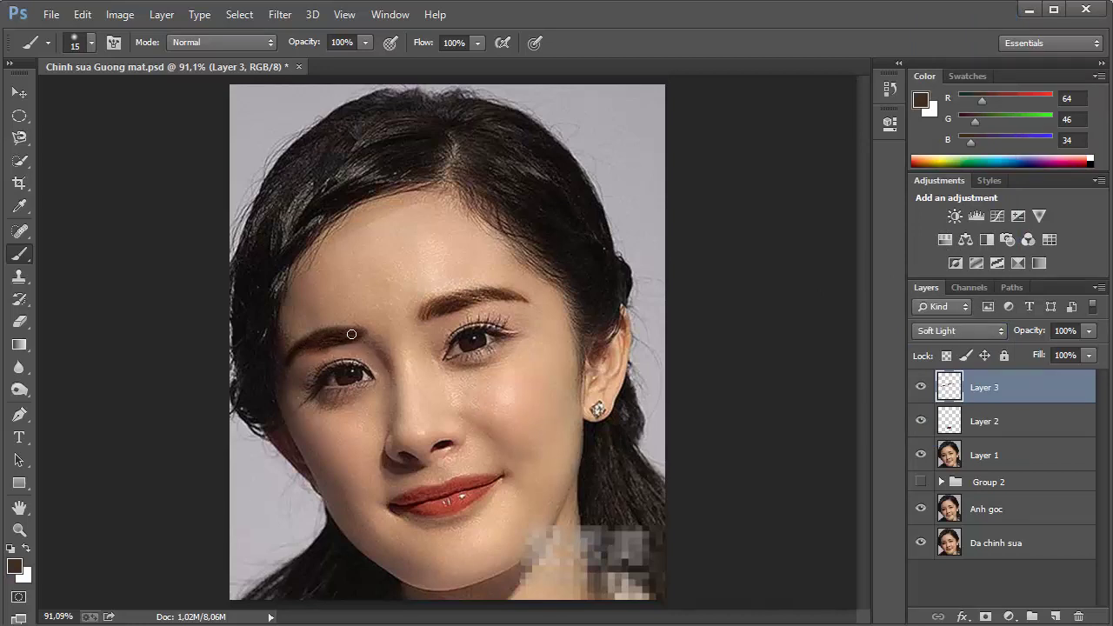
# Erase stray brown paint over both eyes
pyautogui.click(19, 344)
pyautogui.click(20, 323)
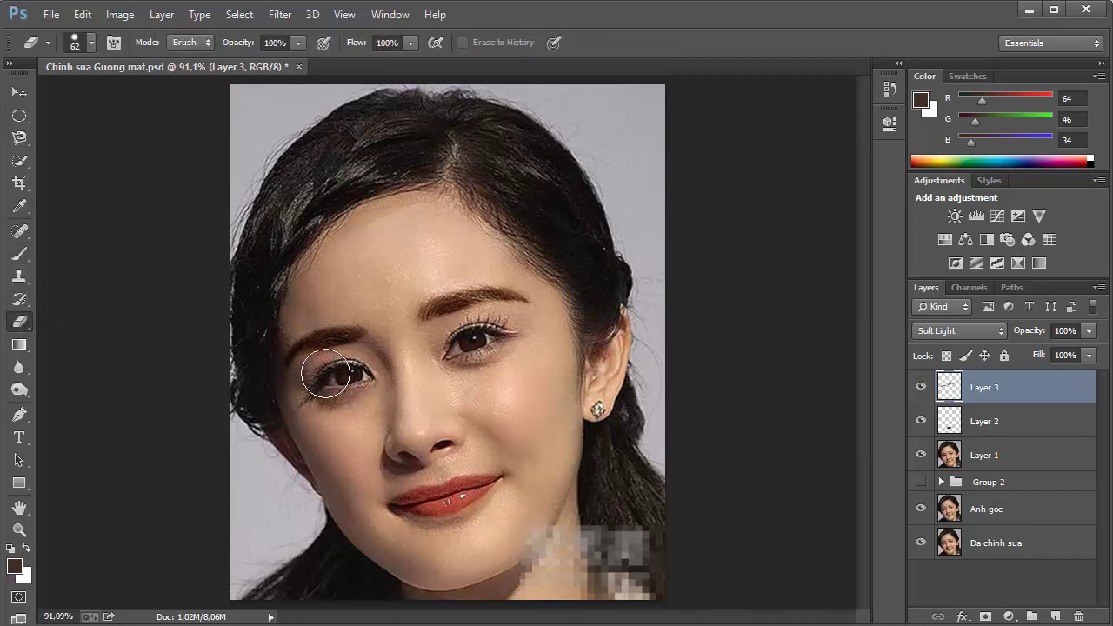
pyautogui.moveTo(317, 372); pyautogui.dragTo(308, 385)
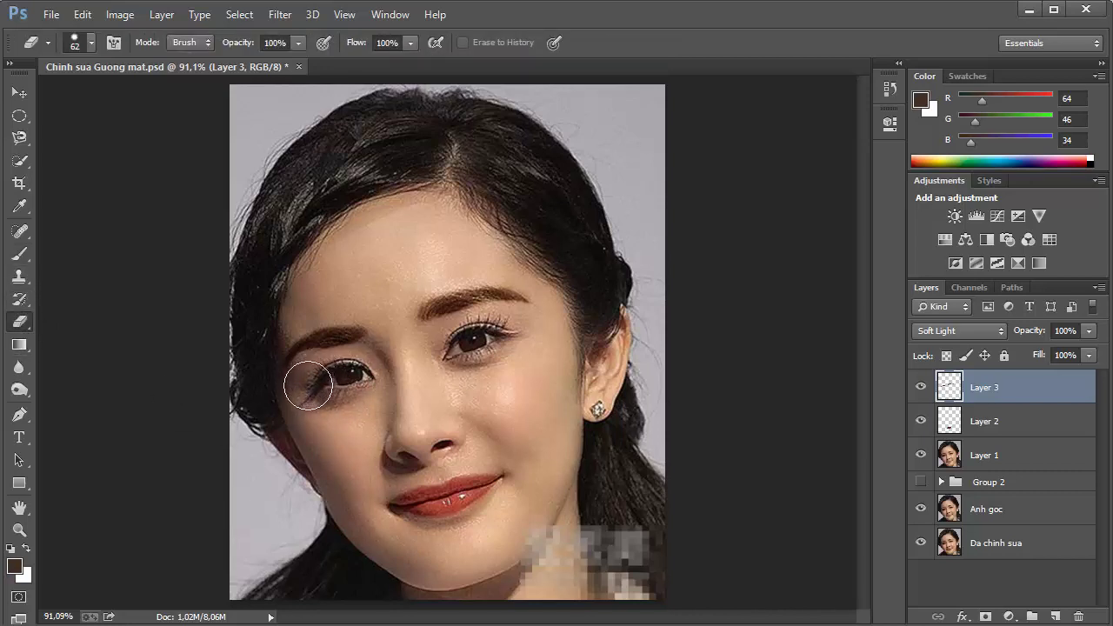
pyautogui.moveTo(531, 368)
pyautogui.mouseDown()
pyautogui.moveTo(520, 268)
pyautogui.moveTo(320, 299)
pyautogui.moveTo(273, 318)
pyautogui.mouseUp()
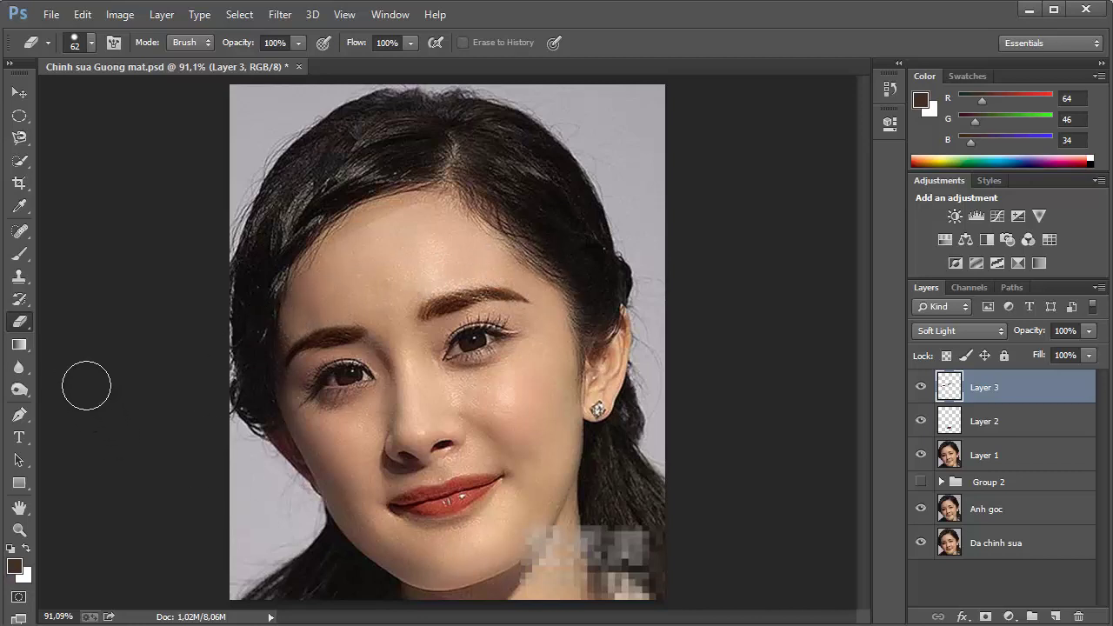
# Brush brown under the eye and along the upper and lower lash lines
pyautogui.click(19, 254)
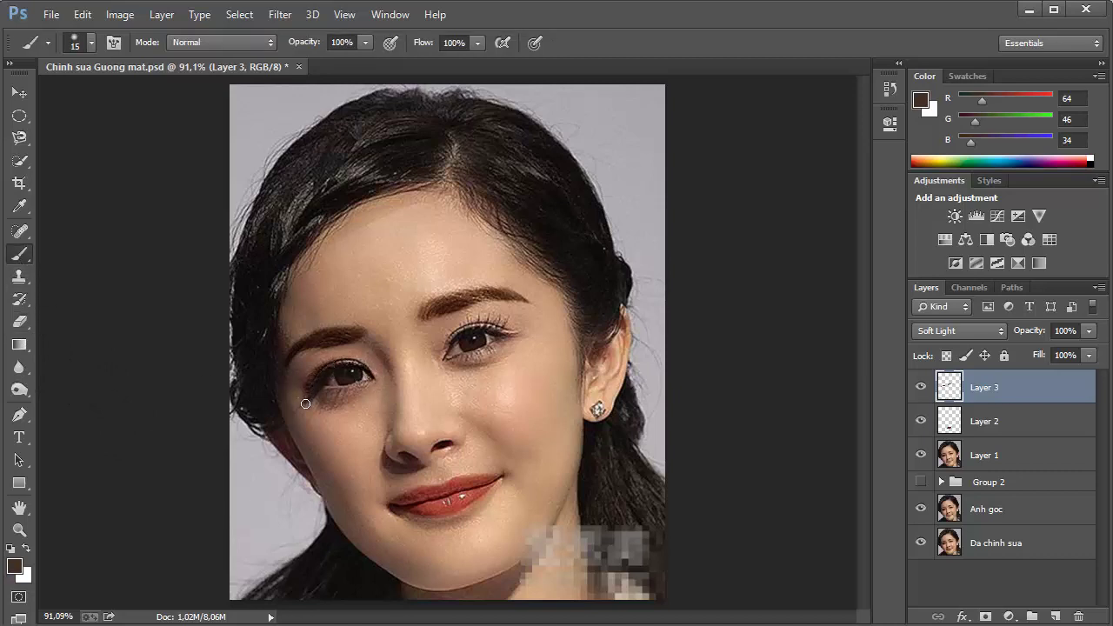
pyautogui.moveTo(318, 391); pyautogui.dragTo(373, 381)
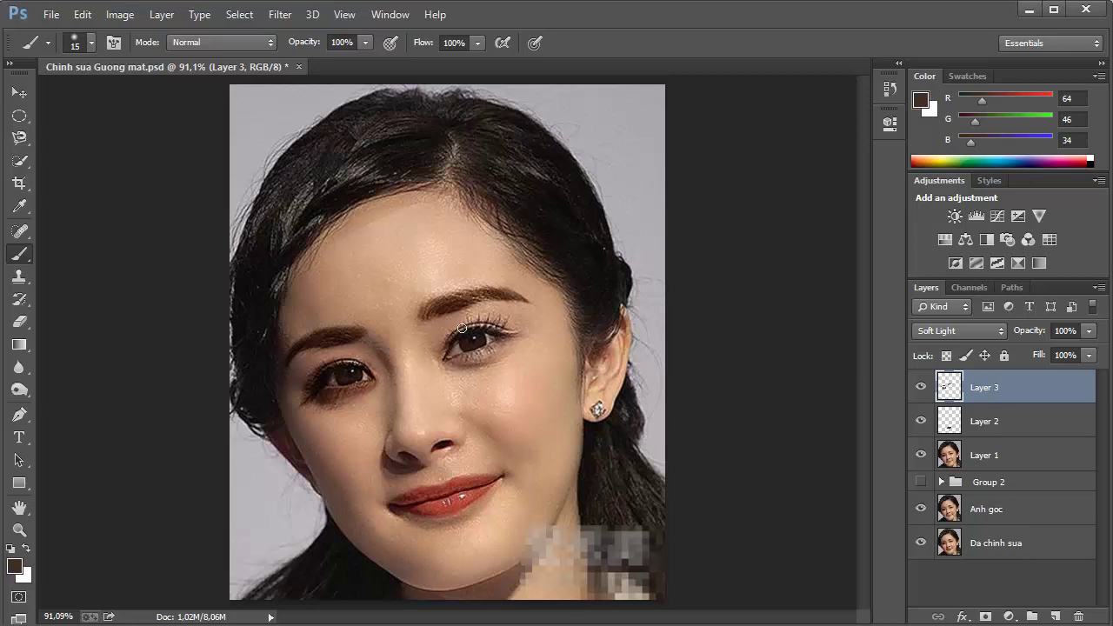
pyautogui.moveTo(462, 322); pyautogui.dragTo(501, 322)
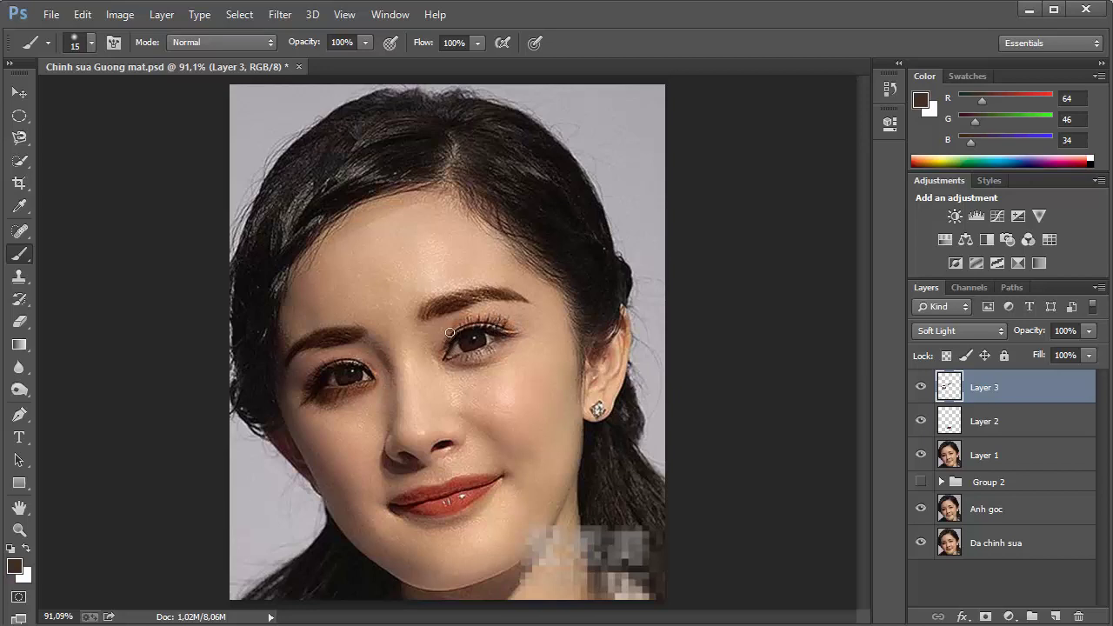
pyautogui.moveTo(439, 364); pyautogui.dragTo(515, 335)
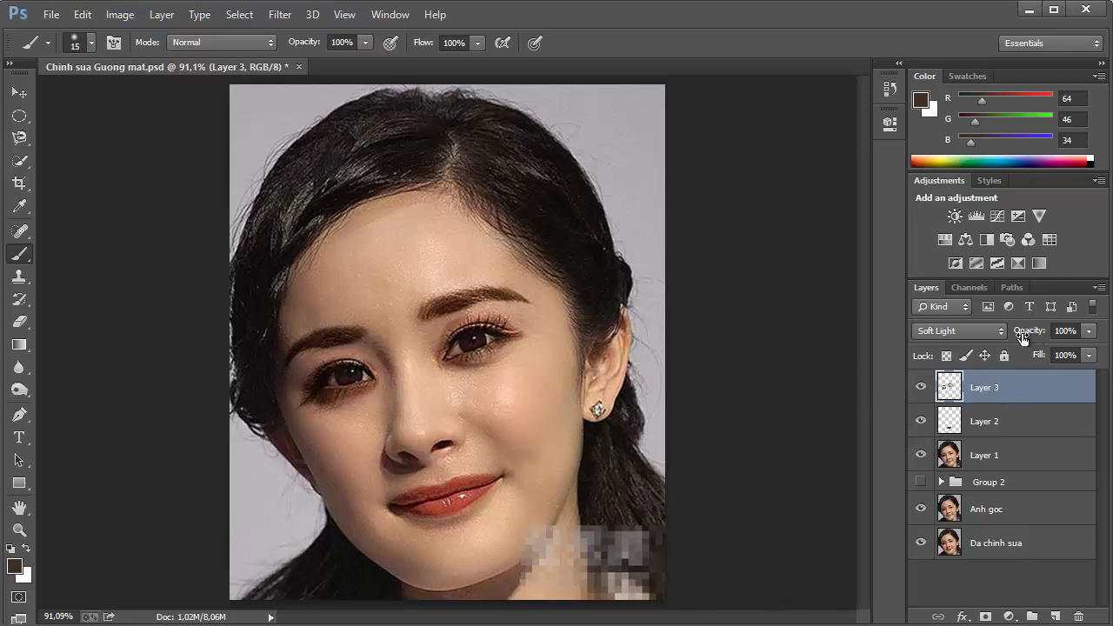
# Lower Layer 3 to 20% opacity and toggle its visibility to compare
pyautogui.moveTo(1046, 337); pyautogui.dragTo(990, 343)
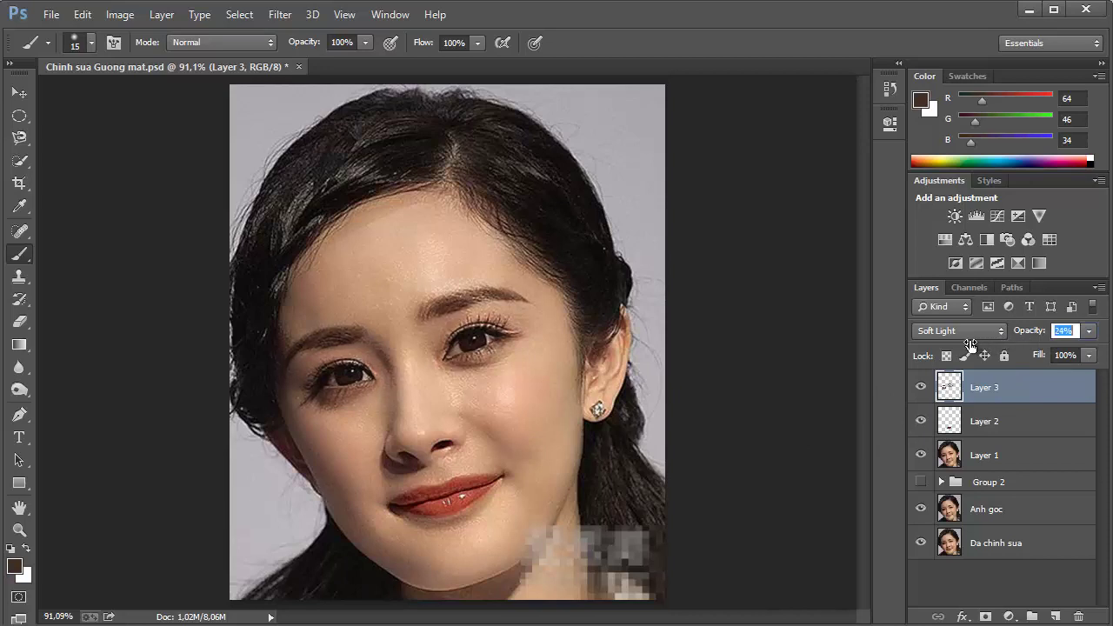
pyautogui.click(919, 390)
pyautogui.click(919, 389)
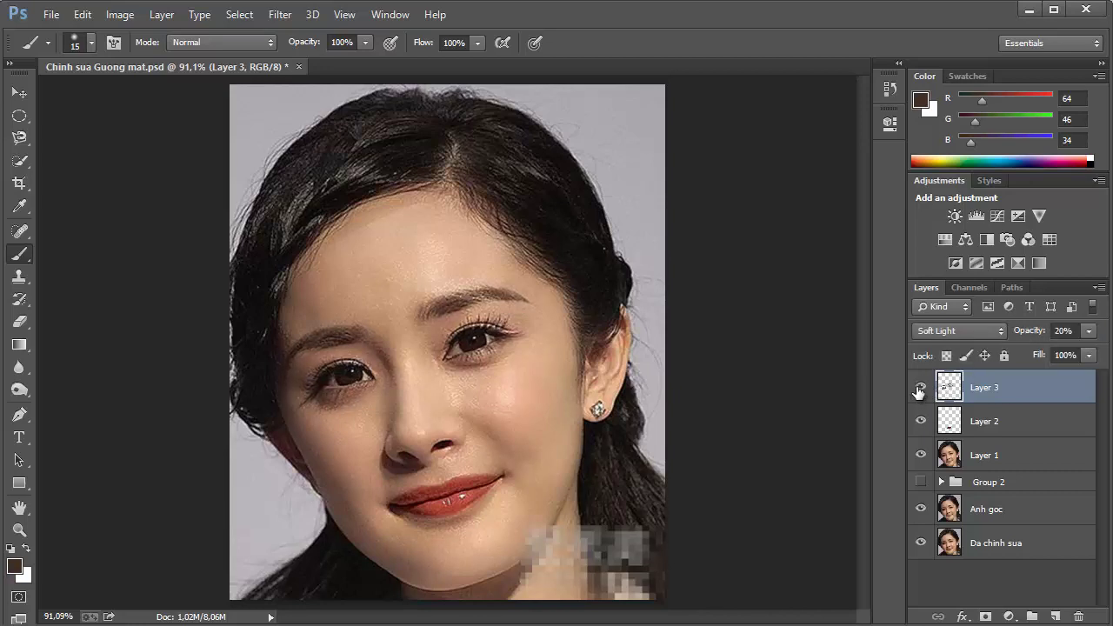
pyautogui.click(919, 390)
pyautogui.click(919, 389)
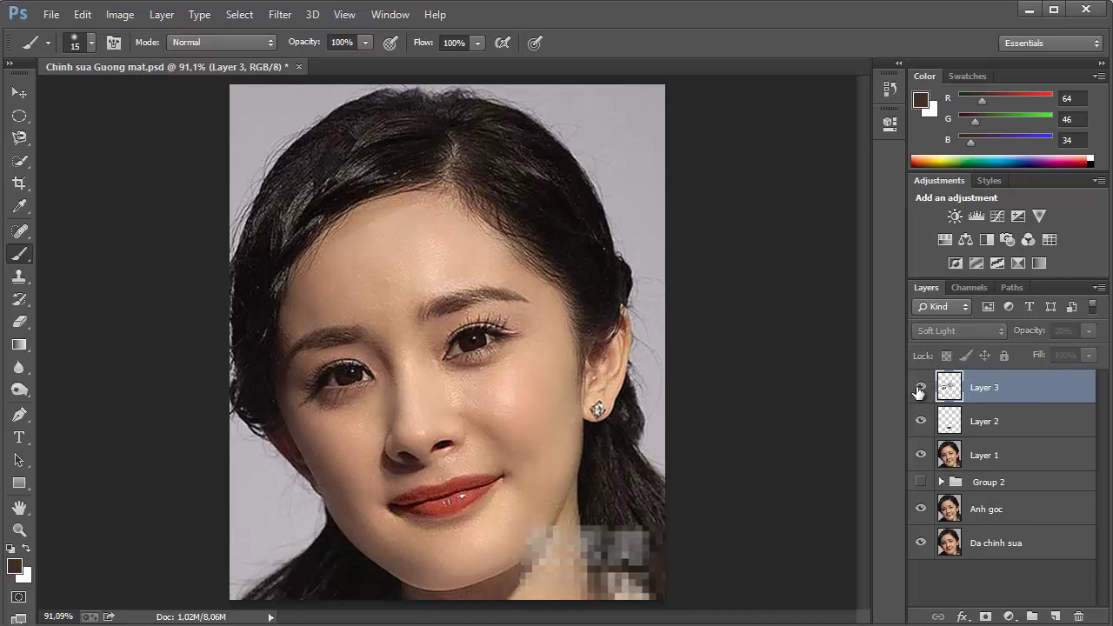
pyautogui.click(919, 389)
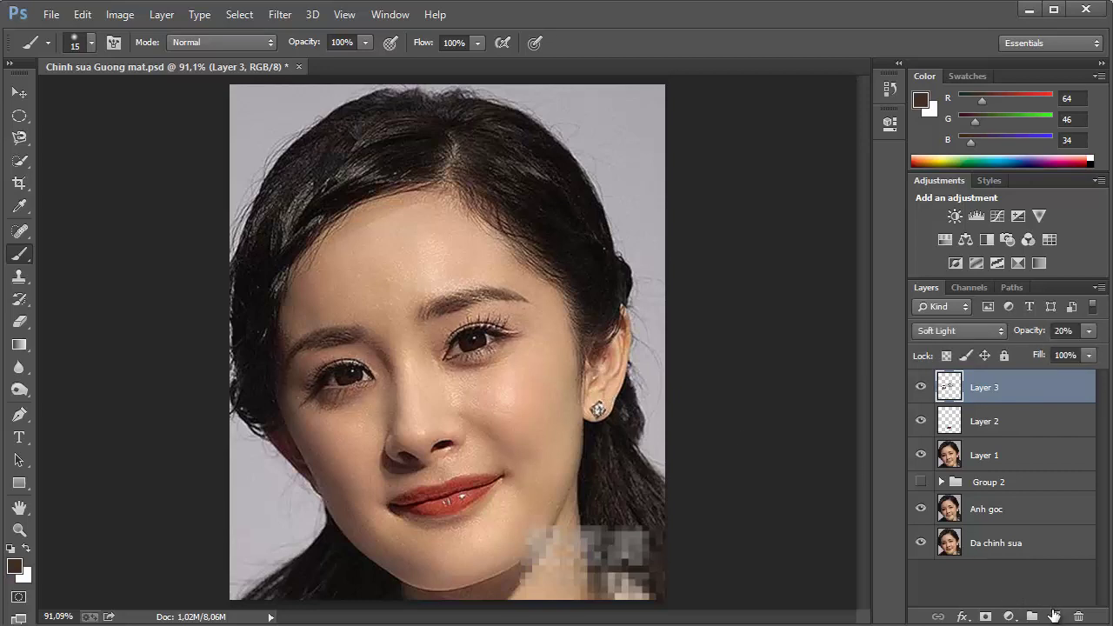
# On a new layer, paint white catchlights into both irises
pyautogui.click(1053, 616)
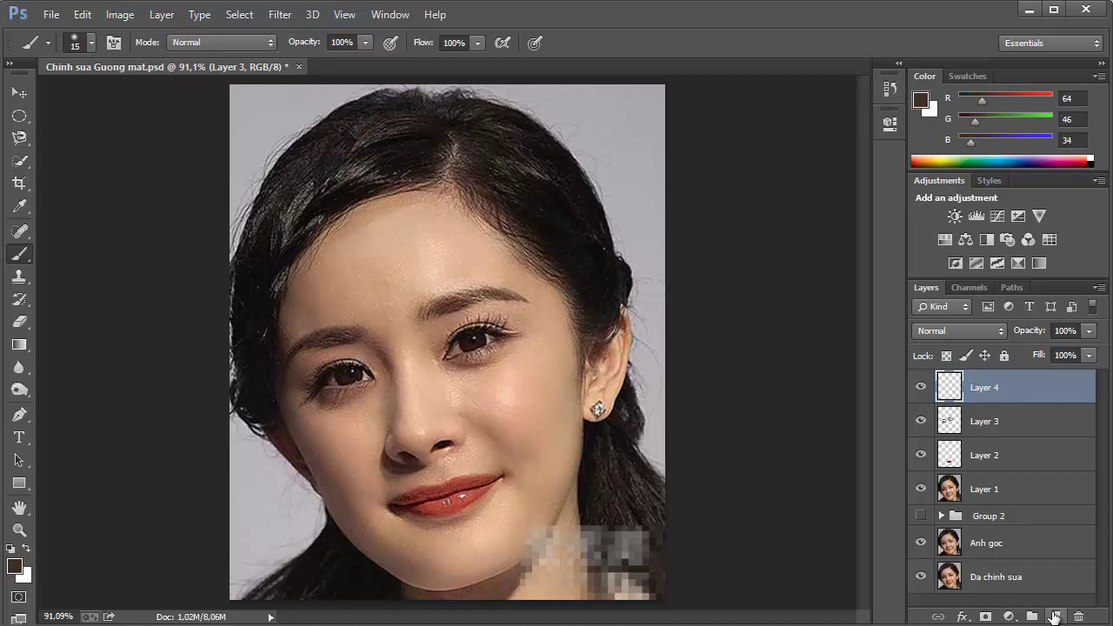
pyautogui.click(27, 547)
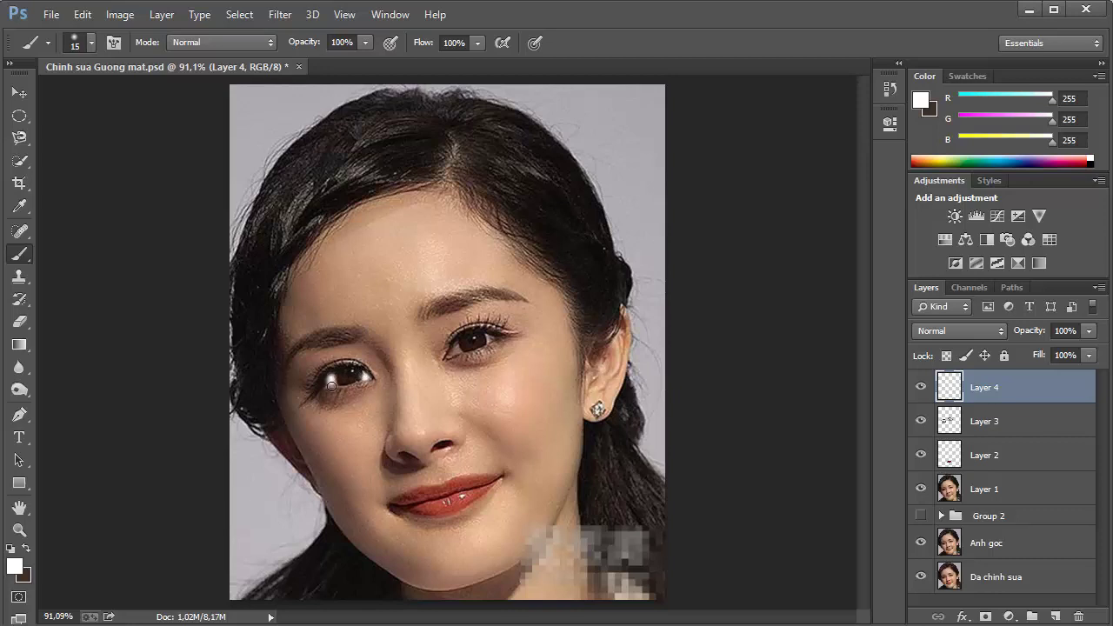
pyautogui.click(351, 372)
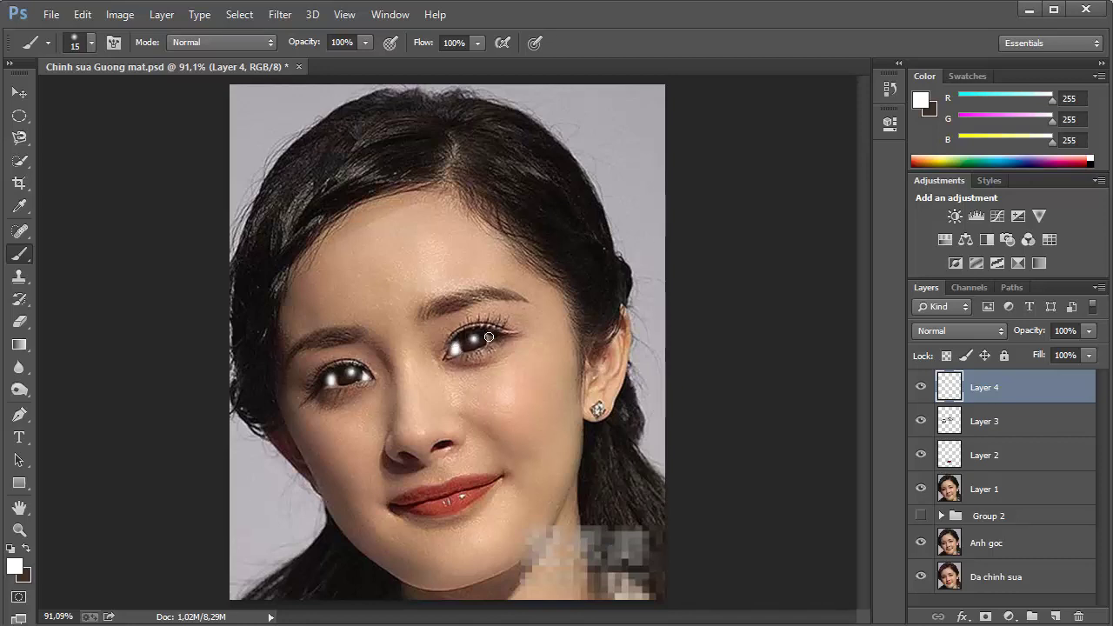
pyautogui.click(489, 340)
# Blend the catchlight layer in Soft Light at 20% opacity, toggling it to compare
pyautogui.click(978, 331)
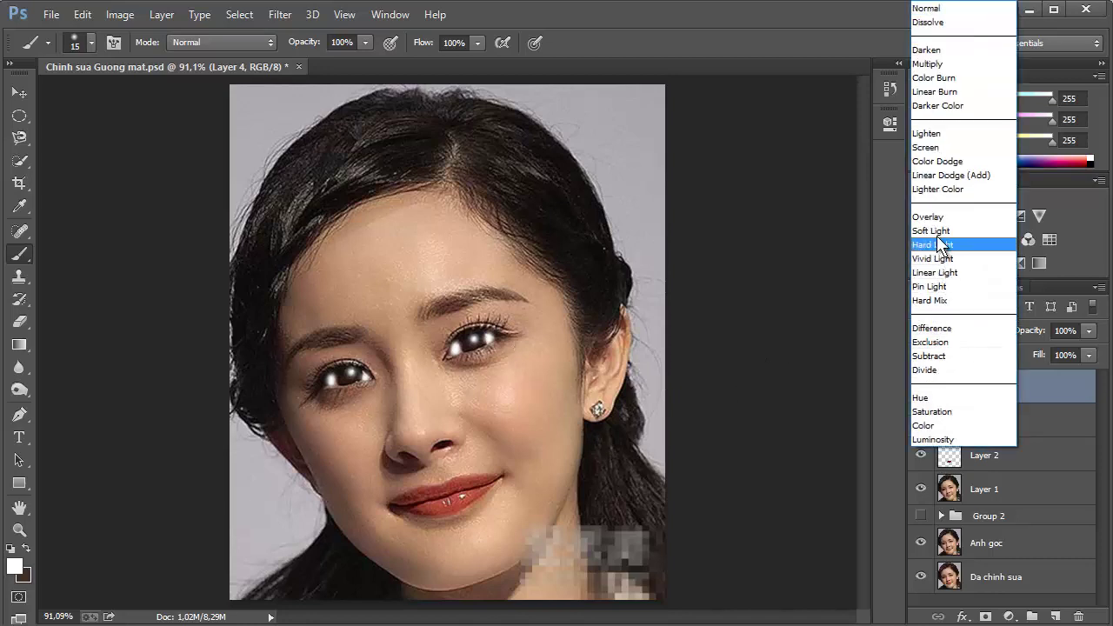
pyautogui.click(975, 241)
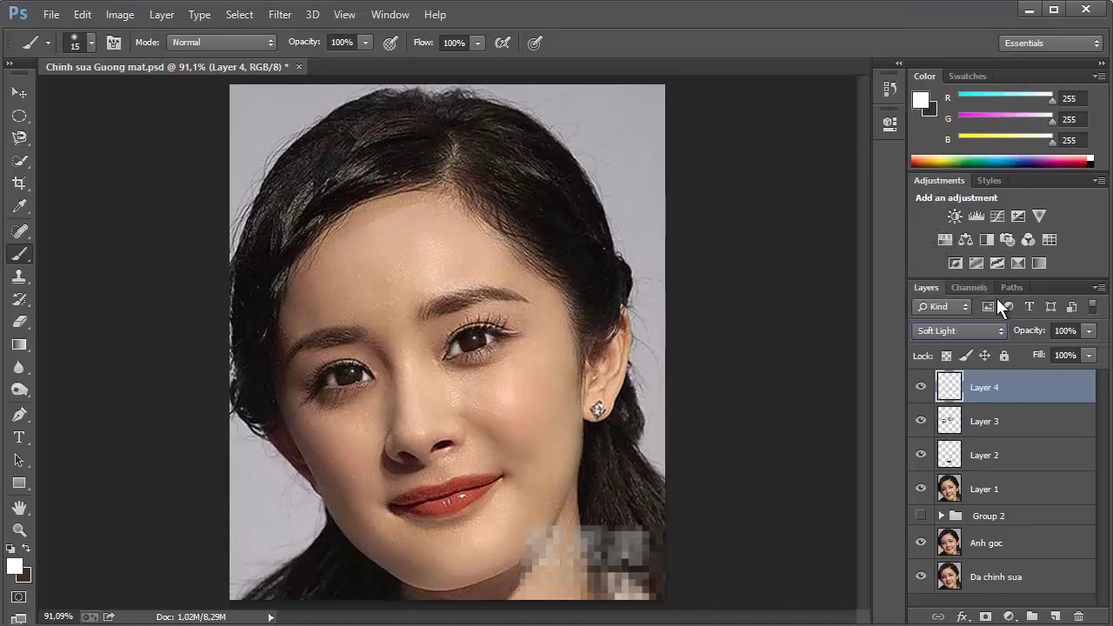
pyautogui.moveTo(1029, 334); pyautogui.dragTo(988, 338)
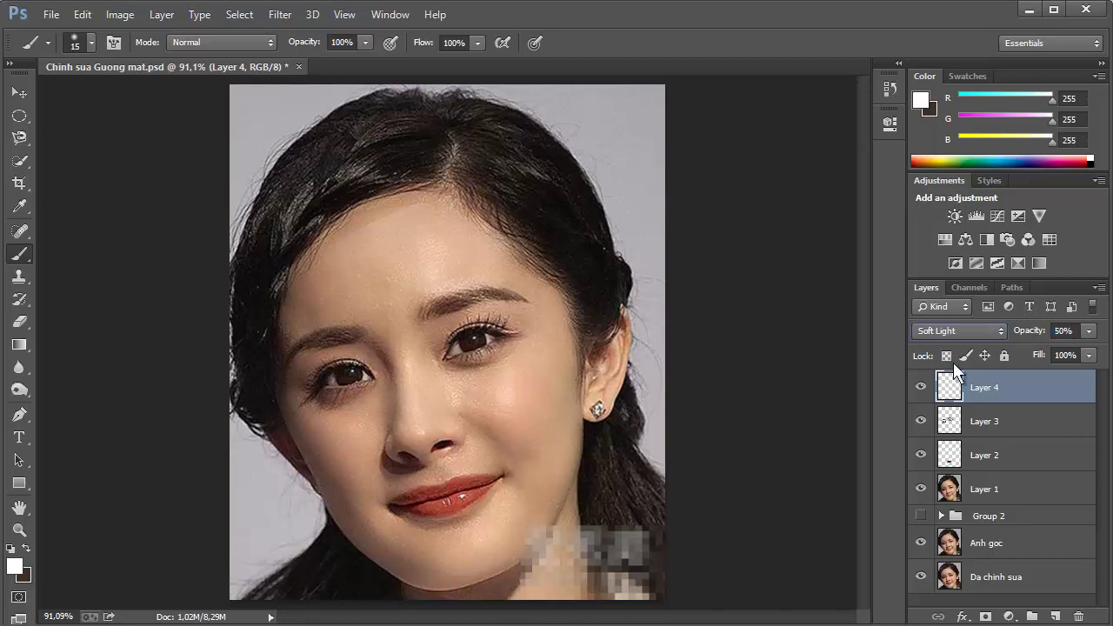
pyautogui.click(920, 388)
pyautogui.click(920, 387)
pyautogui.click(920, 388)
pyautogui.moveTo(1031, 332); pyautogui.dragTo(1001, 340)
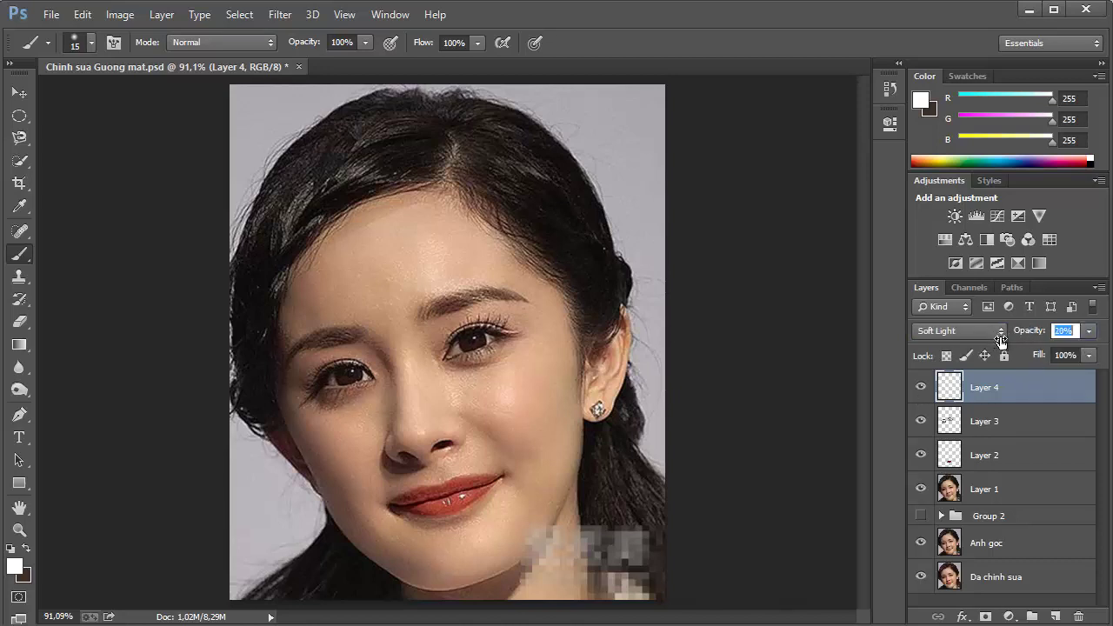
pyautogui.click(921, 388)
pyautogui.click(922, 388)
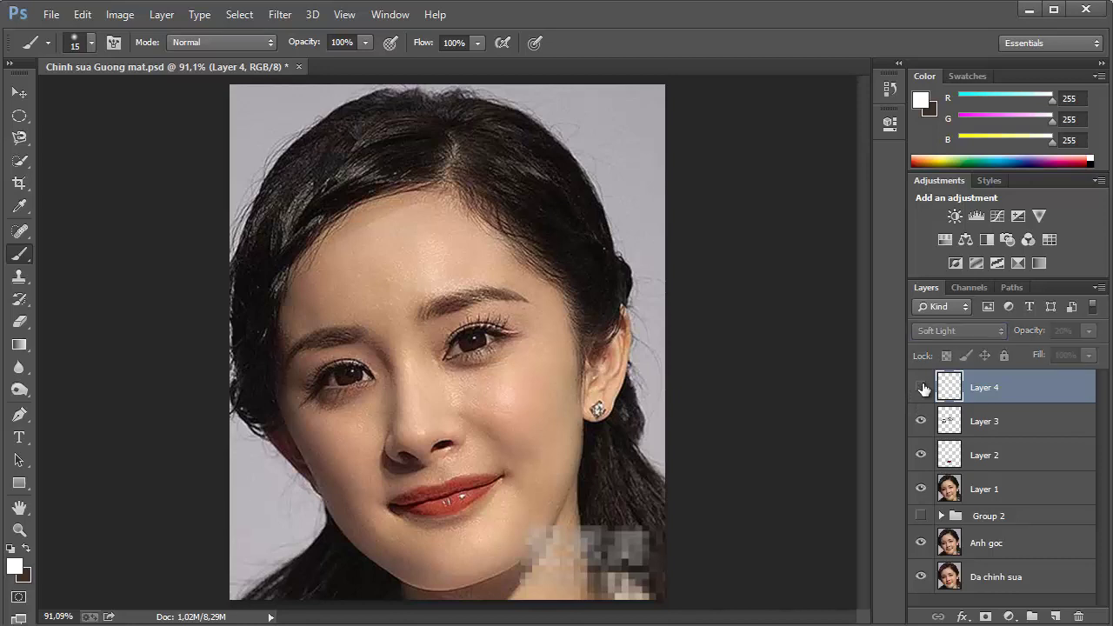
pyautogui.click(922, 387)
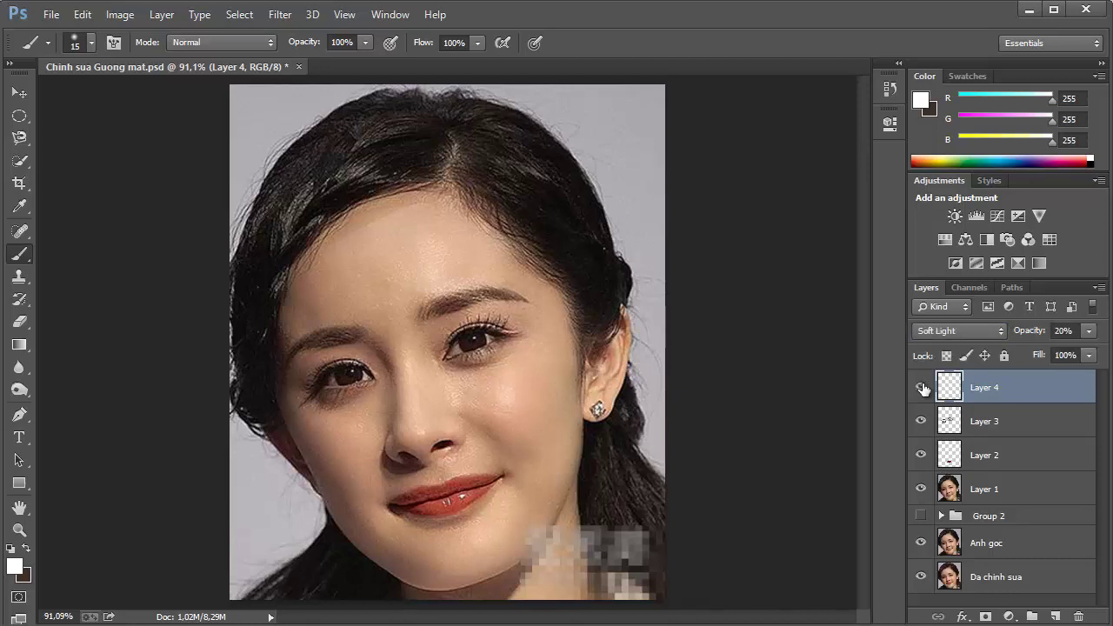
pyautogui.click(922, 388)
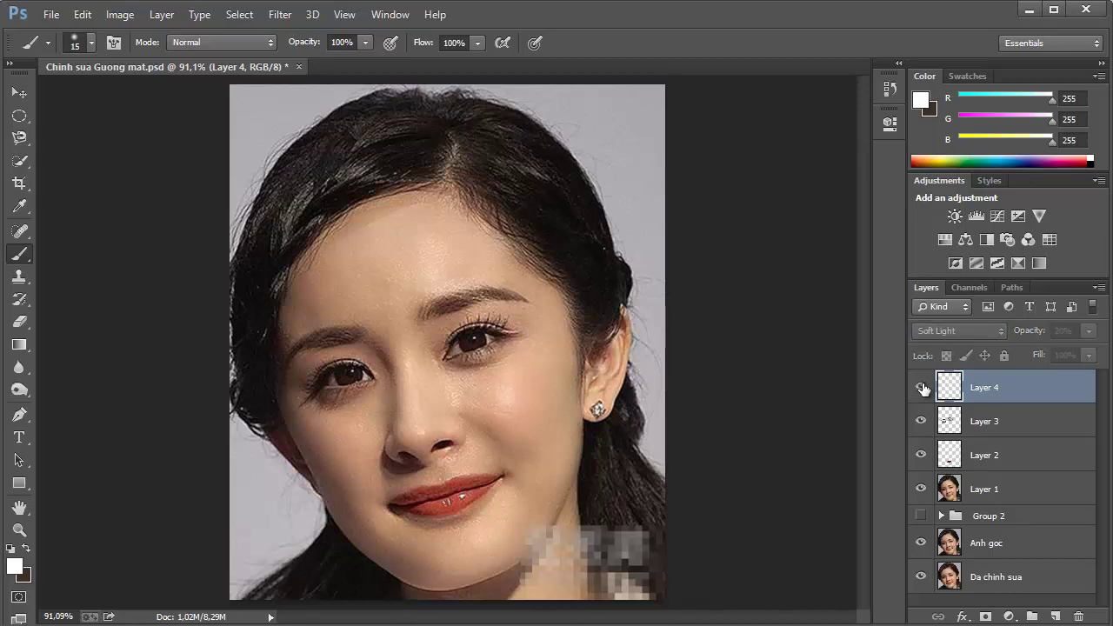
# On a new layer, sample brown skin tone RGB 127, 94, 77 and brush it along the left jawline
pyautogui.click(1054, 616)
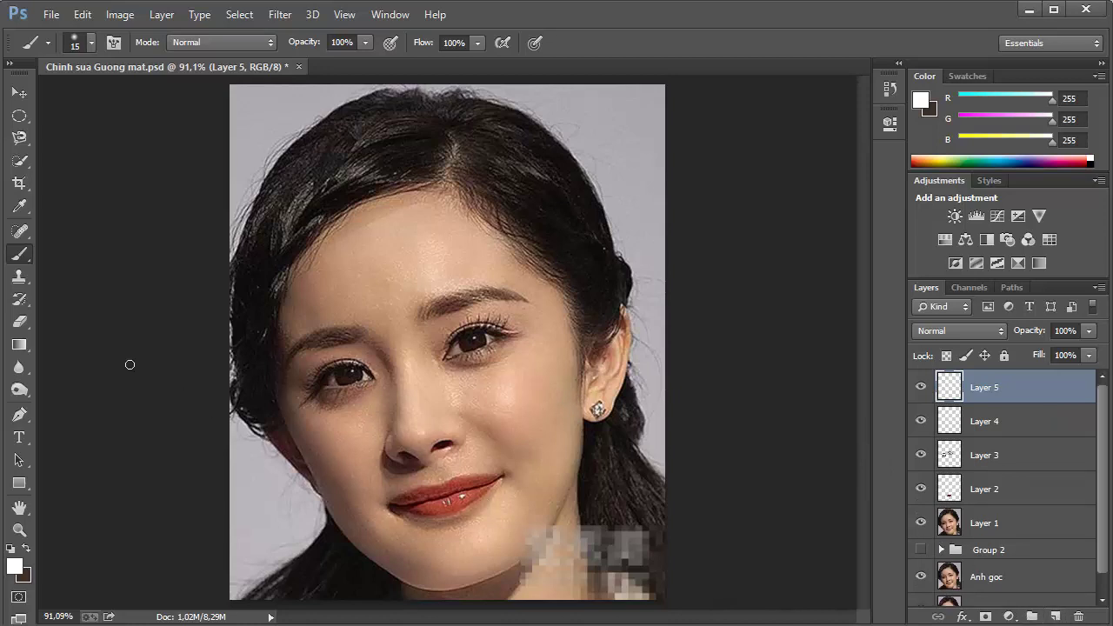
pyautogui.click(14, 566)
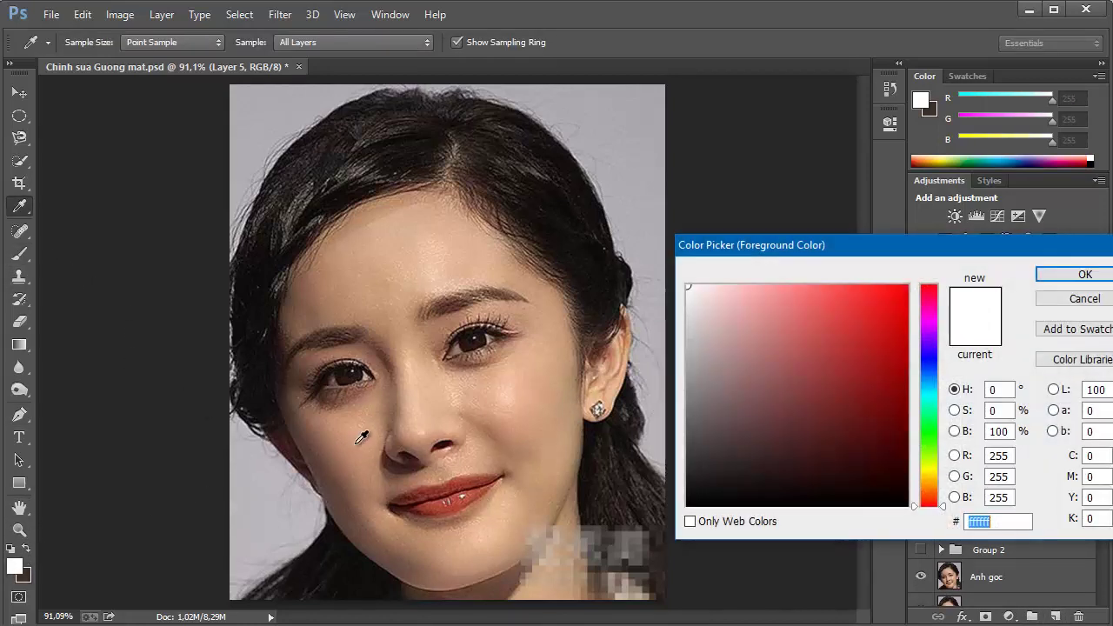
pyautogui.click(397, 415)
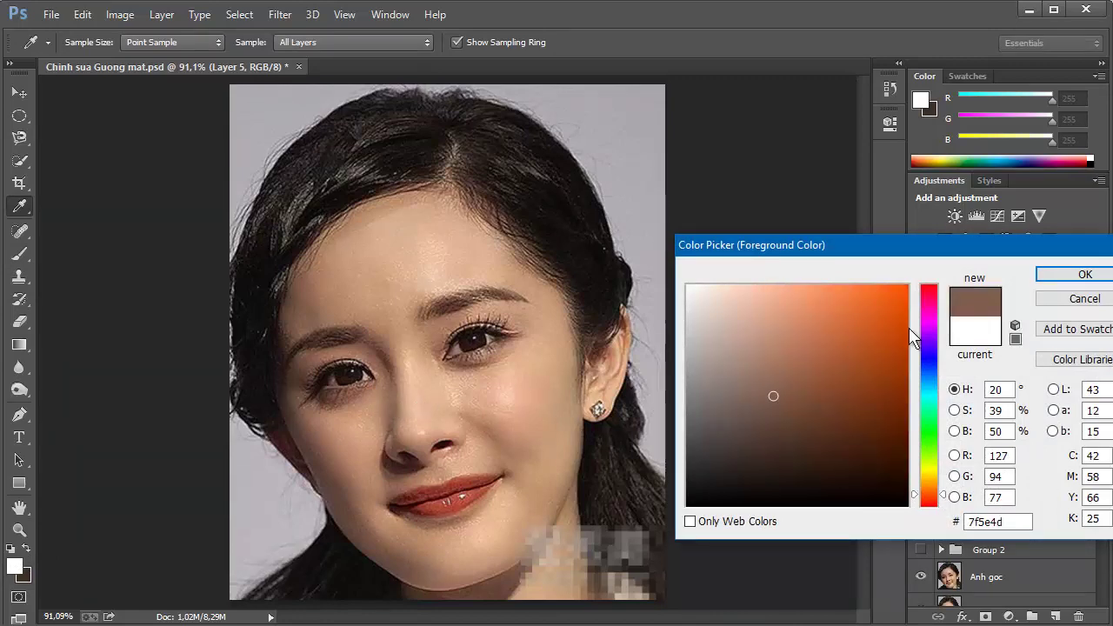
pyautogui.click(1059, 278)
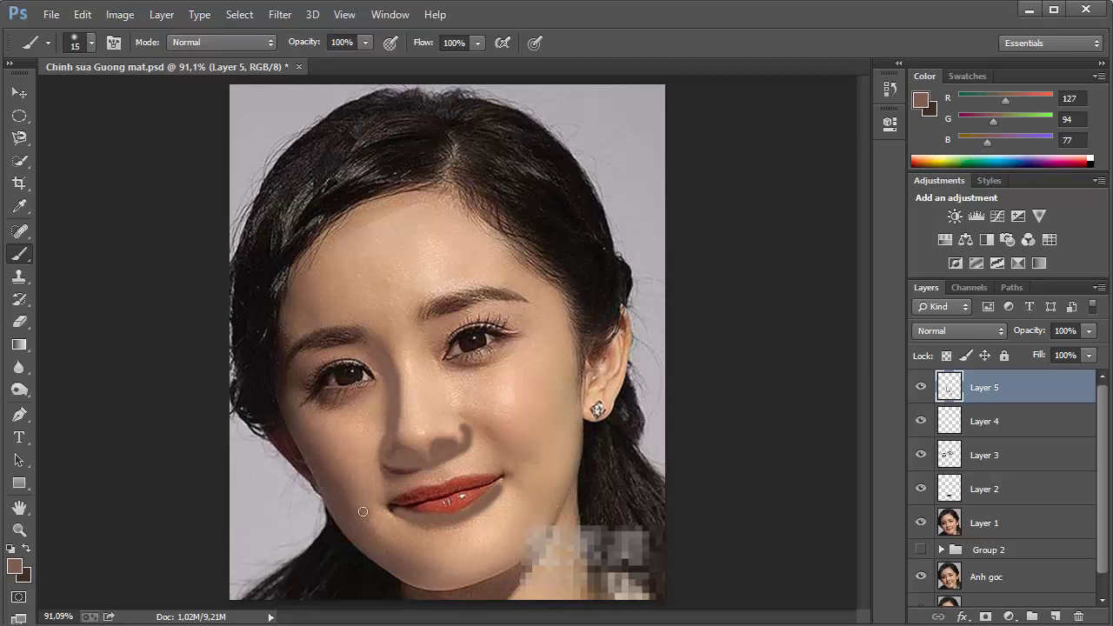
pyautogui.moveTo(276, 401)
pyautogui.mouseDown()
pyautogui.moveTo(335, 466)
pyautogui.moveTo(288, 426)
pyautogui.moveTo(326, 458)
pyautogui.moveTo(313, 465)
pyautogui.moveTo(343, 526)
pyautogui.moveTo(327, 507)
pyautogui.mouseUp()
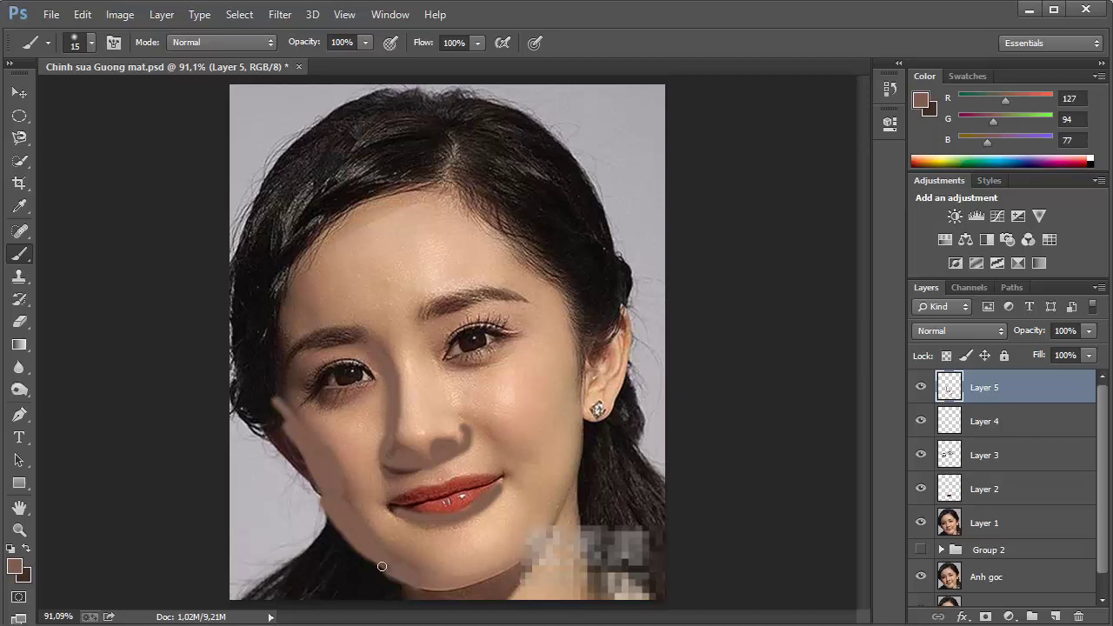
# Set Layer 5's contour to Soft Light at 30% opacity and toggle it to compare
pyautogui.click(985, 331)
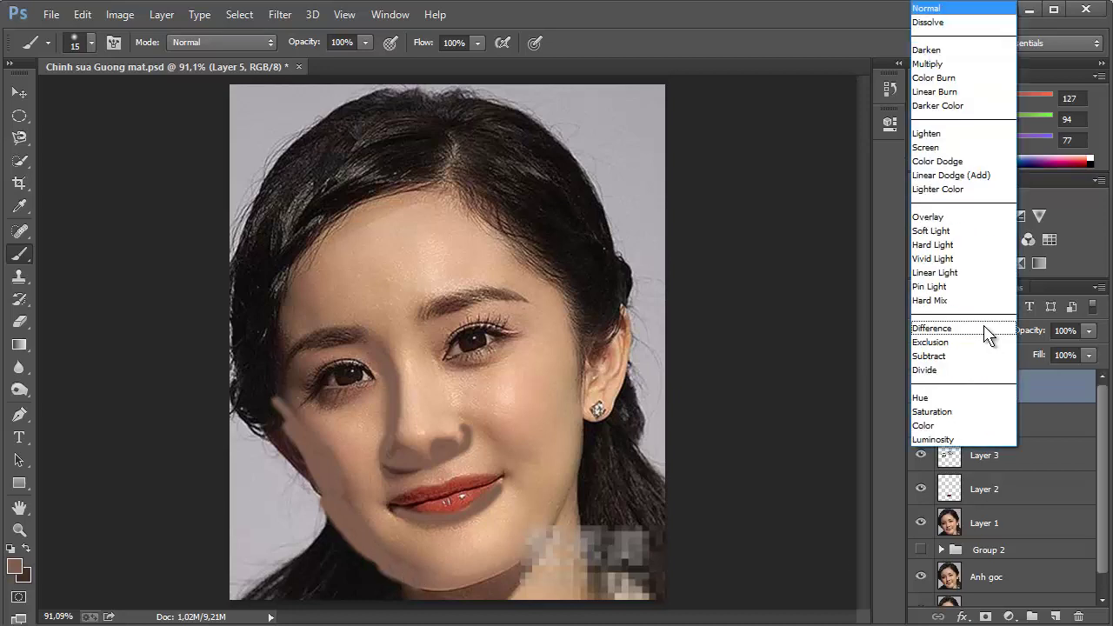
pyautogui.click(932, 231)
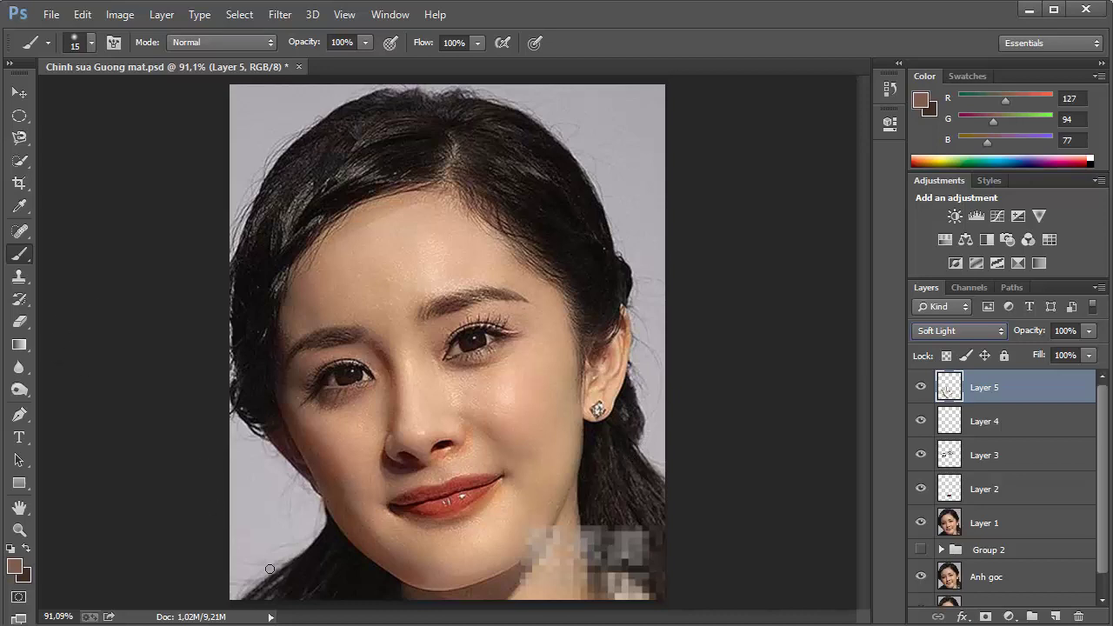
pyautogui.moveTo(1030, 335); pyautogui.dragTo(977, 341)
pyautogui.click(920, 391)
pyautogui.click(920, 392)
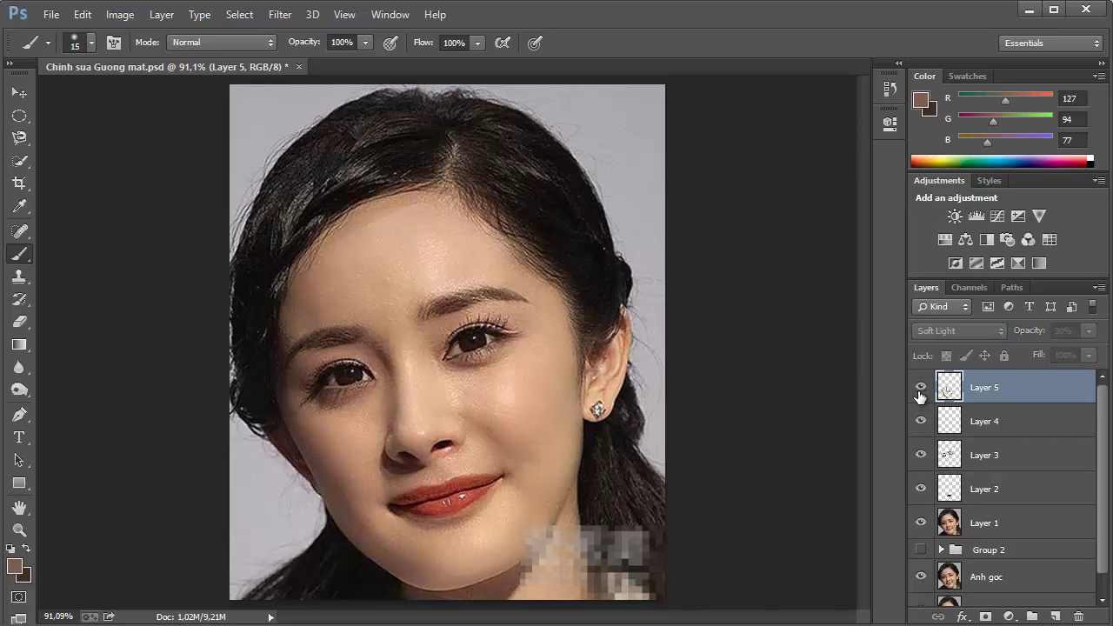
pyautogui.click(920, 391)
pyautogui.click(920, 388)
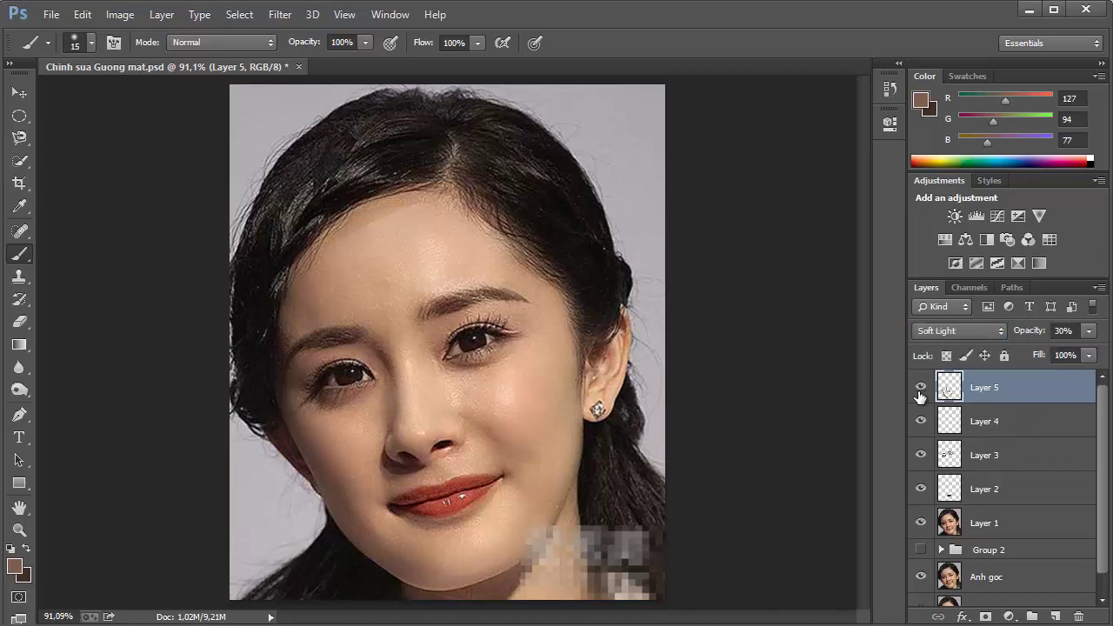
pyautogui.click(920, 388)
# Erase the excess contour shading from the chin, below the lip and cheeks
pyautogui.click(19, 321)
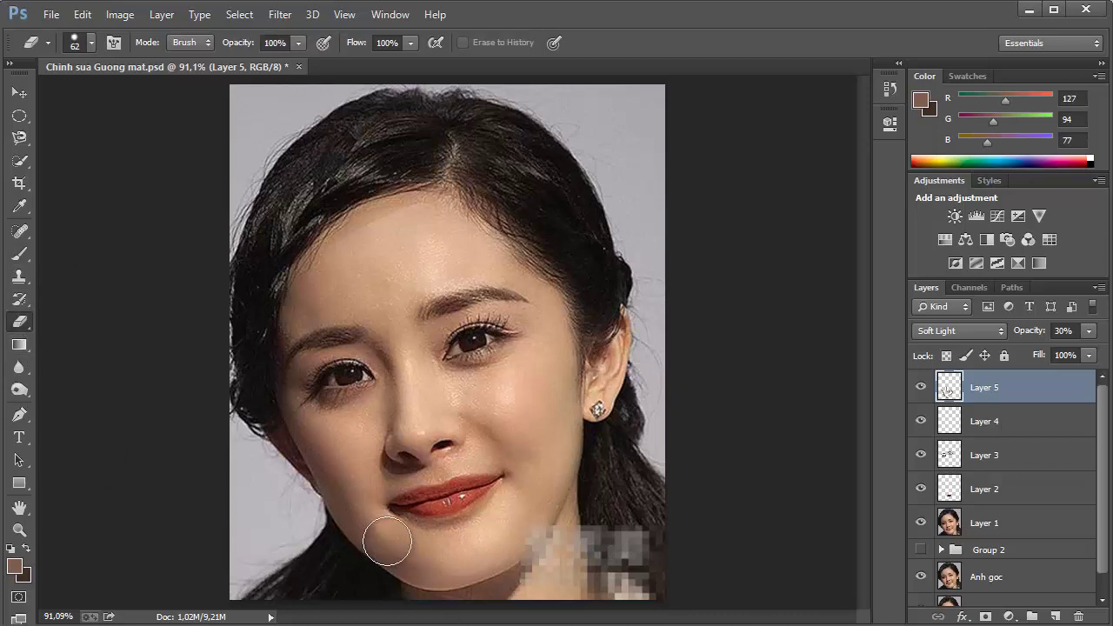
pyautogui.moveTo(387, 541); pyautogui.dragTo(497, 535)
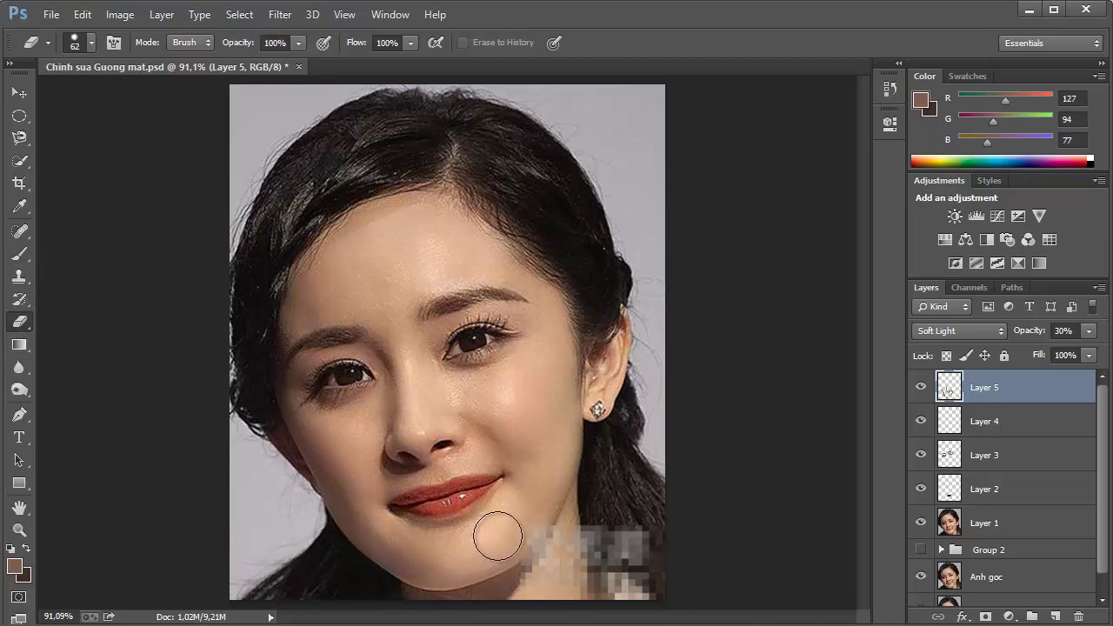
pyautogui.moveTo(497, 536)
pyautogui.mouseDown()
pyautogui.moveTo(518, 507)
pyautogui.moveTo(498, 411)
pyautogui.moveTo(546, 455)
pyautogui.mouseUp()
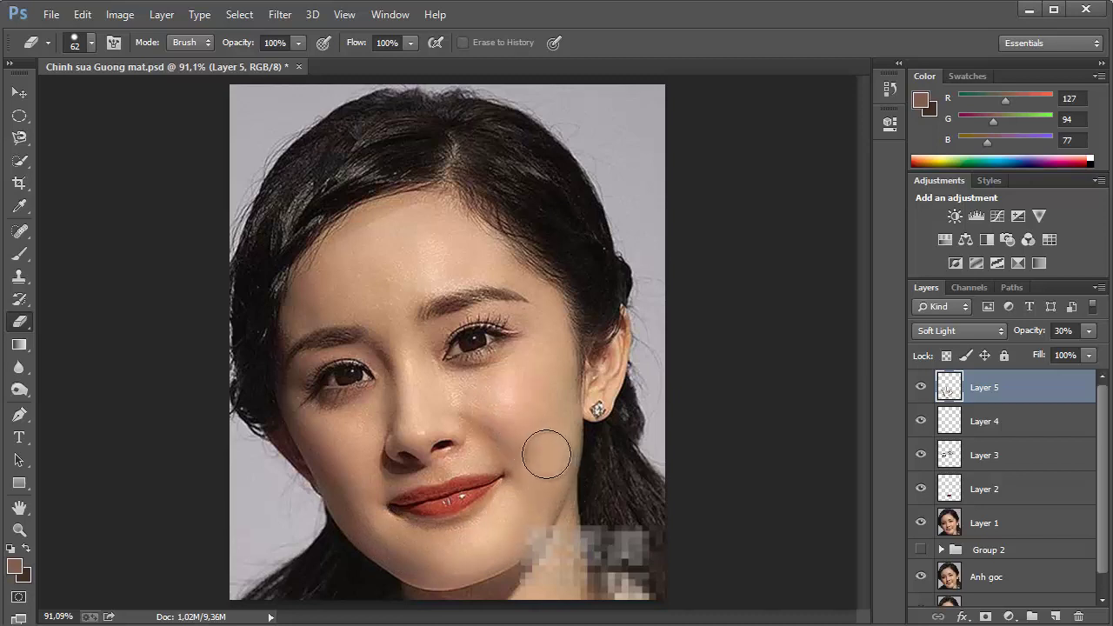
pyautogui.moveTo(348, 438); pyautogui.dragTo(349, 435)
# Toggle the contour layer to compare, then add a new empty Layer 6
pyautogui.click(921, 387)
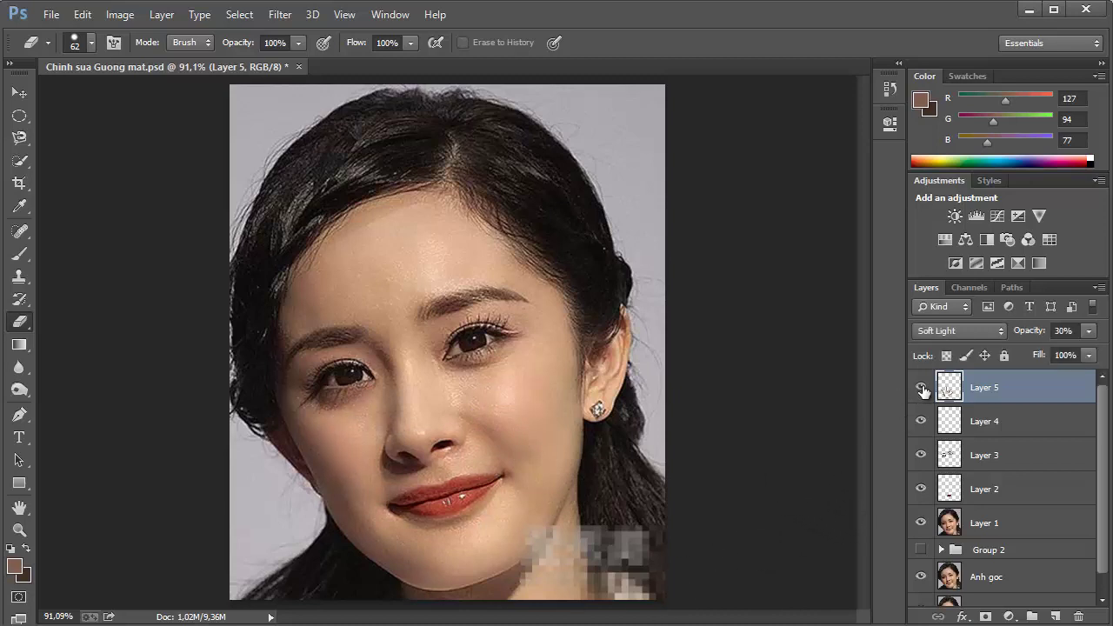
pyautogui.click(921, 388)
pyautogui.click(921, 388)
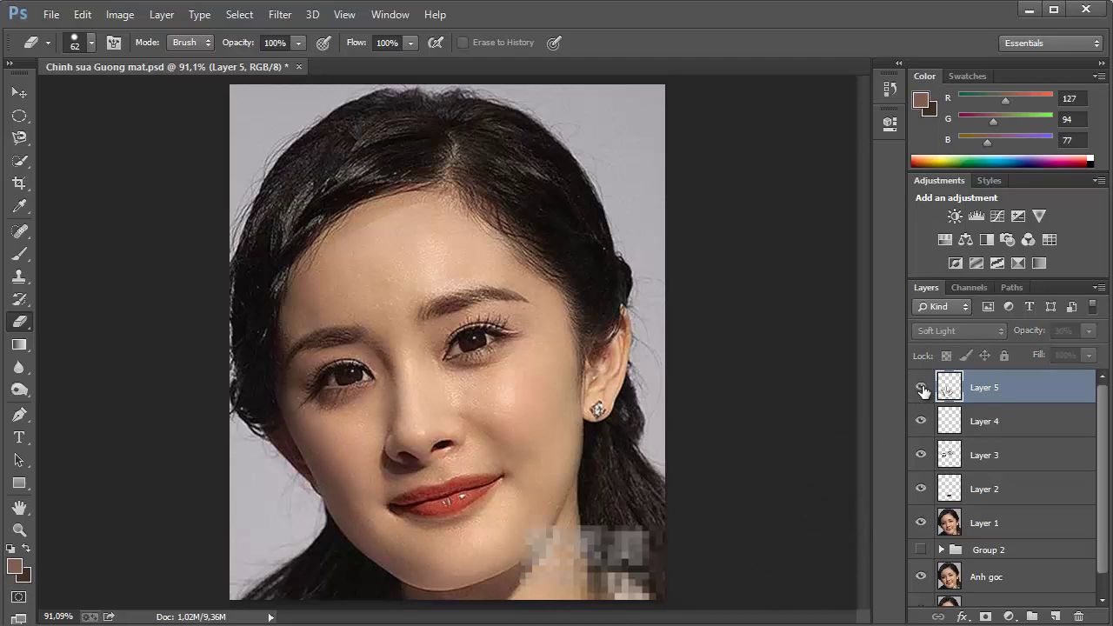
pyautogui.click(921, 388)
pyautogui.click(921, 387)
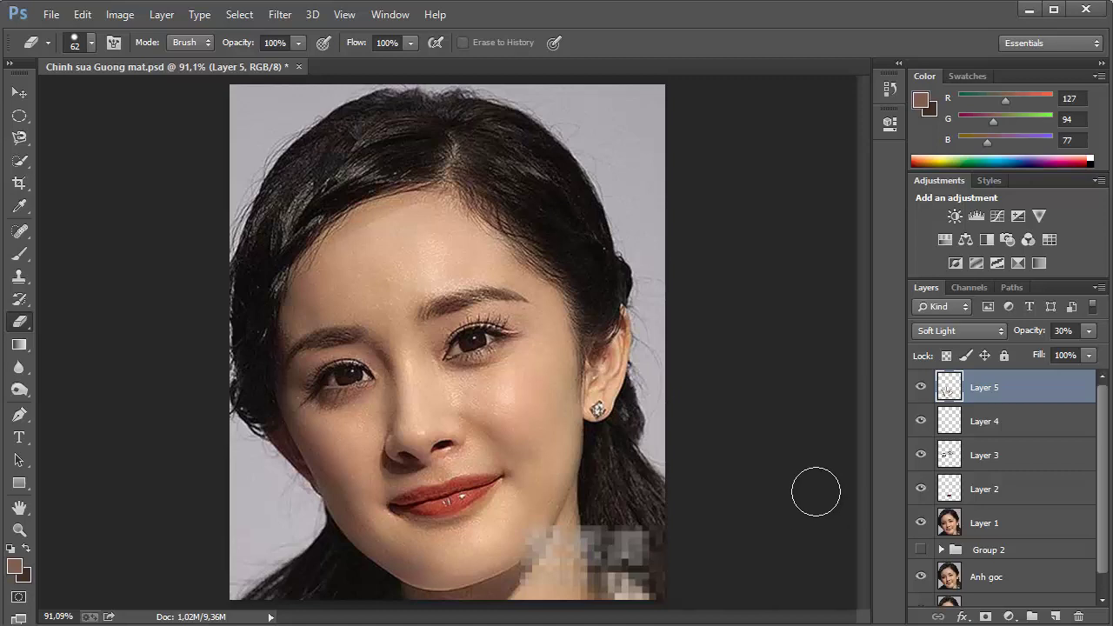
pyautogui.click(1055, 617)
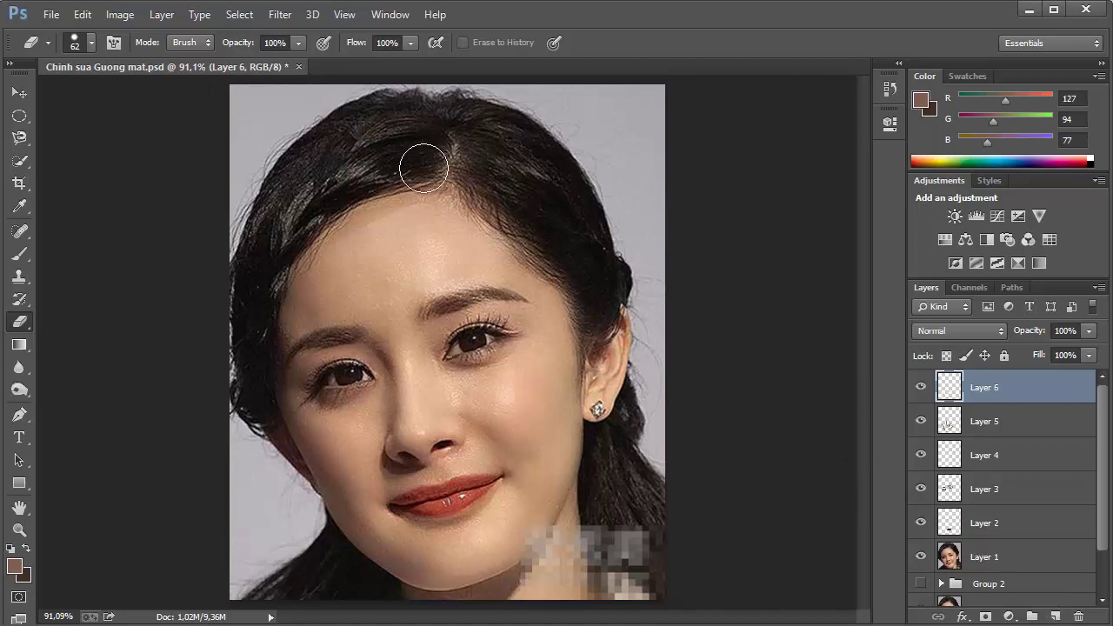
# Set the foreground colour to golden yellow (RGB 209, 151, 25)
pyautogui.click(15, 566)
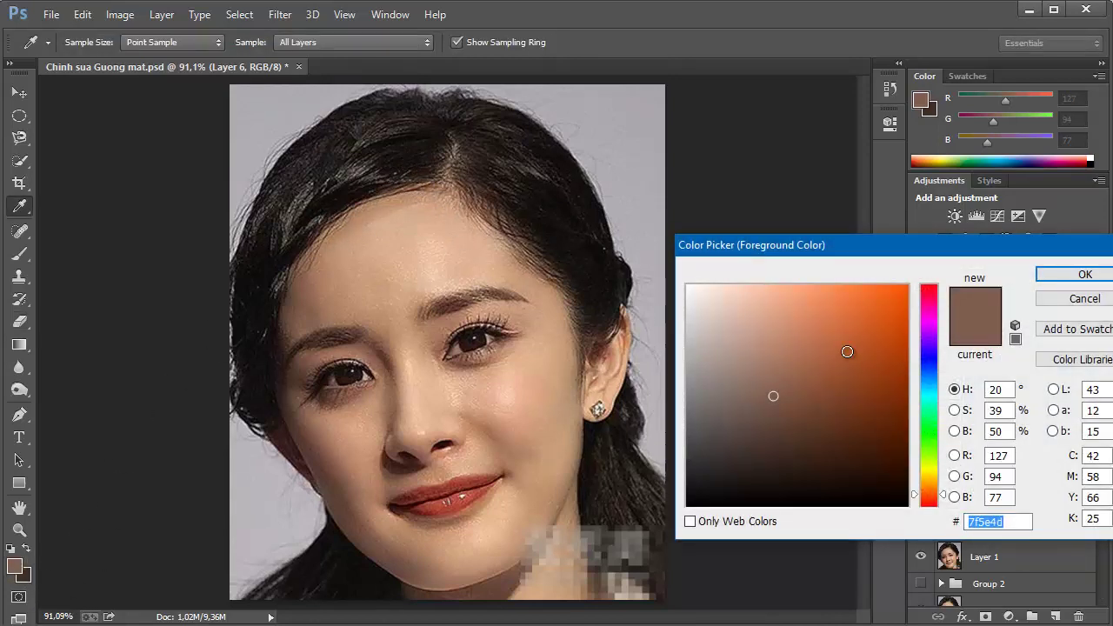
pyautogui.click(928, 482)
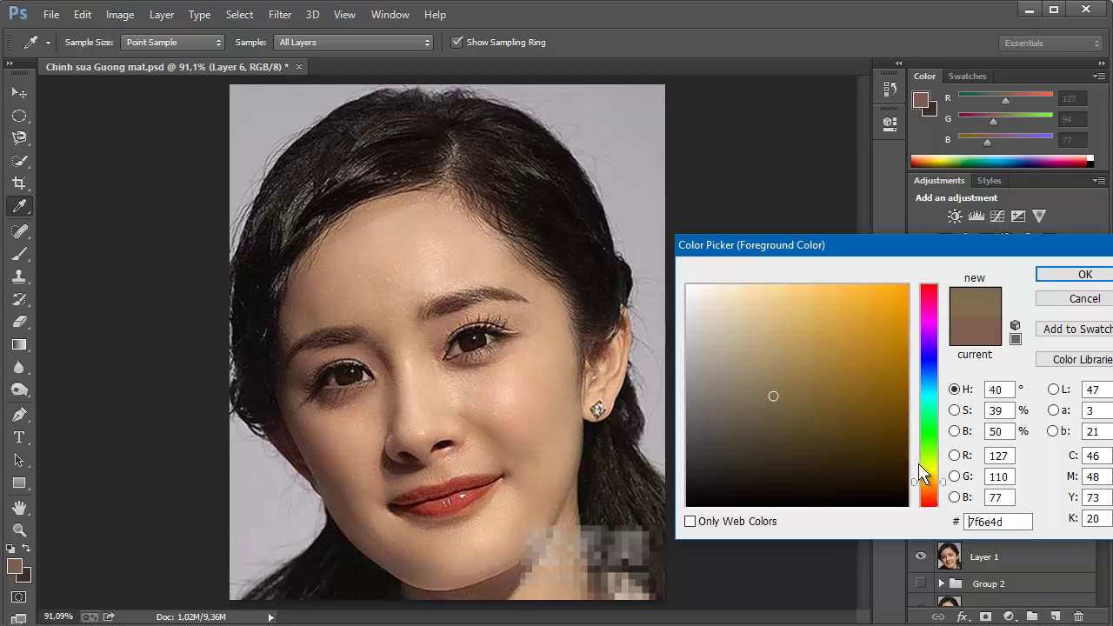
pyautogui.moveTo(927, 480); pyautogui.dragTo(928, 482)
pyautogui.click(863, 352)
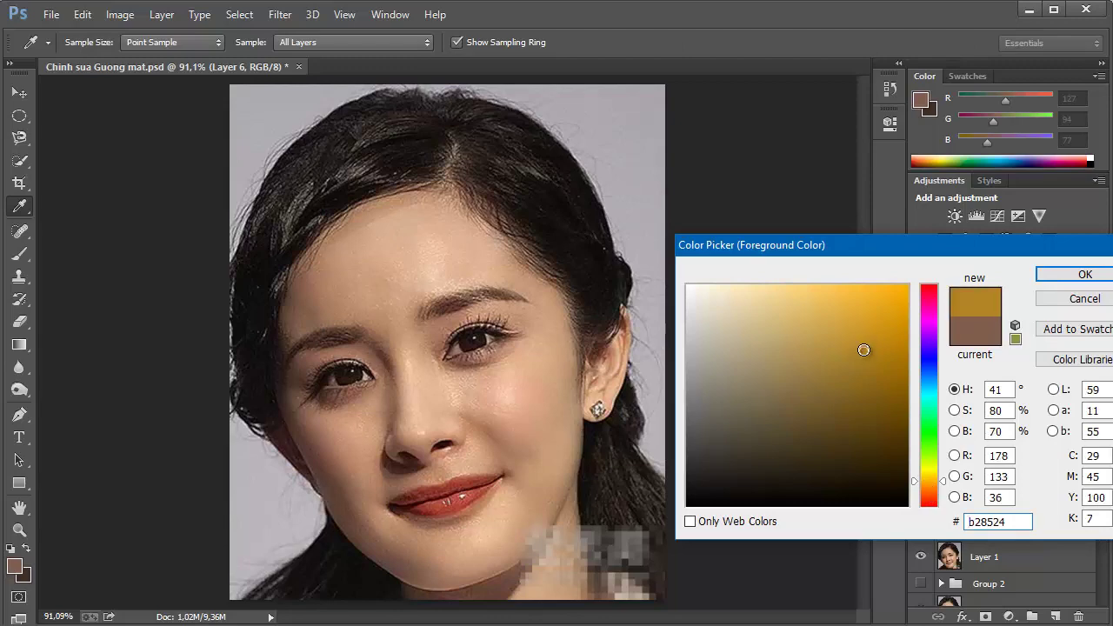
pyautogui.click(881, 324)
pyautogui.click(1057, 273)
pyautogui.press('e')
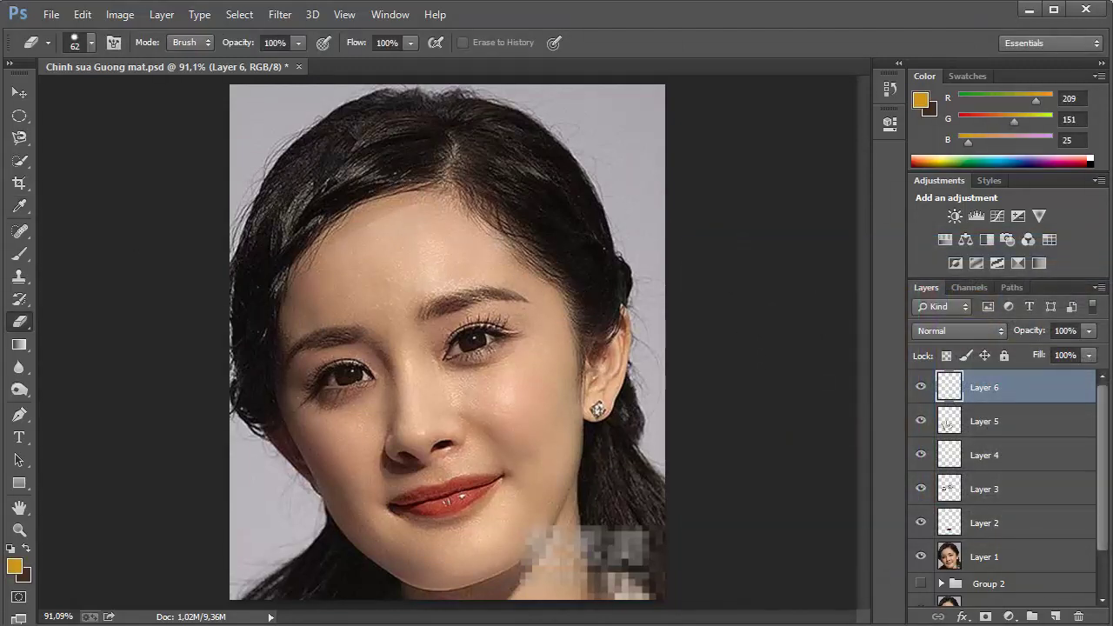
# With a 75 px soft brush, paint gold over the upper hair on both sides
pyautogui.click(25, 255)
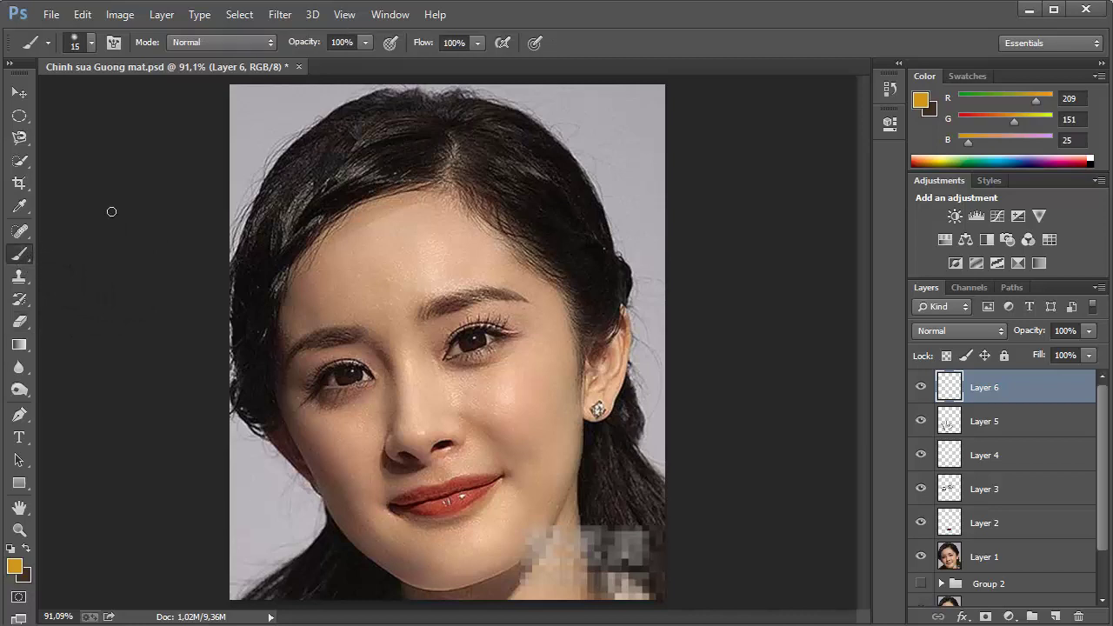
pyautogui.rightClick(414, 159)
pyautogui.moveTo(519, 199); pyautogui.dragTo(542, 199)
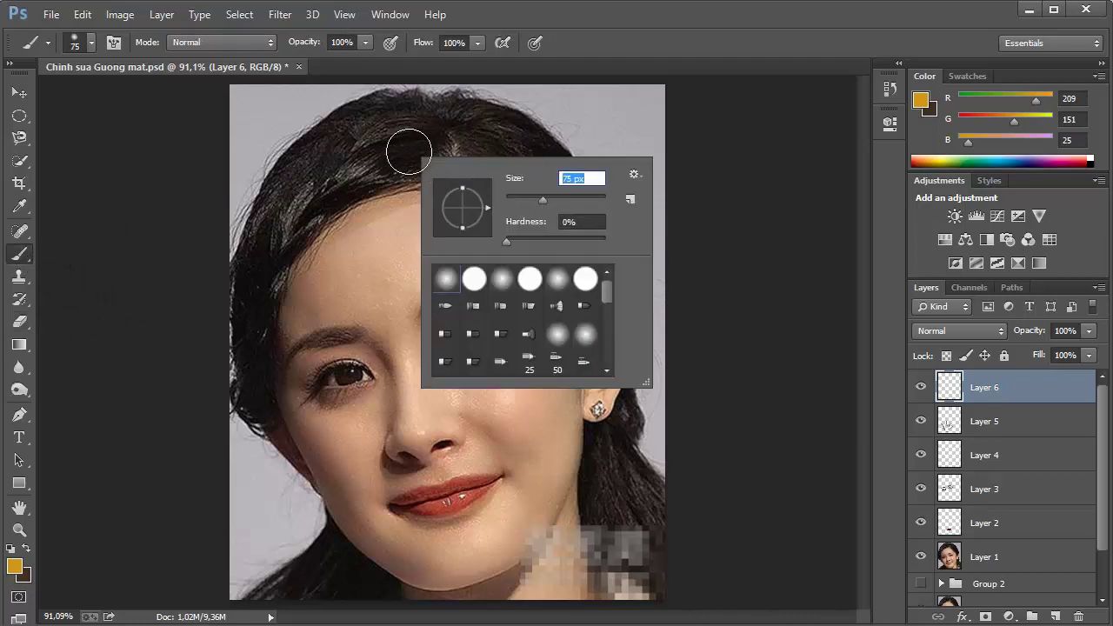
pyautogui.press('Return')
pyautogui.moveTo(424, 146)
pyautogui.mouseDown()
pyautogui.moveTo(301, 201)
pyautogui.moveTo(422, 116)
pyautogui.moveTo(373, 112)
pyautogui.moveTo(293, 179)
pyautogui.moveTo(261, 241)
pyautogui.moveTo(293, 218)
pyautogui.moveTo(252, 290)
pyautogui.moveTo(251, 409)
pyautogui.mouseUp()
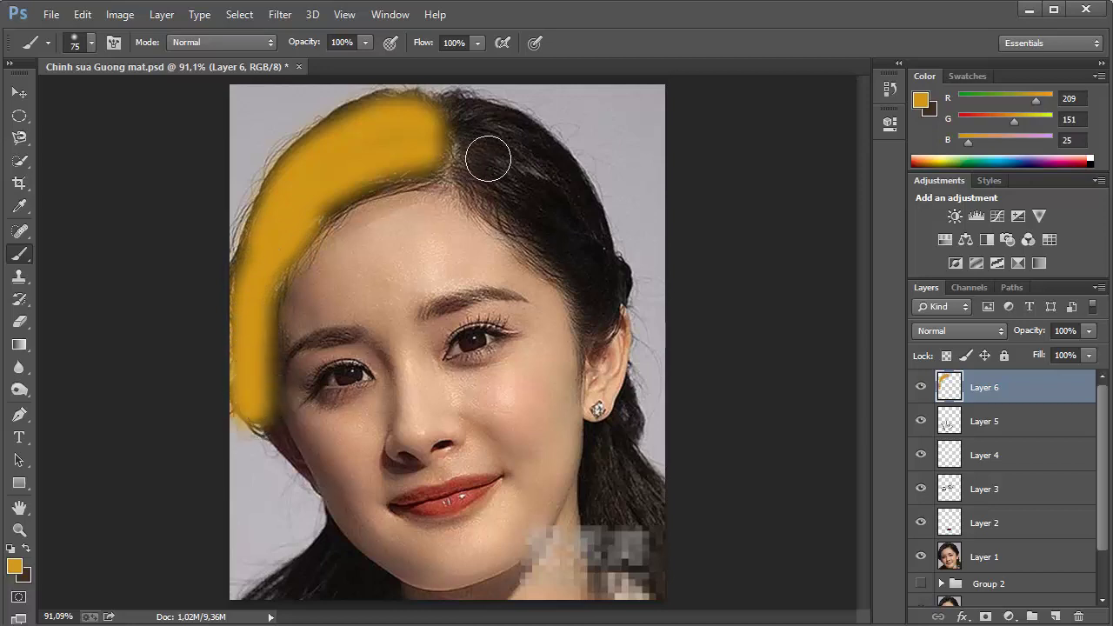
pyautogui.moveTo(457, 152); pyautogui.dragTo(561, 206)
pyautogui.moveTo(489, 179)
pyautogui.mouseDown()
pyautogui.moveTo(581, 251)
pyautogui.moveTo(580, 287)
pyautogui.moveTo(609, 321)
pyautogui.mouseUp()
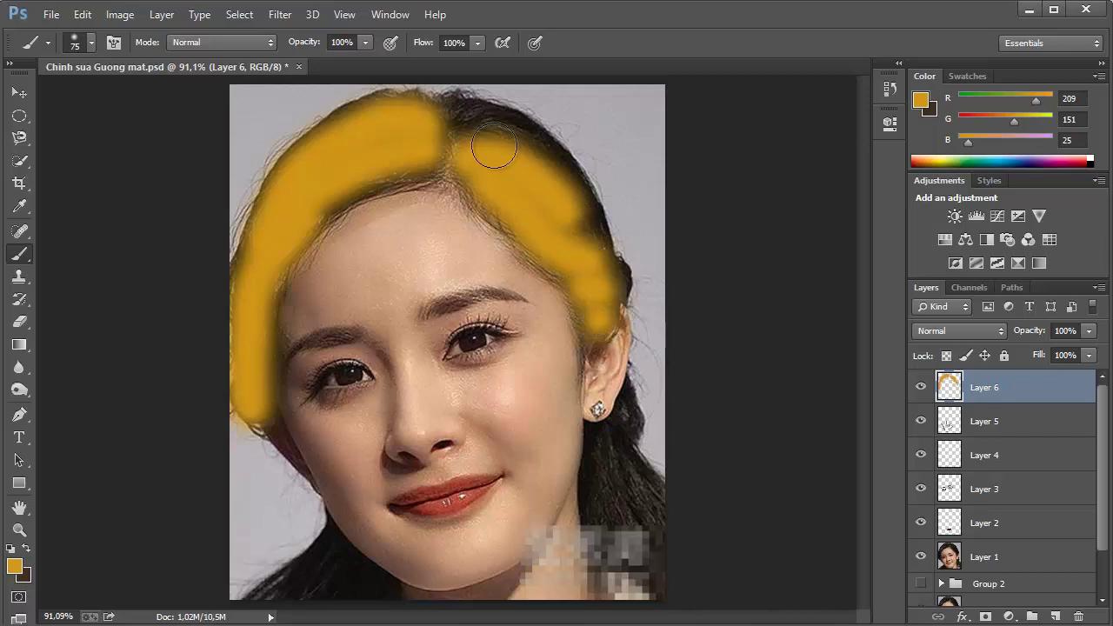
pyautogui.moveTo(489, 145)
pyautogui.mouseDown()
pyautogui.moveTo(495, 126)
pyautogui.moveTo(539, 157)
pyautogui.mouseUp()
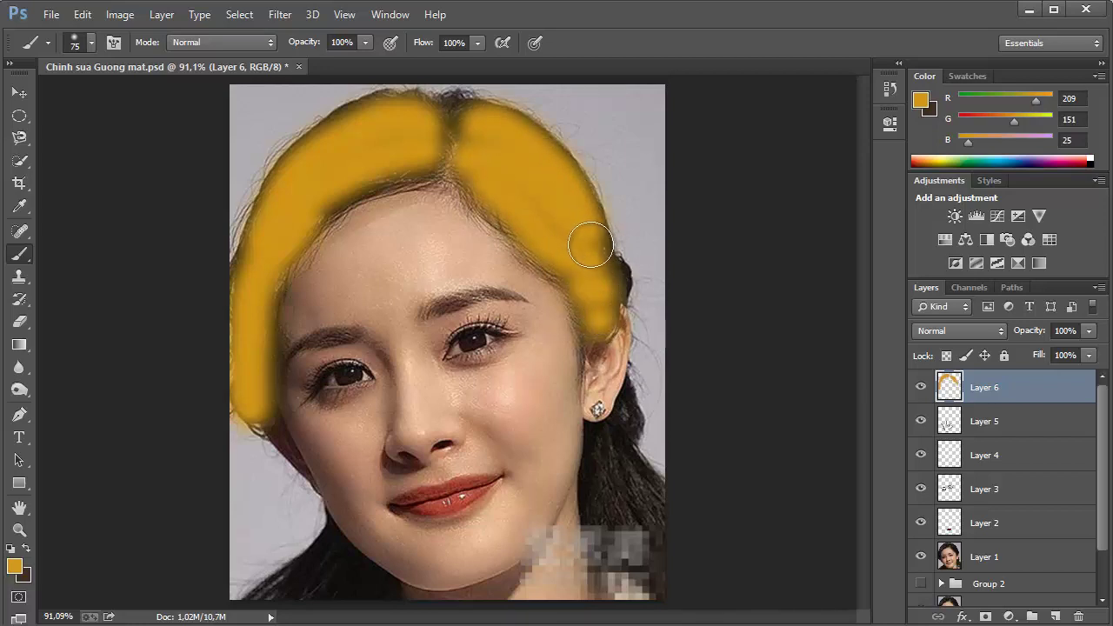
pyautogui.moveTo(571, 195); pyautogui.dragTo(612, 276)
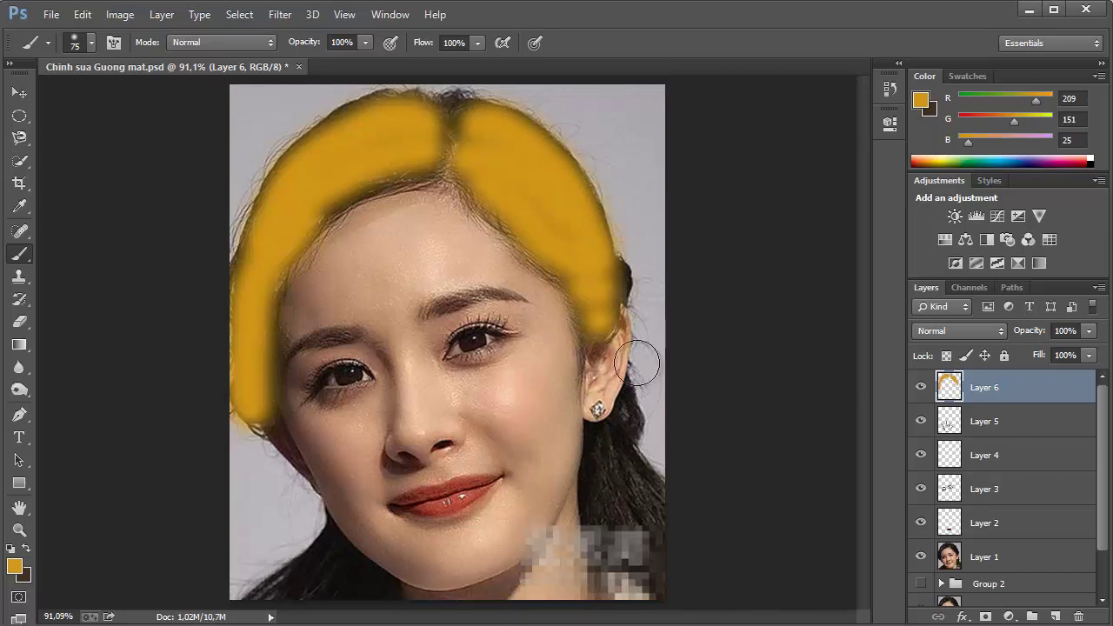
# With a 45 px brush, paint yellow over the lower strands beside the earring and lower left
pyautogui.rightClick(619, 447)
pyautogui.click(735, 445)
pyautogui.moveTo(598, 426); pyautogui.dragTo(605, 515)
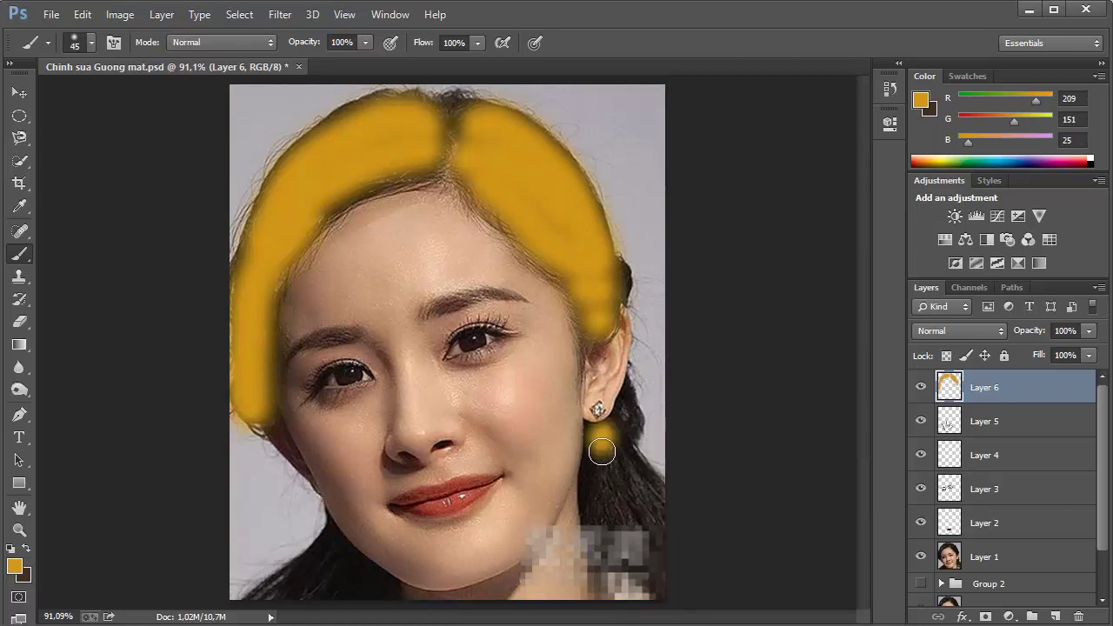
pyautogui.moveTo(606, 427); pyautogui.dragTo(648, 509)
pyautogui.moveTo(631, 395); pyautogui.dragTo(622, 452)
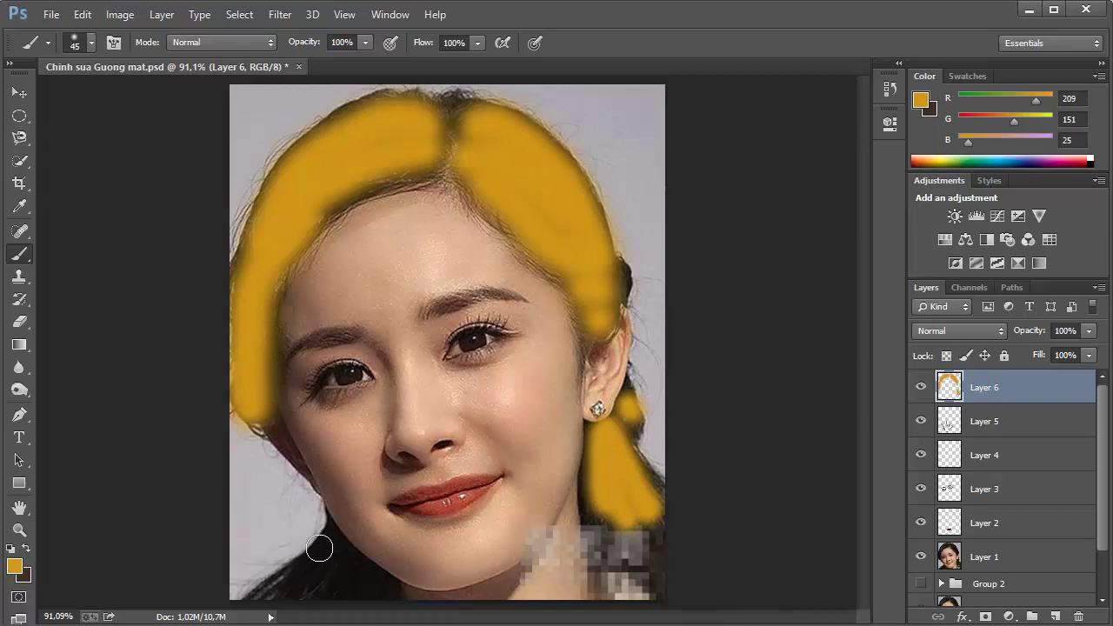
pyautogui.moveTo(325, 551)
pyautogui.mouseDown()
pyautogui.moveTo(348, 591)
pyautogui.moveTo(279, 589)
pyautogui.moveTo(357, 581)
pyautogui.moveTo(330, 557)
pyautogui.moveTo(313, 578)
pyautogui.mouseUp()
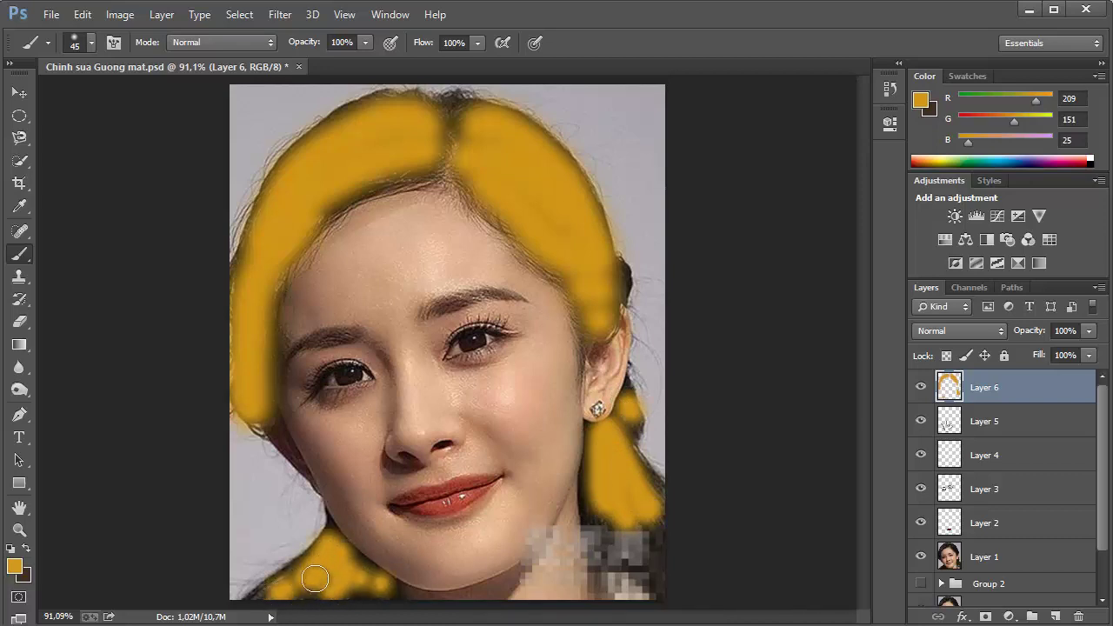
# Set Layer 6 to Soft Light and lower its opacity from 30% to 20%
pyautogui.click(996, 330)
pyautogui.click(961, 228)
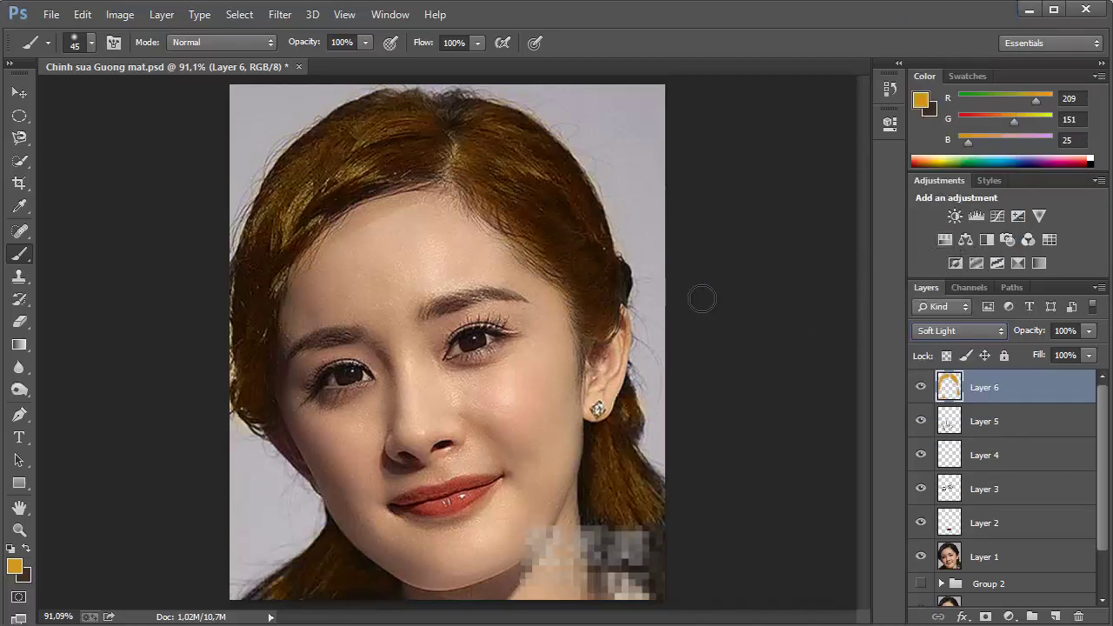
pyautogui.moveTo(1009, 336); pyautogui.dragTo(963, 336)
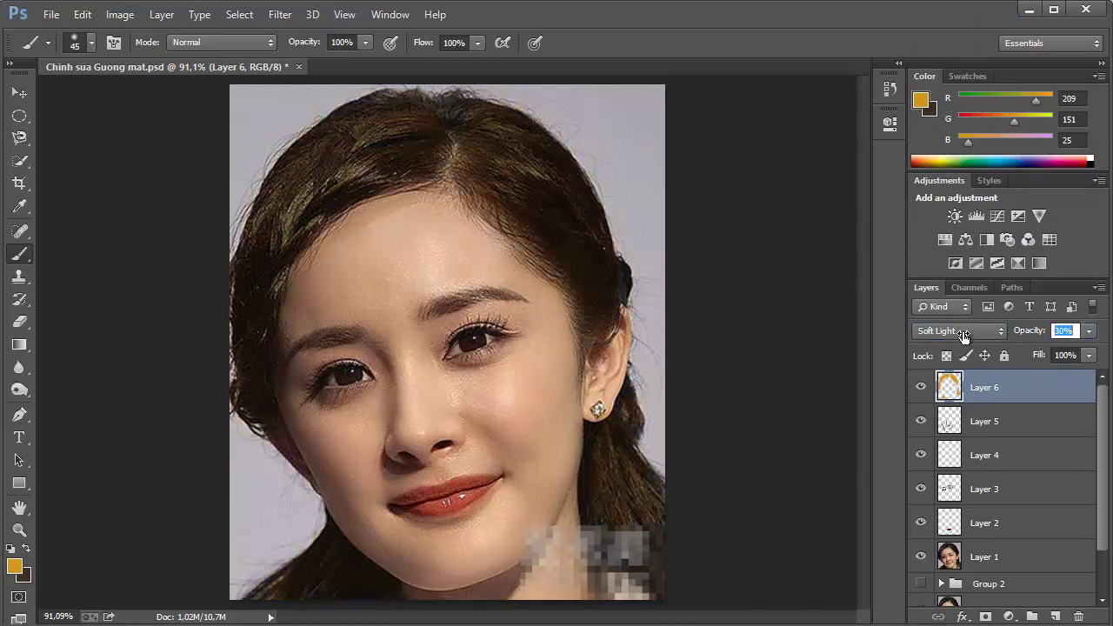
pyautogui.press('Return')
pyautogui.moveTo(1027, 331); pyautogui.dragTo(1010, 333)
# Toggle the hair tint layer on and off to compare, leaving it visible
pyautogui.click(920, 387)
pyautogui.click(920, 387)
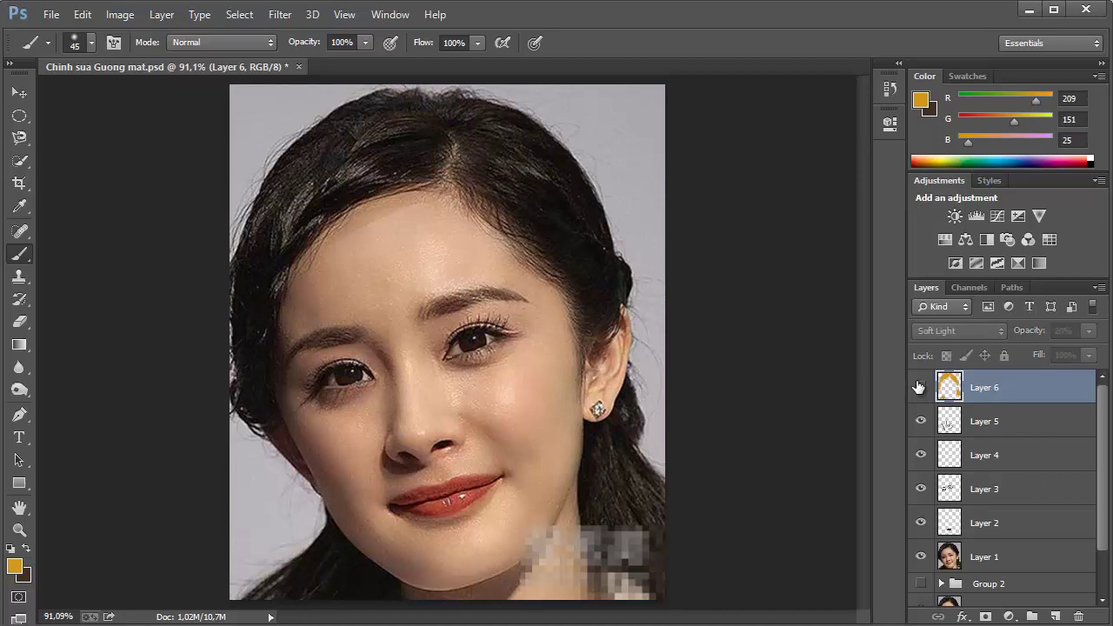
pyautogui.click(919, 387)
pyautogui.click(919, 387)
pyautogui.click(919, 387)
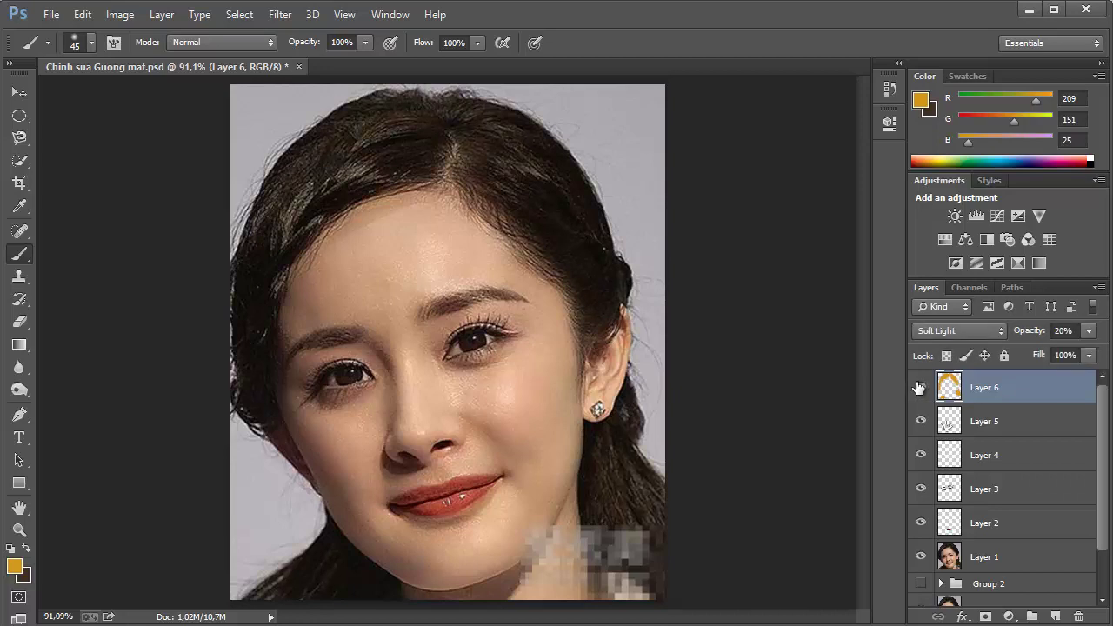
pyautogui.click(919, 387)
pyautogui.click(920, 387)
# Stamp all visible layers into a merged Layer 7, then select Layers 6 through 1
pyautogui.keyDown('shift'); pyautogui.click(1006, 557); pyautogui.keyUp('shift')
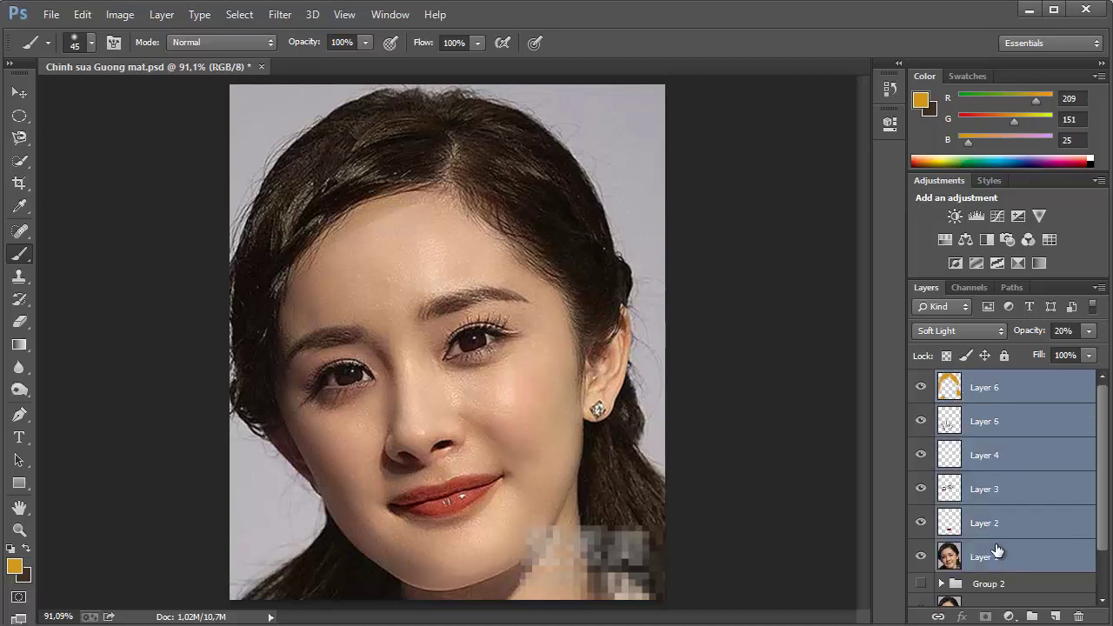
pyautogui.click(1011, 393)
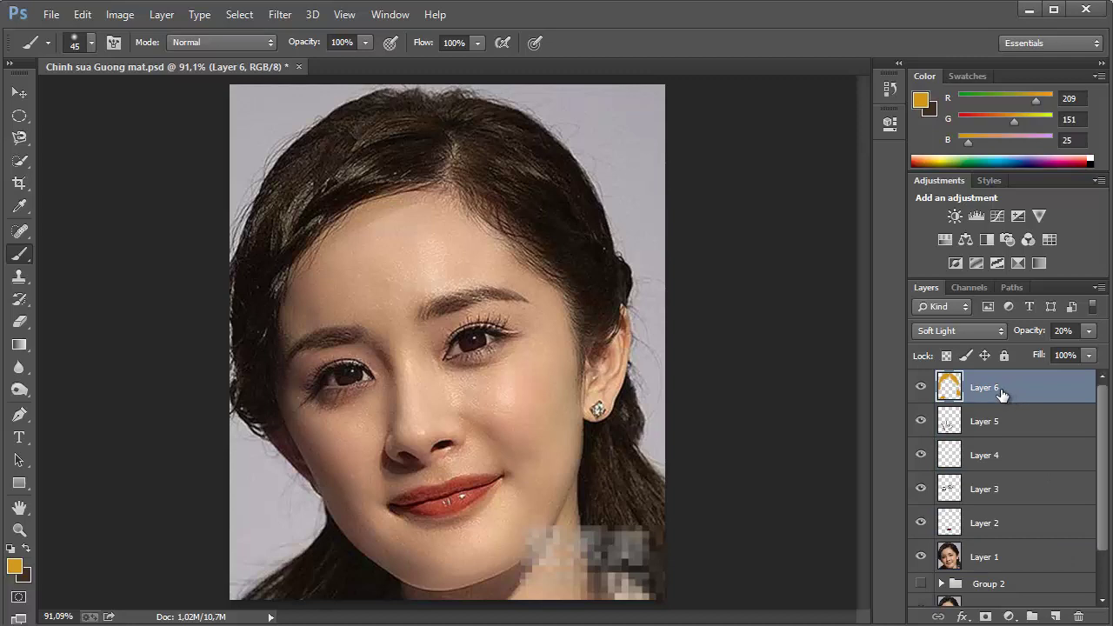
pyautogui.hotkey('ctrl', 'shift', 'alt', 'e')
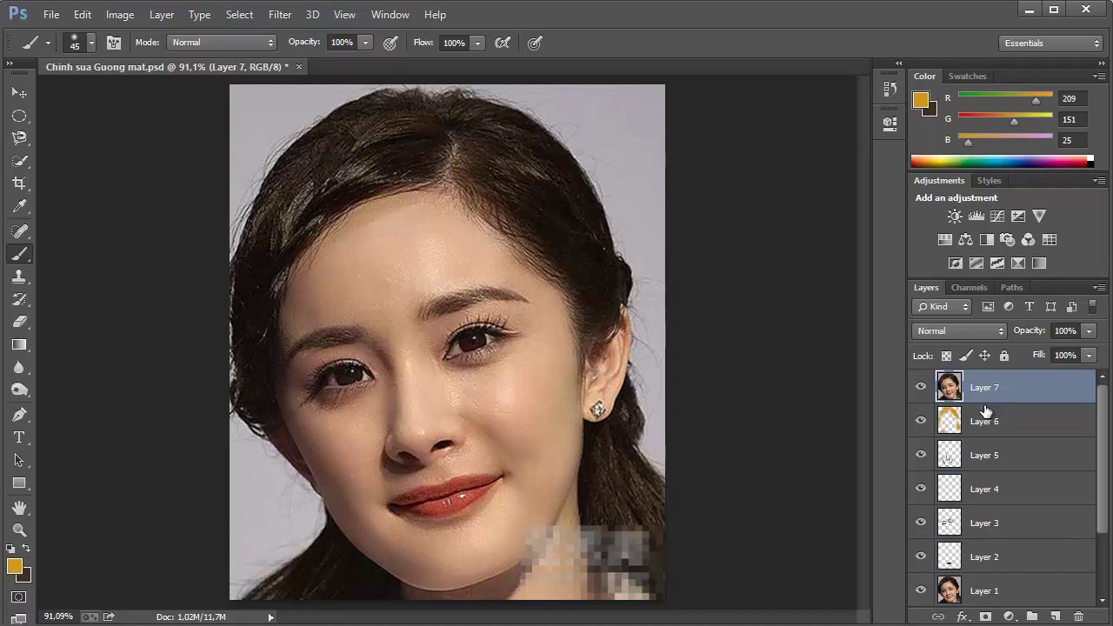
pyautogui.keyDown('shift'); pyautogui.click(984, 426); pyautogui.keyUp('shift')
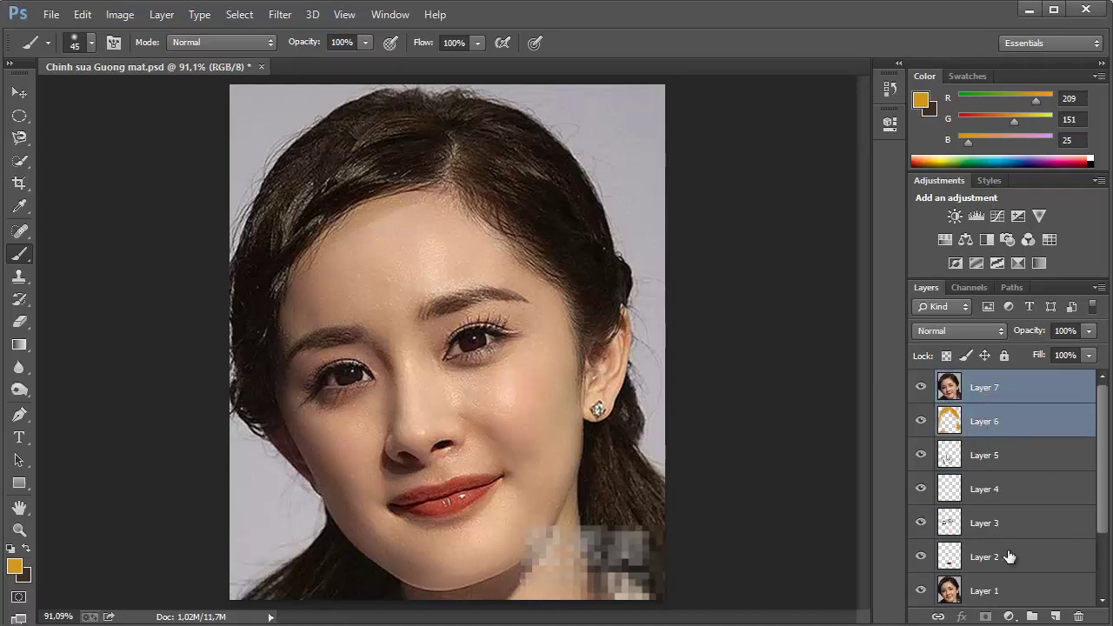
pyautogui.click(1037, 430)
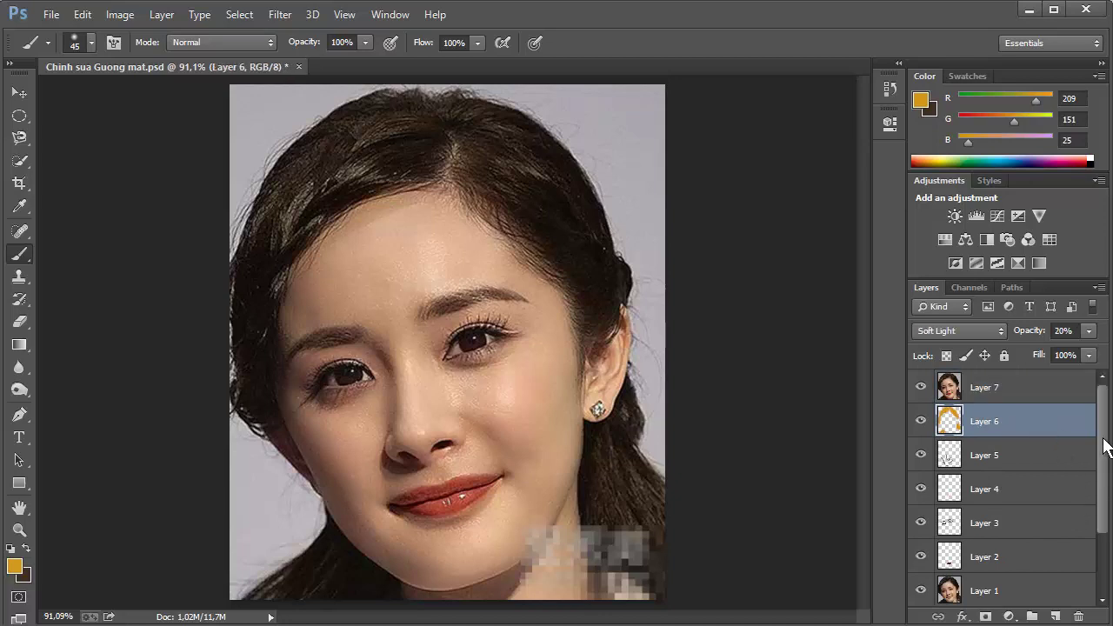
pyautogui.moveTo(1102, 442); pyautogui.dragTo(1108, 496)
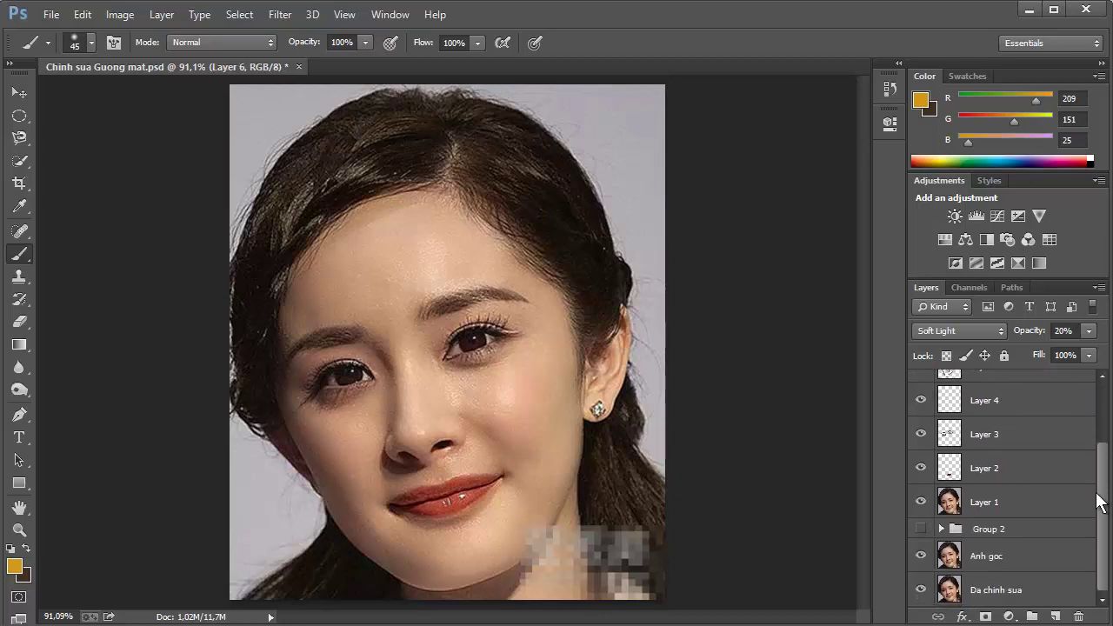
pyautogui.keyDown('shift'); pyautogui.click(1018, 504); pyautogui.keyUp('shift')
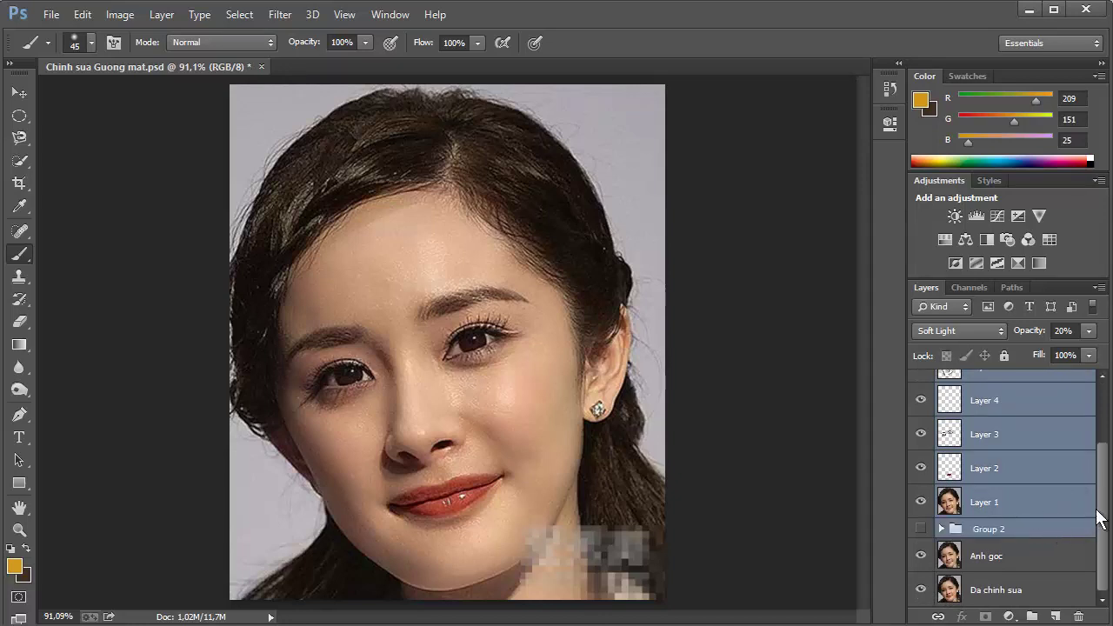
pyautogui.moveTo(1108, 497); pyautogui.dragTo(1106, 418)
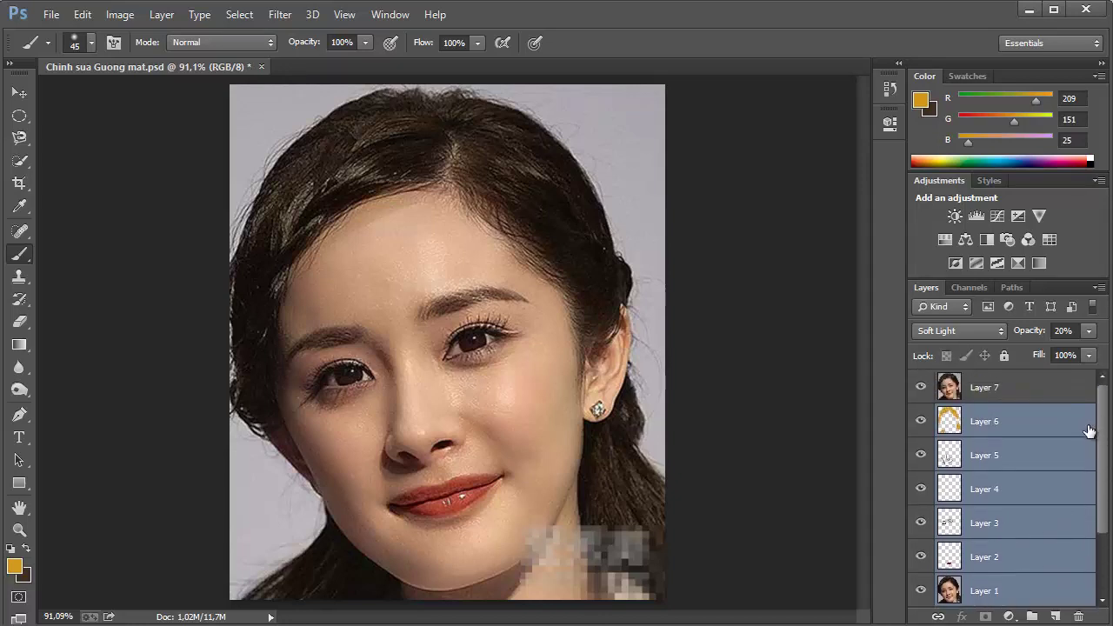
# Group Layers 1–6 into a hidden Group 3, compare with Layer 7, and select Layer 7
pyautogui.hotkey('ctrl', 'g')
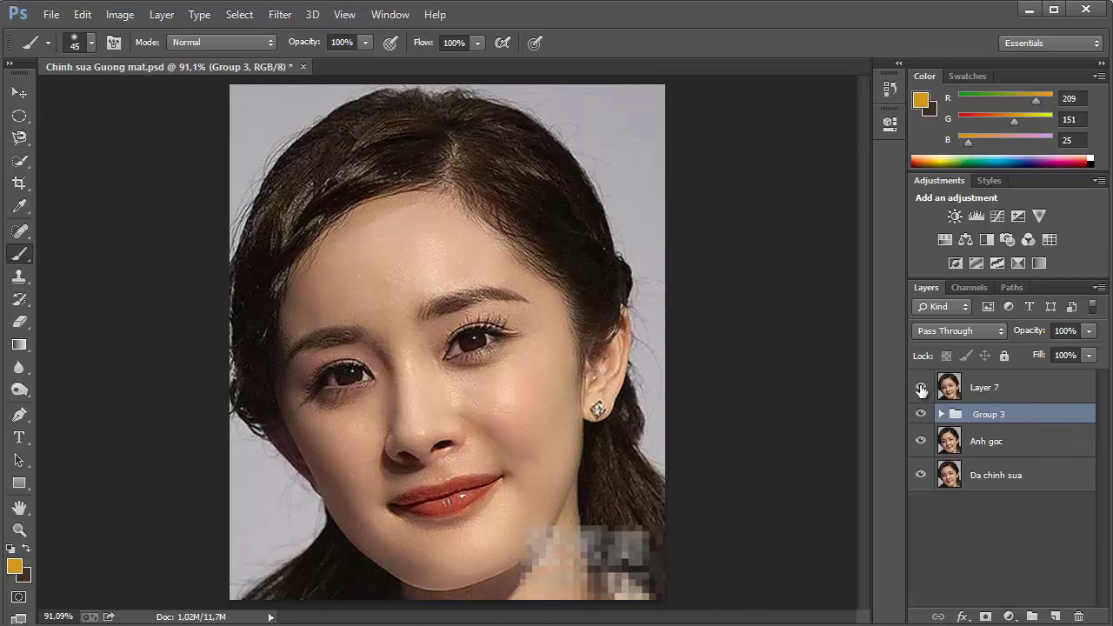
pyautogui.click(921, 389)
pyautogui.click(921, 416)
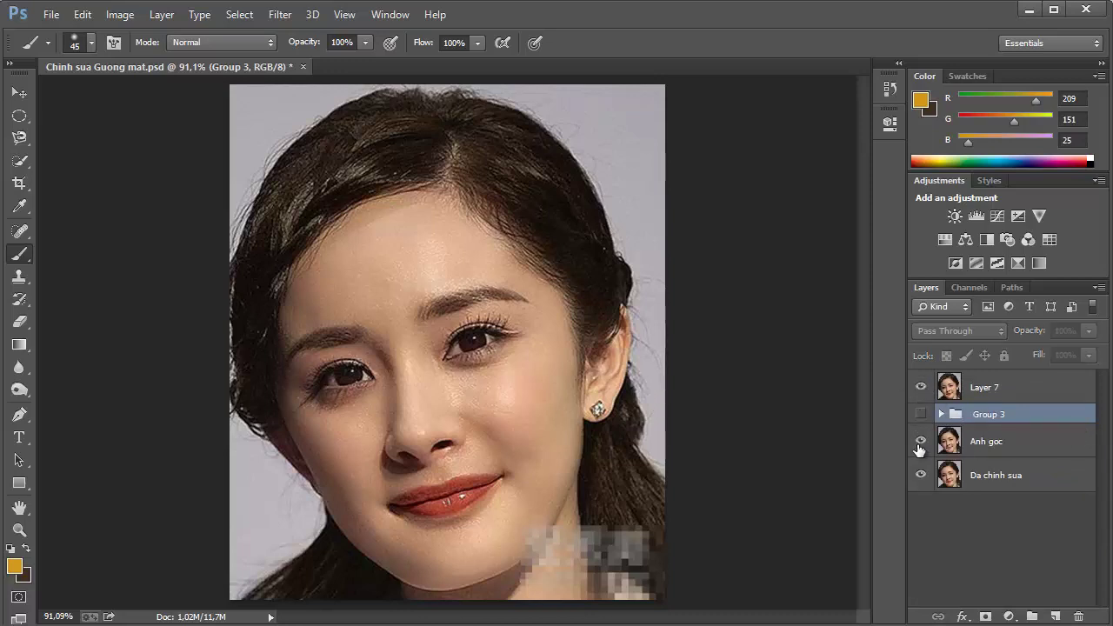
pyautogui.click(920, 387)
pyautogui.click(920, 388)
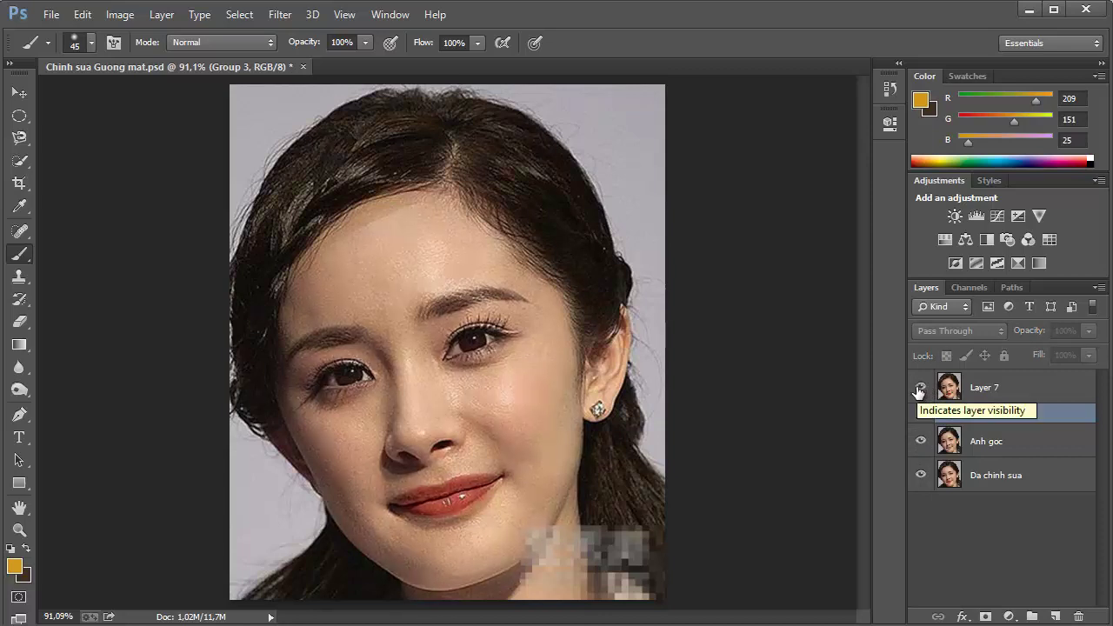
pyautogui.click(920, 388)
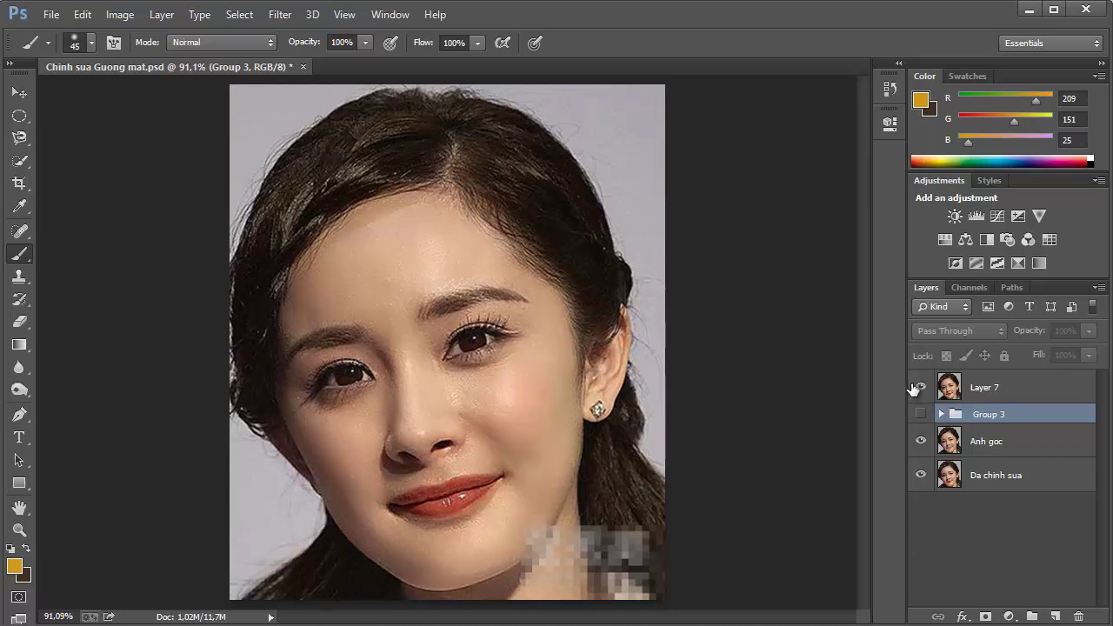
pyautogui.click(1014, 392)
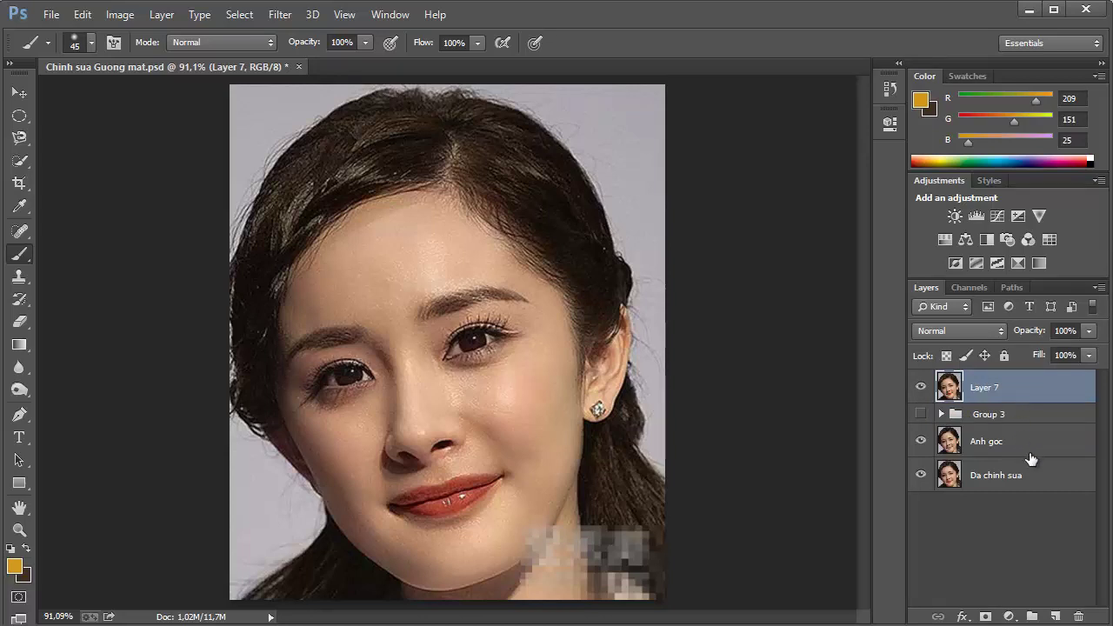
# Add a new layer above Layer 7 and set the painting colour to white (fff)
pyautogui.click(1055, 616)
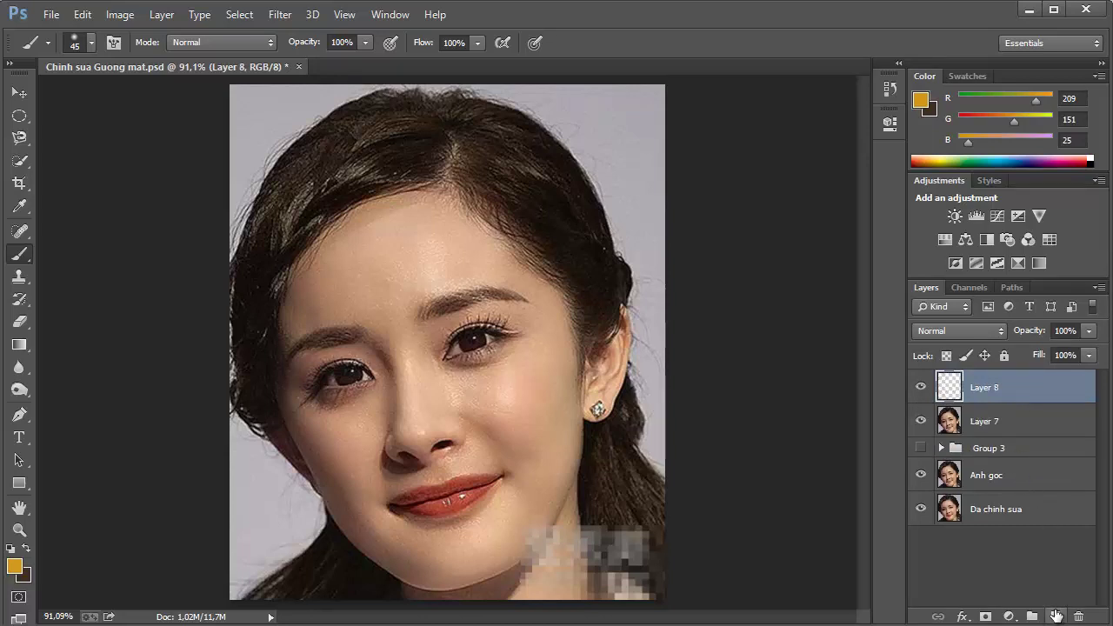
pyautogui.click(15, 566)
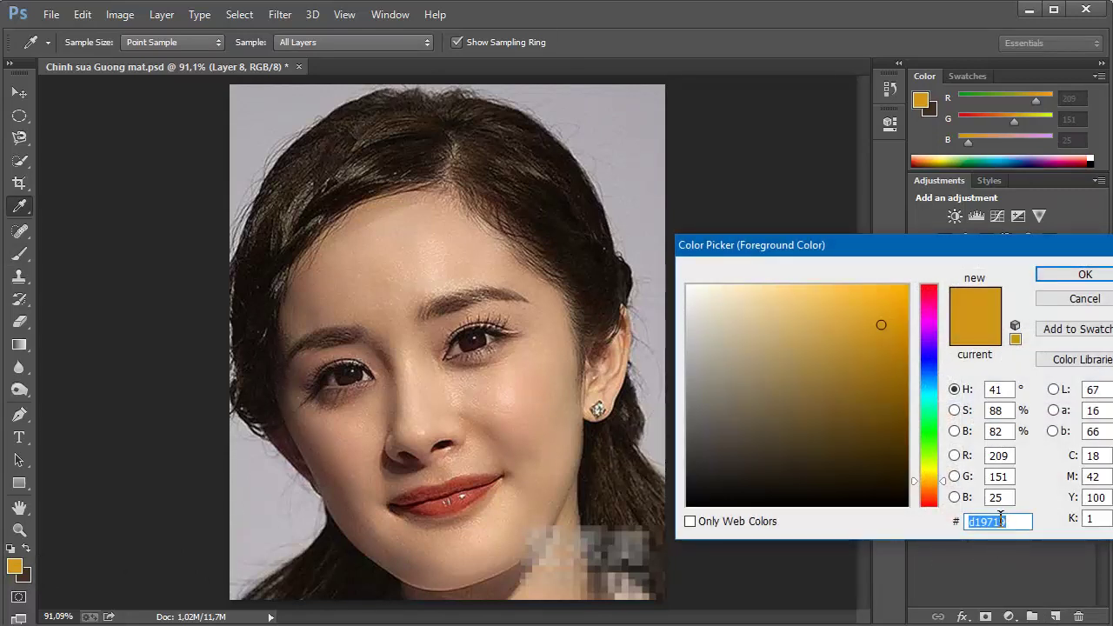
pyautogui.write('fff')
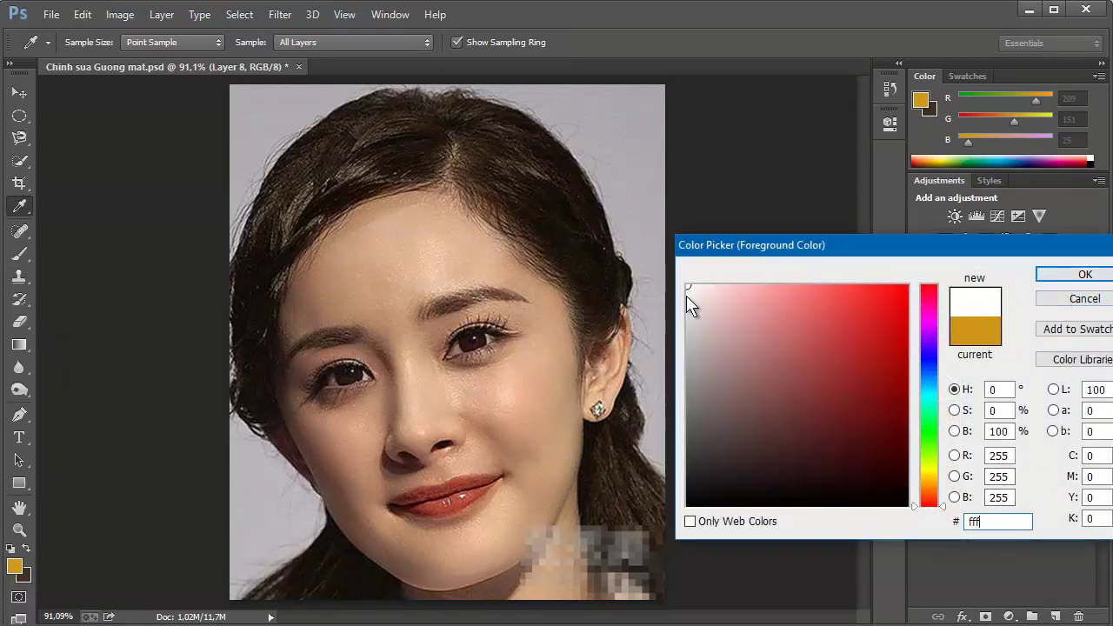
pyautogui.click(1049, 273)
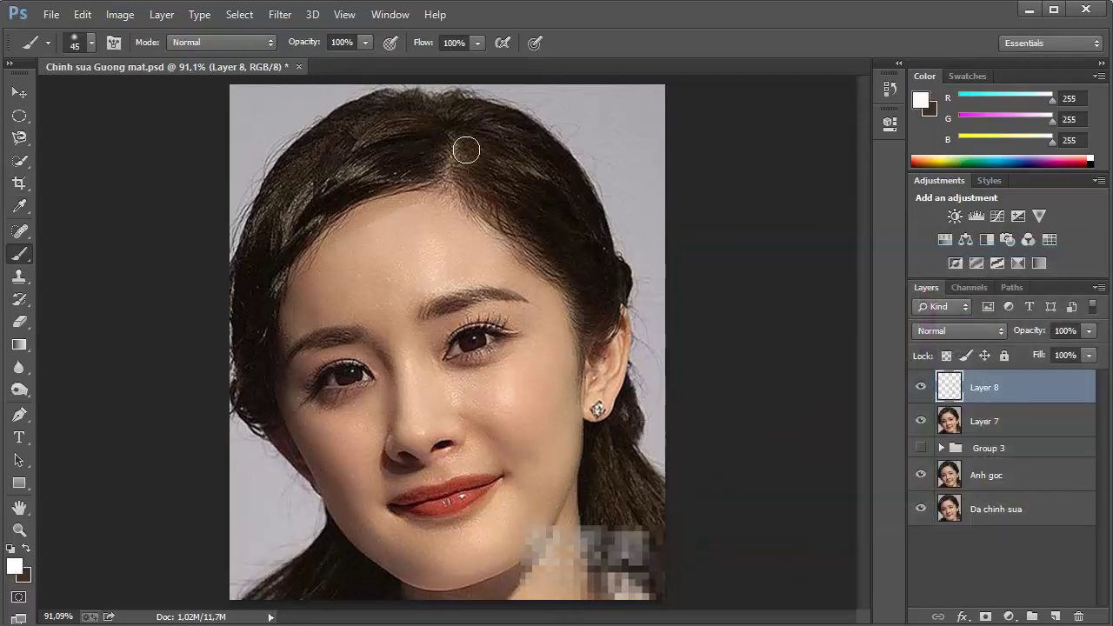
# Paint white highlight strokes along the top, left, right and lower hair strands
pyautogui.moveTo(412, 127)
pyautogui.mouseDown()
pyautogui.moveTo(355, 153)
pyautogui.moveTo(293, 219)
pyautogui.moveTo(254, 230)
pyautogui.mouseUp()
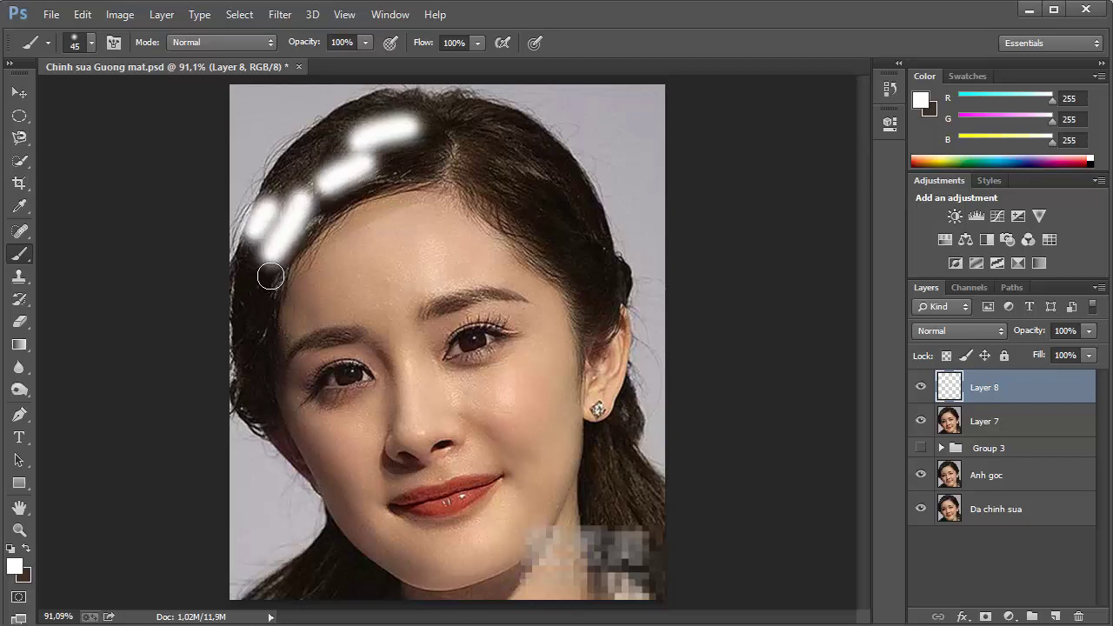
pyautogui.moveTo(268, 273); pyautogui.dragTo(259, 335)
pyautogui.moveTo(256, 386); pyautogui.dragTo(261, 407)
pyautogui.moveTo(481, 164)
pyautogui.mouseDown()
pyautogui.moveTo(561, 187)
pyautogui.moveTo(595, 268)
pyautogui.mouseUp()
pyautogui.moveTo(493, 126); pyautogui.dragTo(546, 141)
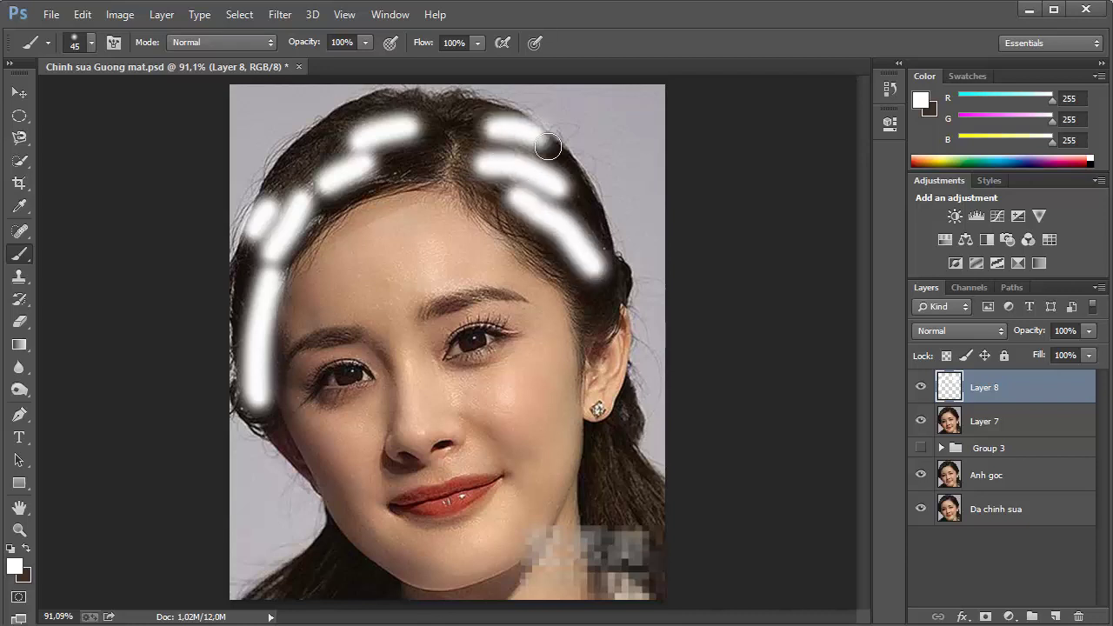
pyautogui.moveTo(611, 448); pyautogui.dragTo(643, 517)
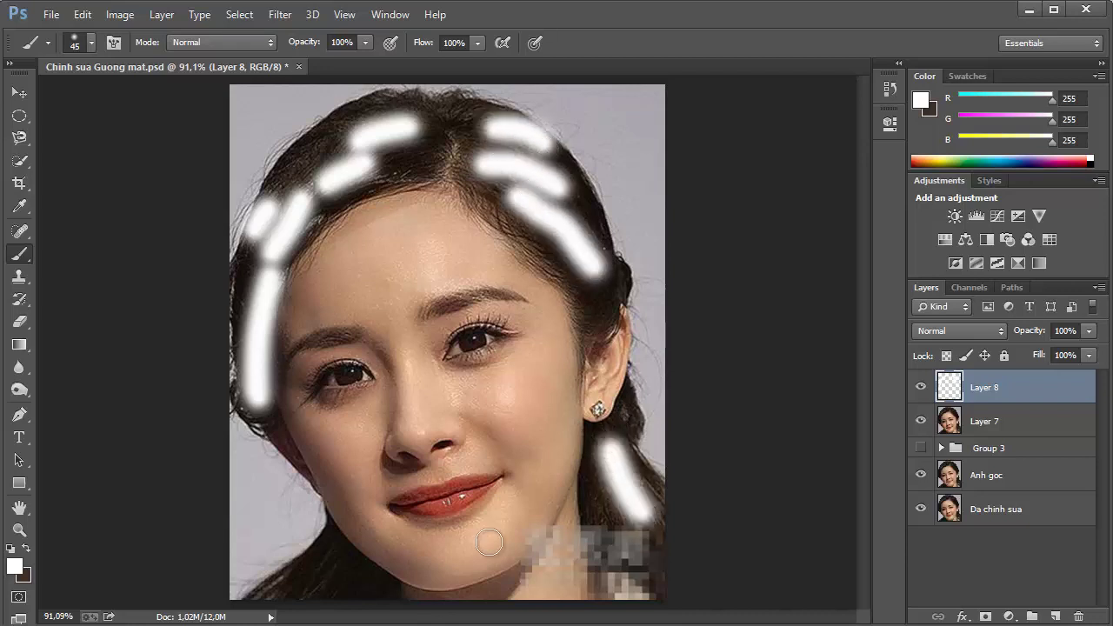
pyautogui.click(628, 411)
pyautogui.click(606, 297)
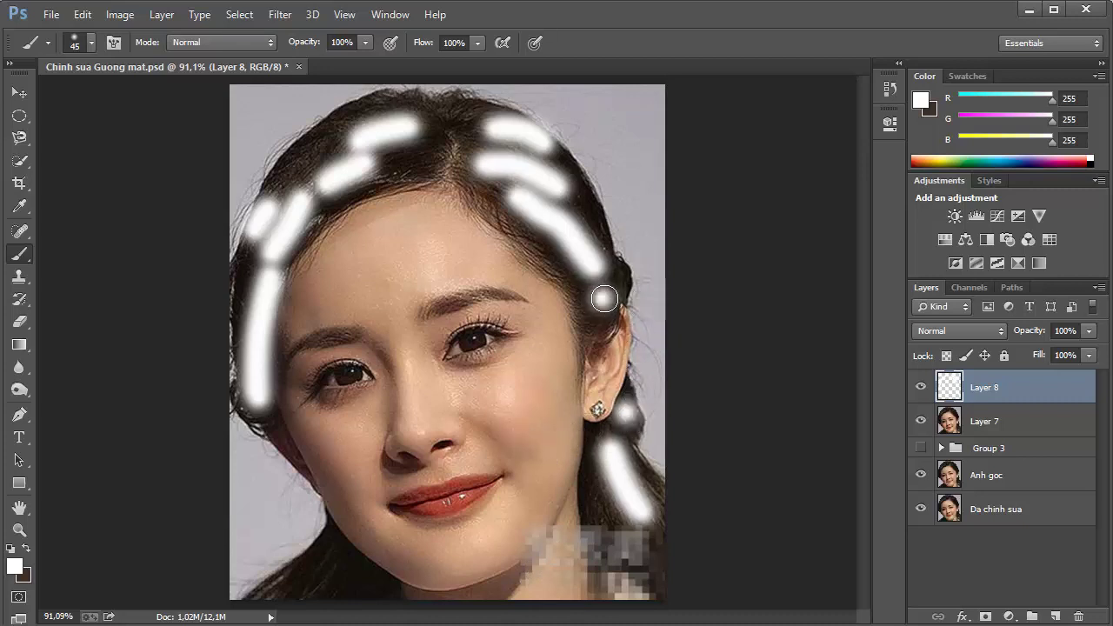
pyautogui.click(311, 150)
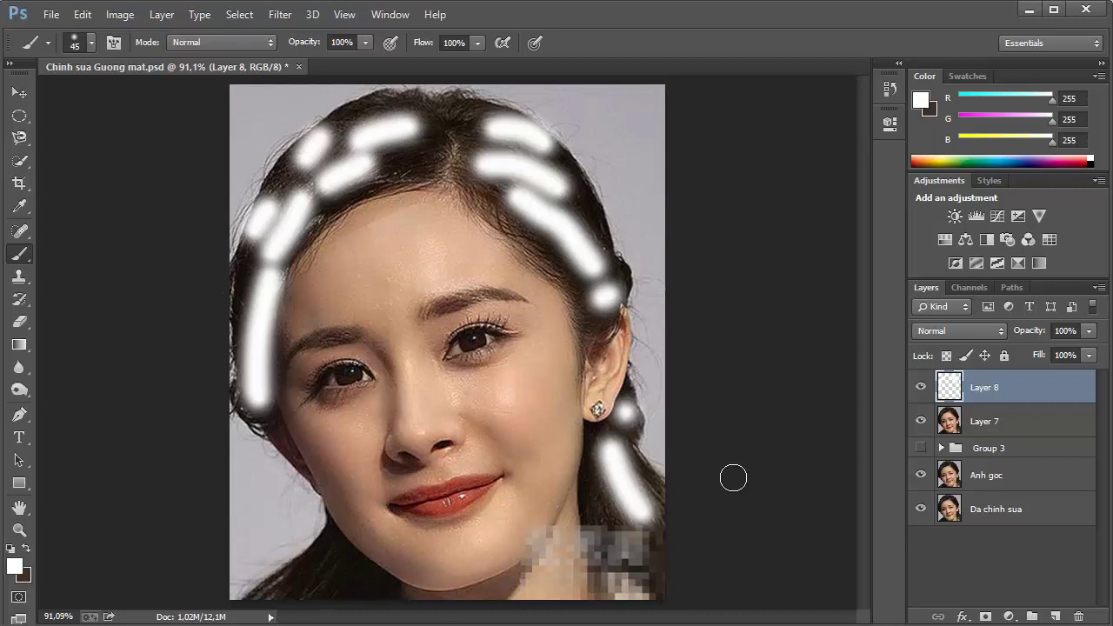
pyautogui.click(986, 332)
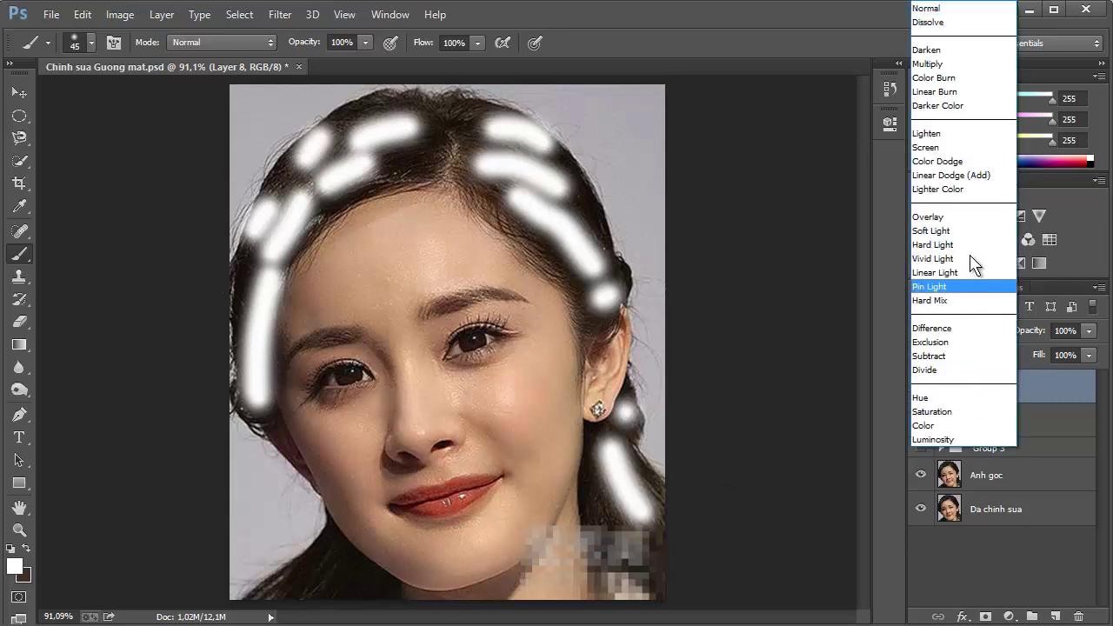
# Set Layer 8's white strokes to Soft Light at 6% opacity, toggling to compare
pyautogui.click(932, 230)
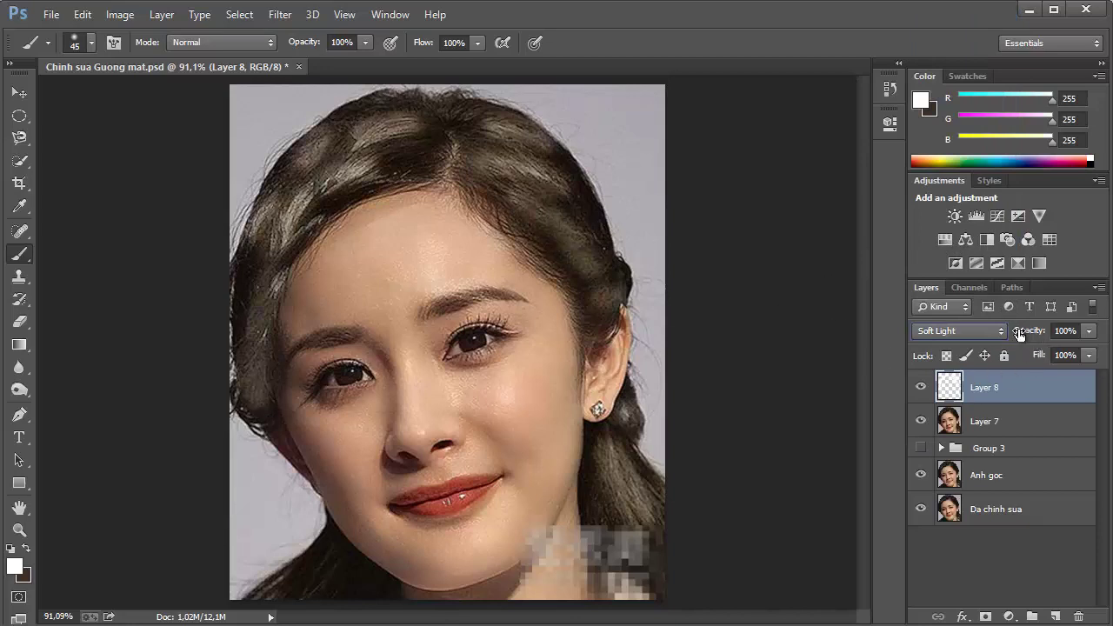
pyautogui.moveTo(1024, 331); pyautogui.dragTo(958, 333)
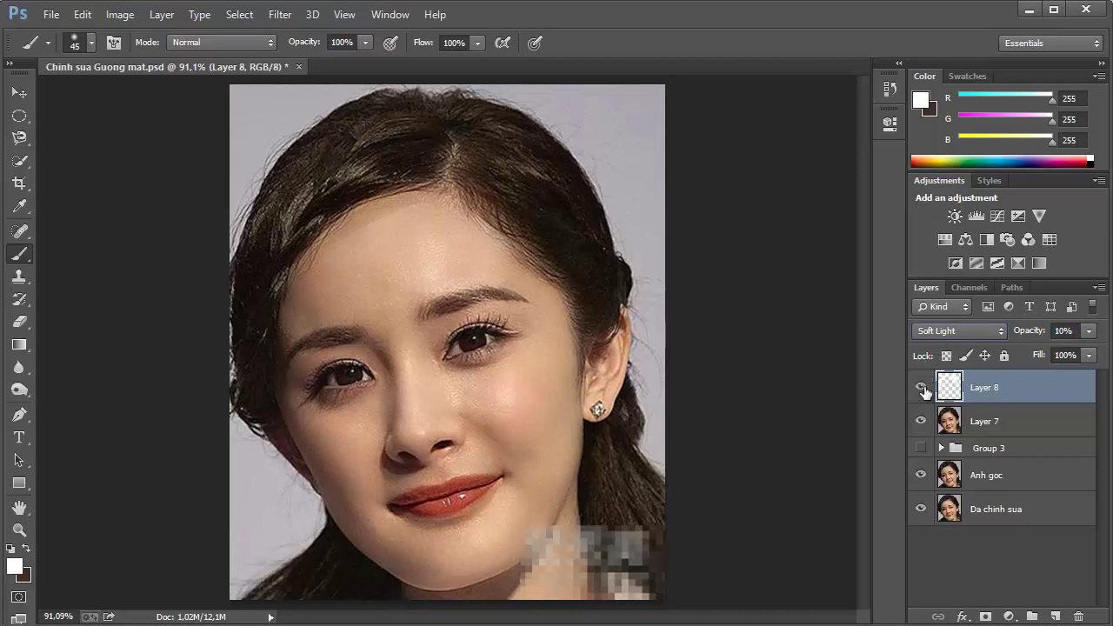
pyautogui.click(920, 387)
pyautogui.click(920, 387)
pyautogui.click(920, 386)
pyautogui.click(920, 387)
pyautogui.moveTo(1036, 335); pyautogui.dragTo(1034, 338)
pyautogui.click(920, 388)
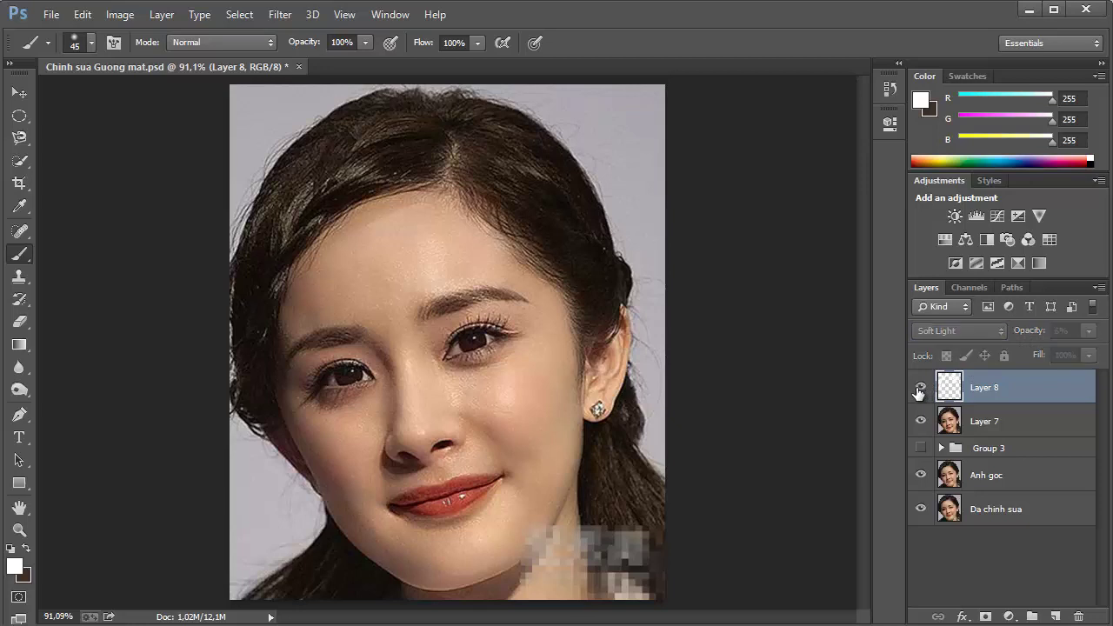
pyautogui.click(920, 389)
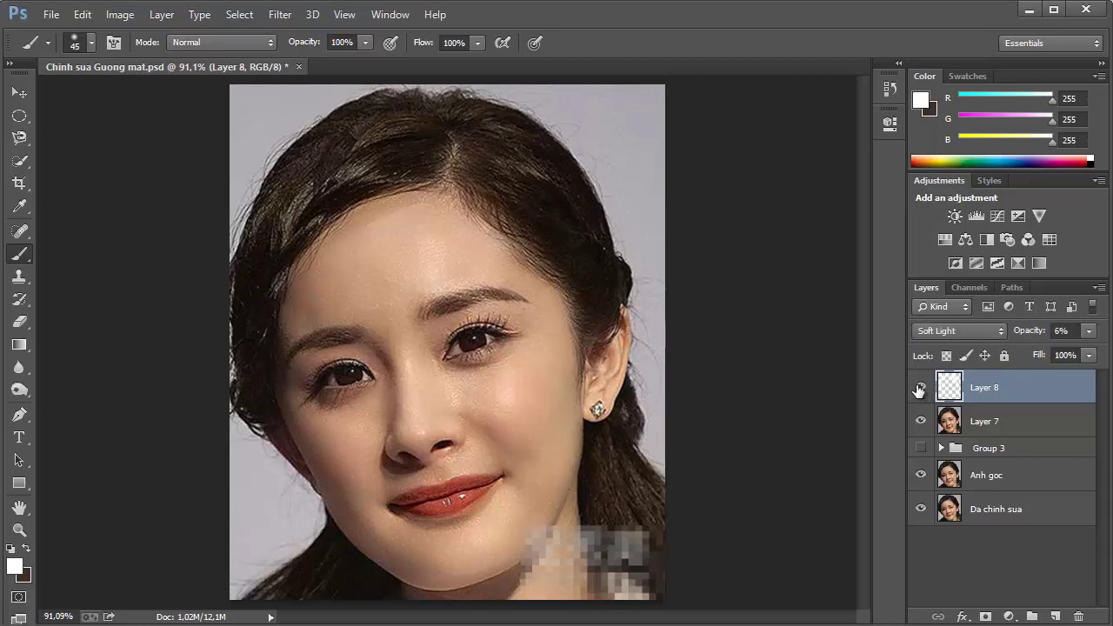
pyautogui.keyDown('shift'); pyautogui.click(1009, 425); pyautogui.keyUp('shift')
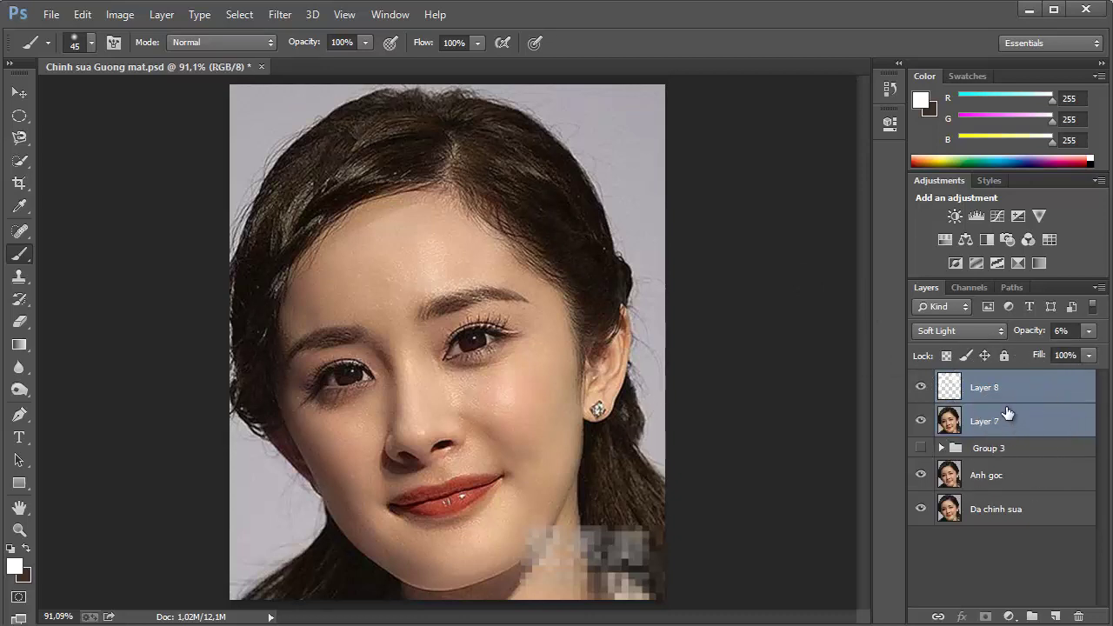
# Stamp all visible retouching into a new merged Layer 9 at the top of the stack
pyautogui.click(1007, 393)
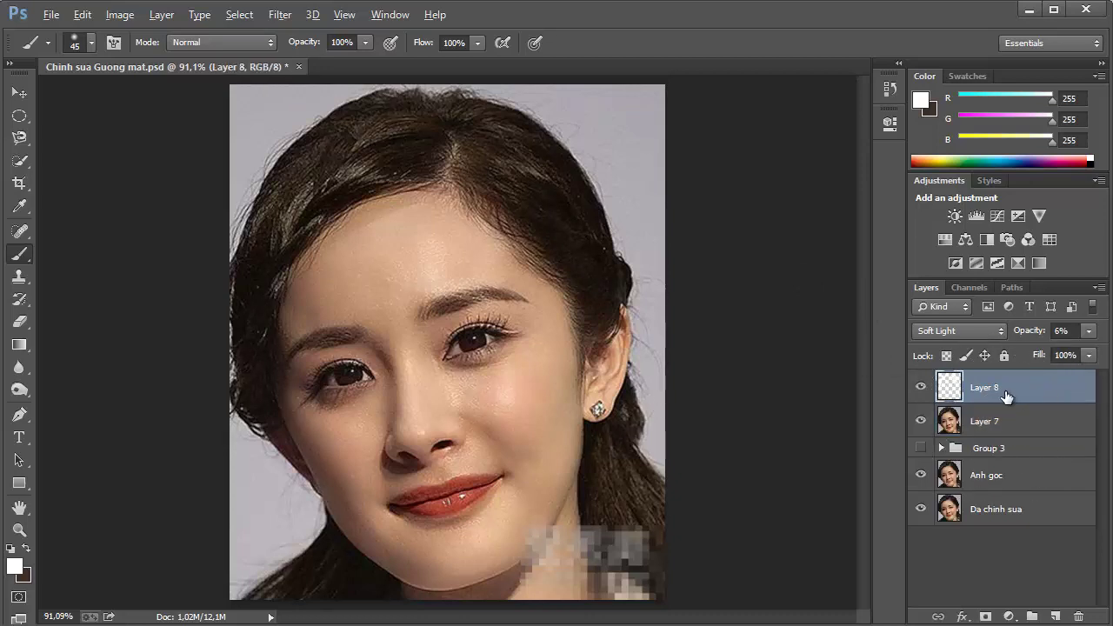
pyautogui.hotkey('ctrl', 'alt', 'shift', 'e')
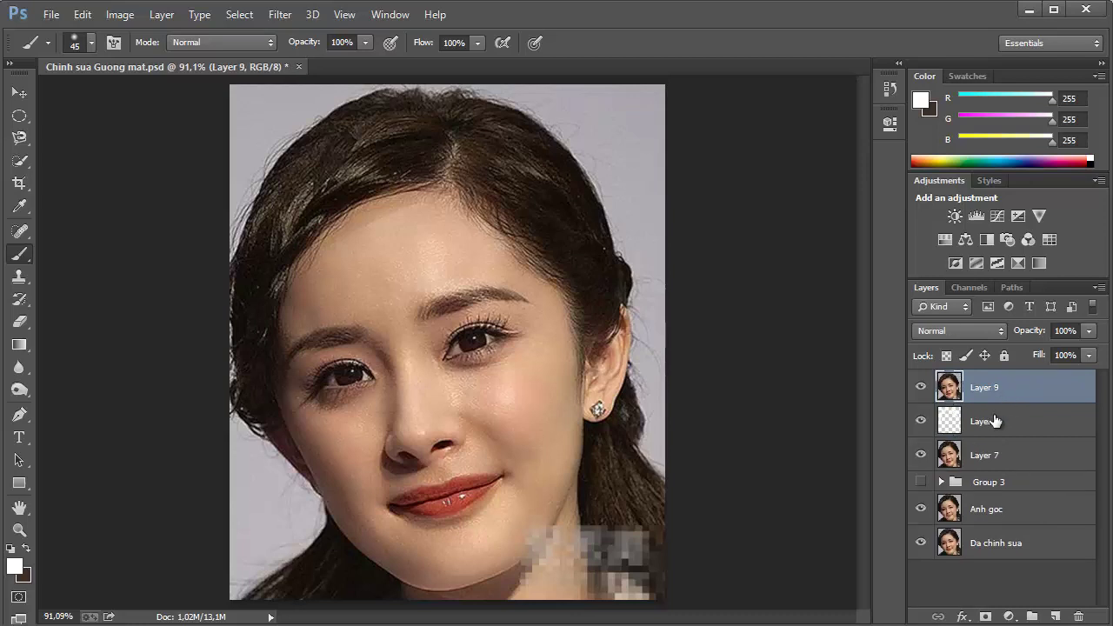
pyautogui.keyDown('ctrl'); pyautogui.click(996, 421); pyautogui.keyUp('ctrl')
pyautogui.keyDown('ctrl'); pyautogui.click(996, 466); pyautogui.keyUp('ctrl')
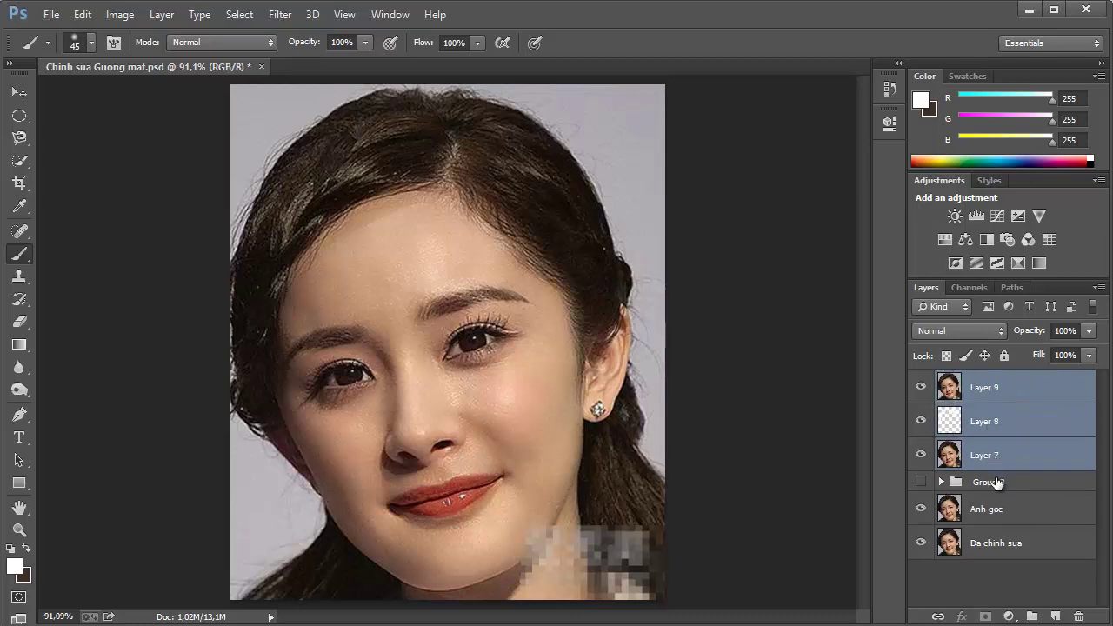
pyautogui.hotkey('ctrl', 'g')
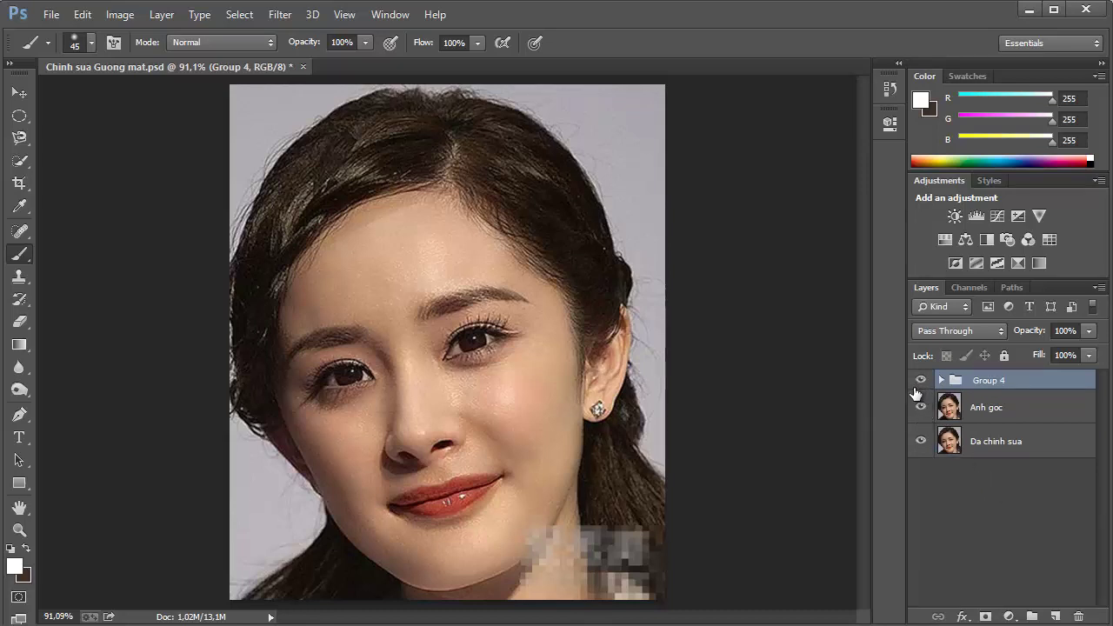
pyautogui.hotkey('ctrl', 'z')
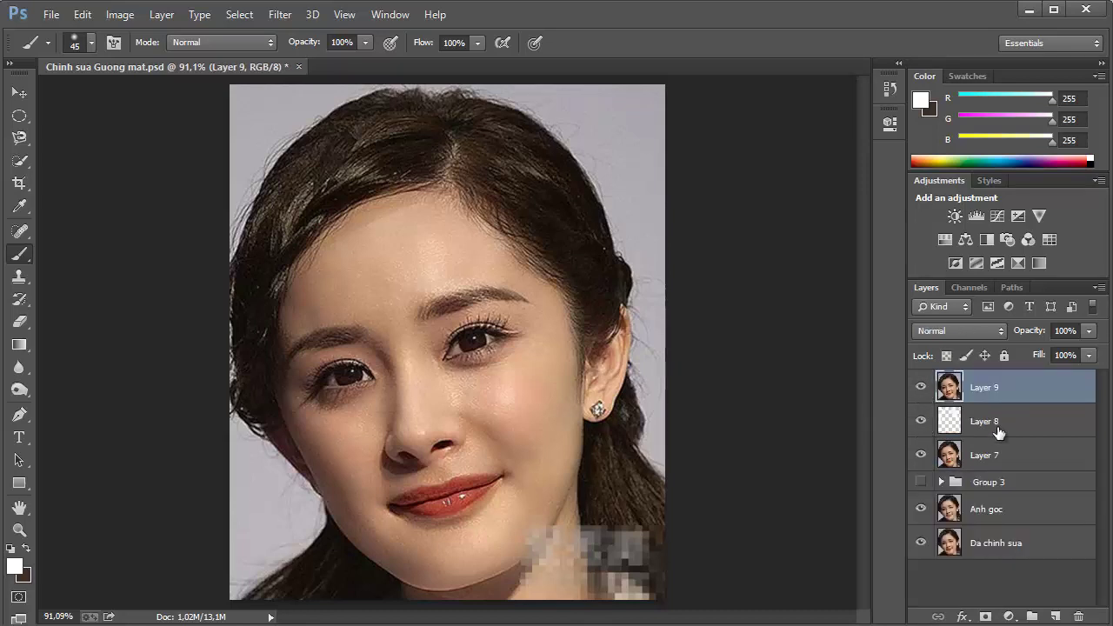
# Group Layers 8, 7 and Group 3 into Group 4, then toggle Layer 9 to compare
pyautogui.click(998, 431)
pyautogui.keyDown('shift'); pyautogui.click(1007, 459); pyautogui.keyUp('shift')
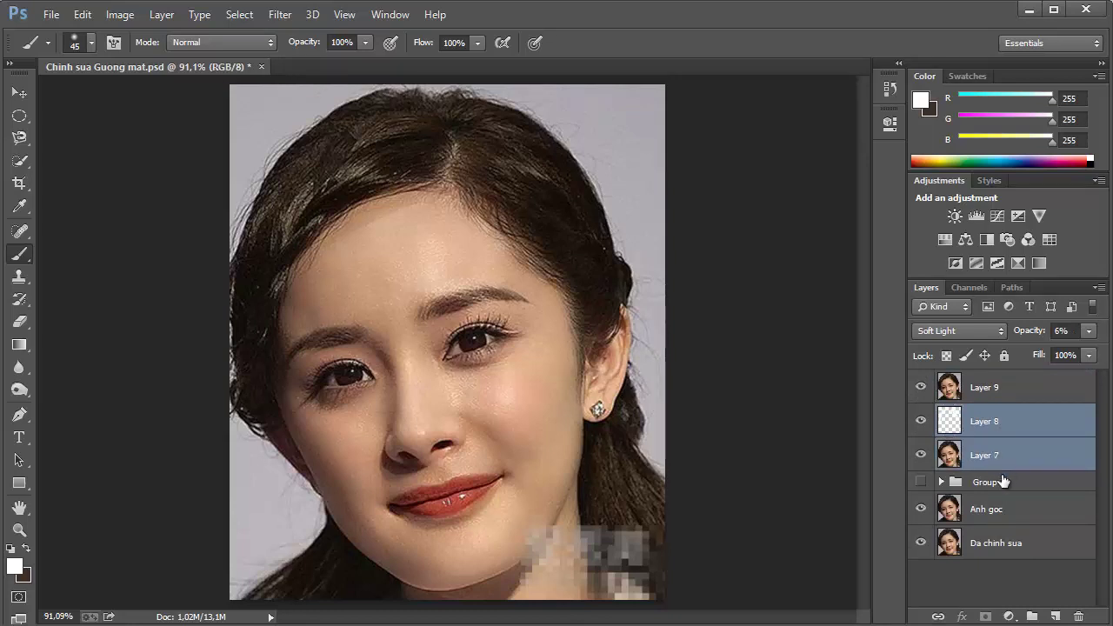
pyautogui.keyDown('shift'); pyautogui.click(1002, 484); pyautogui.keyUp('shift')
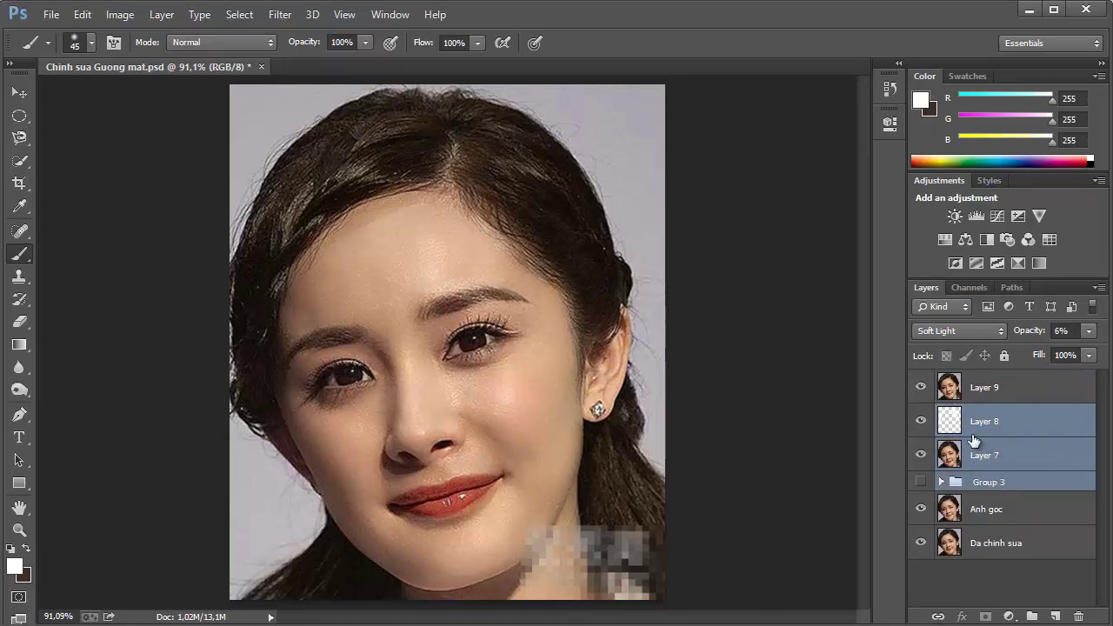
pyautogui.hotkey('ctrl', 'g')
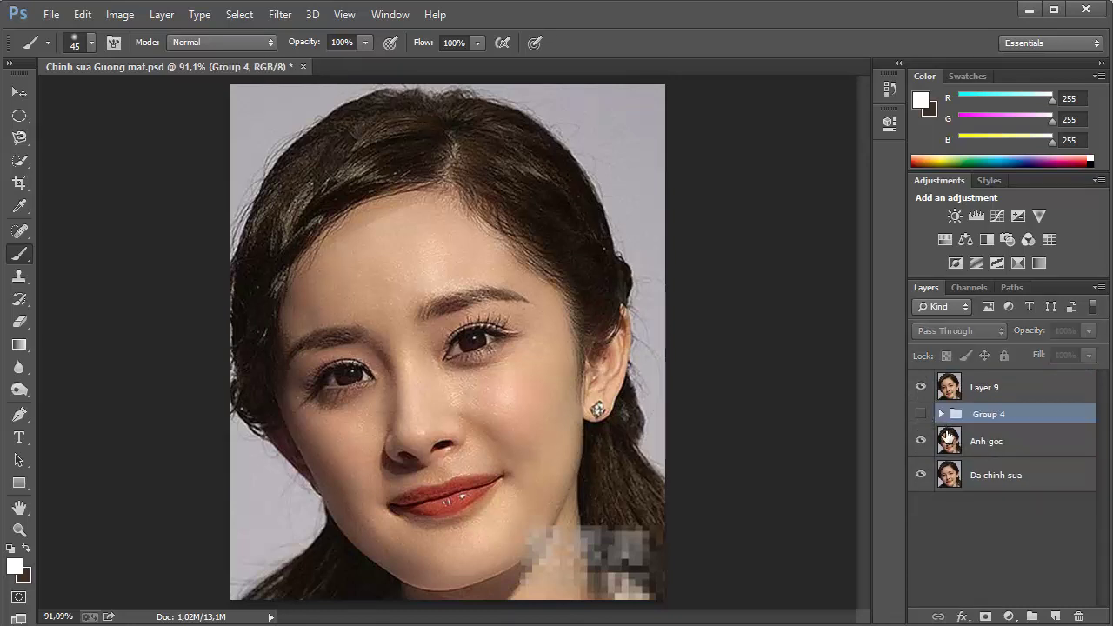
pyautogui.click(921, 387)
pyautogui.click(921, 387)
pyautogui.click(921, 387)
# Zoom the face to 200%, make Layer 9 active and choose the Spot Healing Brush
pyautogui.press('z')
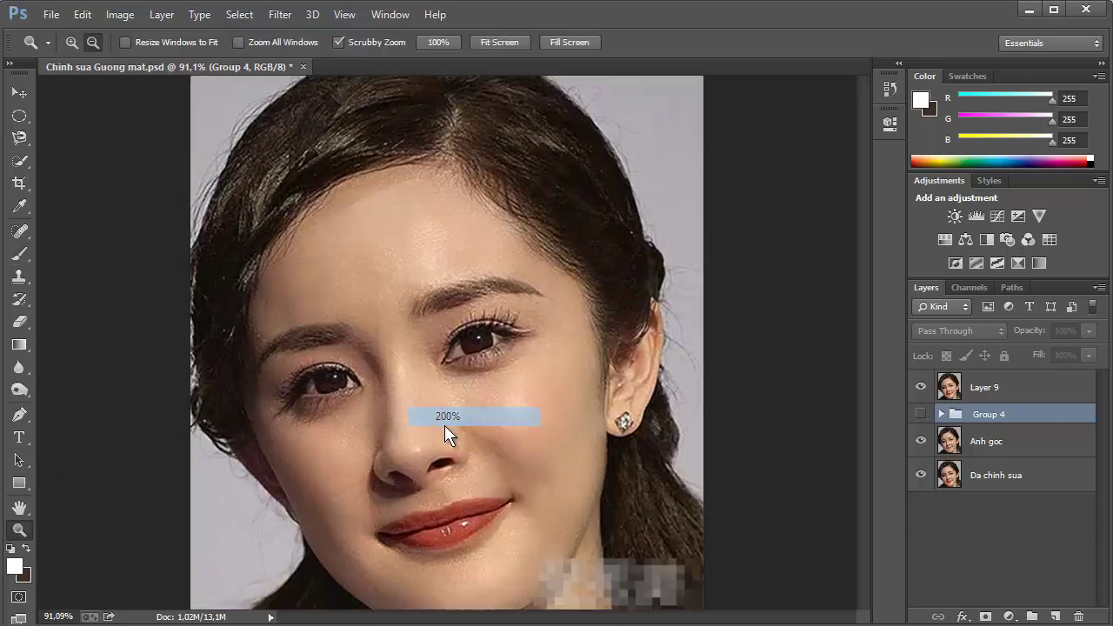
pyautogui.click(444, 425)
pyautogui.scroll(2, 866, 310)
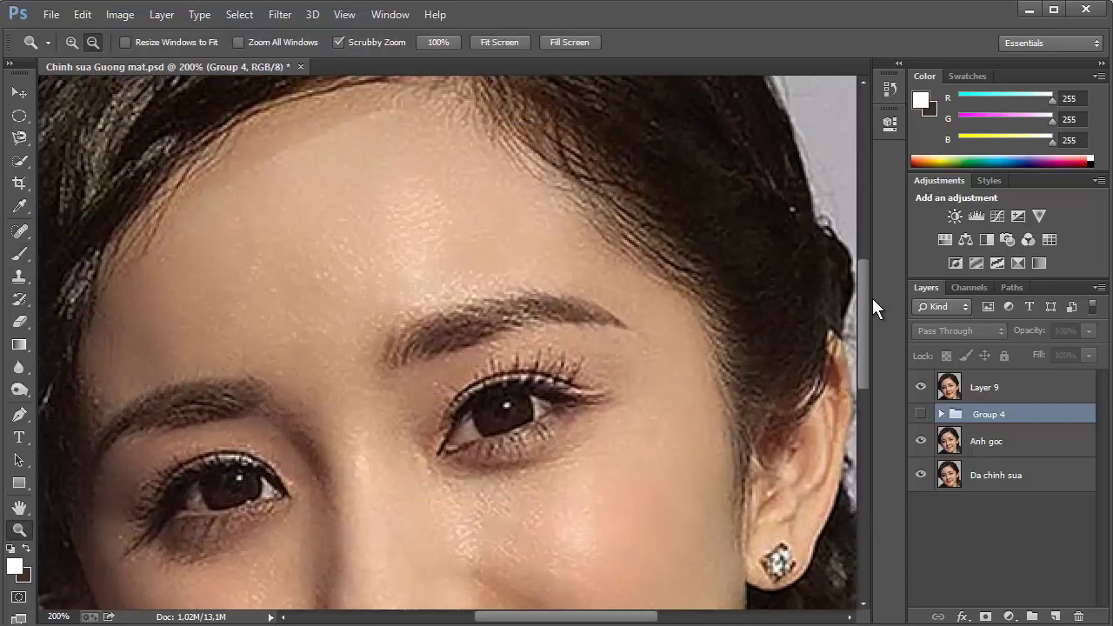
pyautogui.moveTo(872, 298)
pyautogui.mouseDown()
pyautogui.moveTo(882, 264)
pyautogui.moveTo(877, 367)
pyautogui.mouseUp()
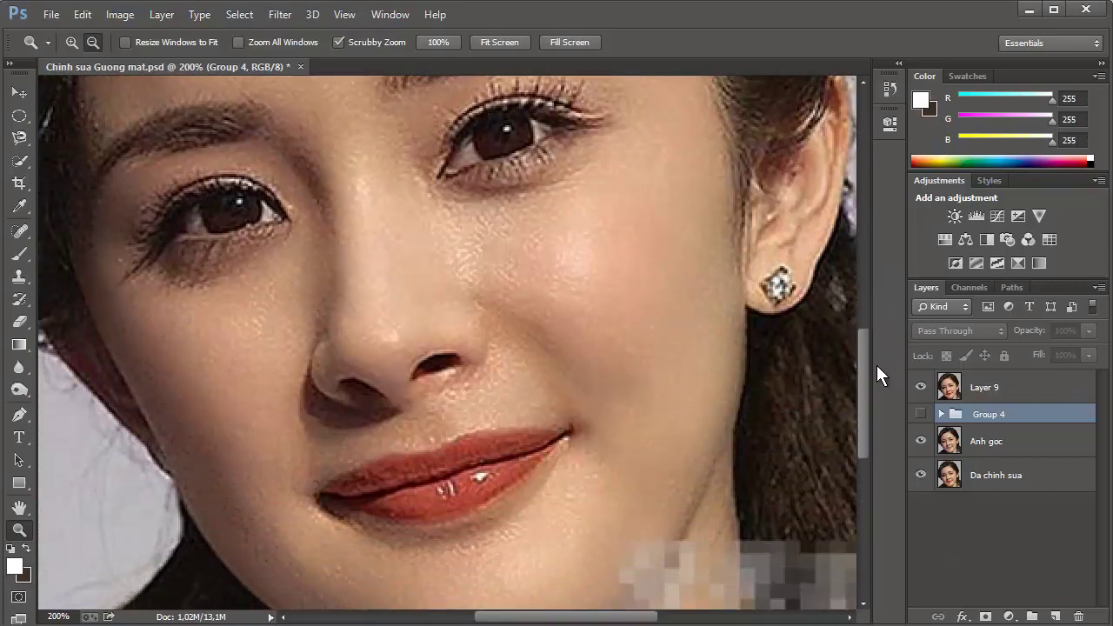
pyautogui.click(989, 393)
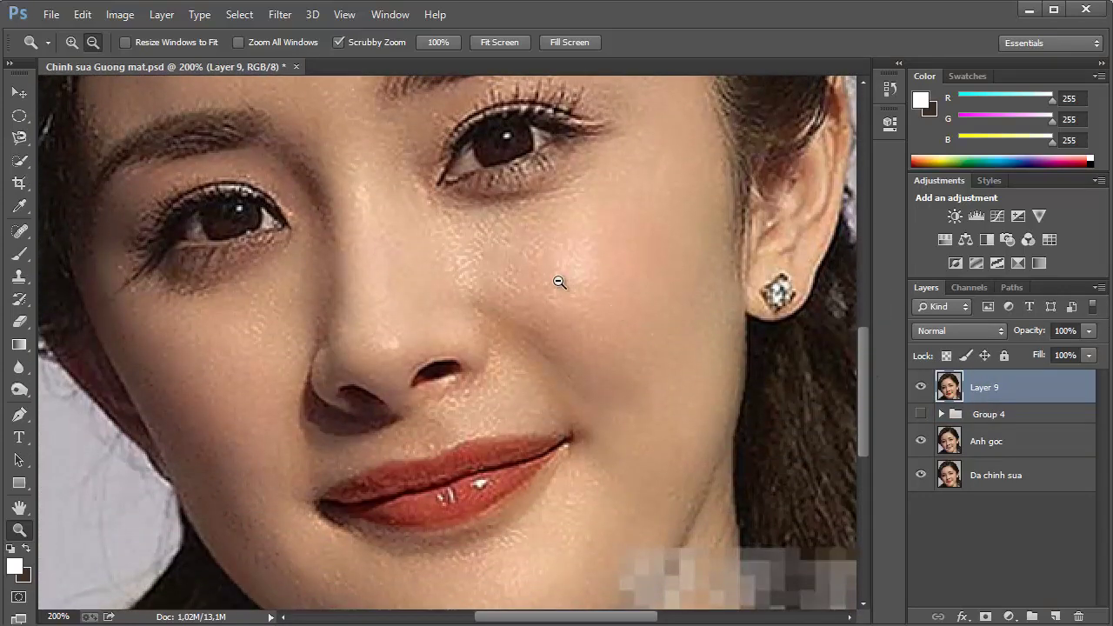
pyautogui.moveTo(863, 353)
pyautogui.mouseDown()
pyautogui.moveTo(863, 294)
pyautogui.moveTo(864, 308)
pyautogui.mouseUp()
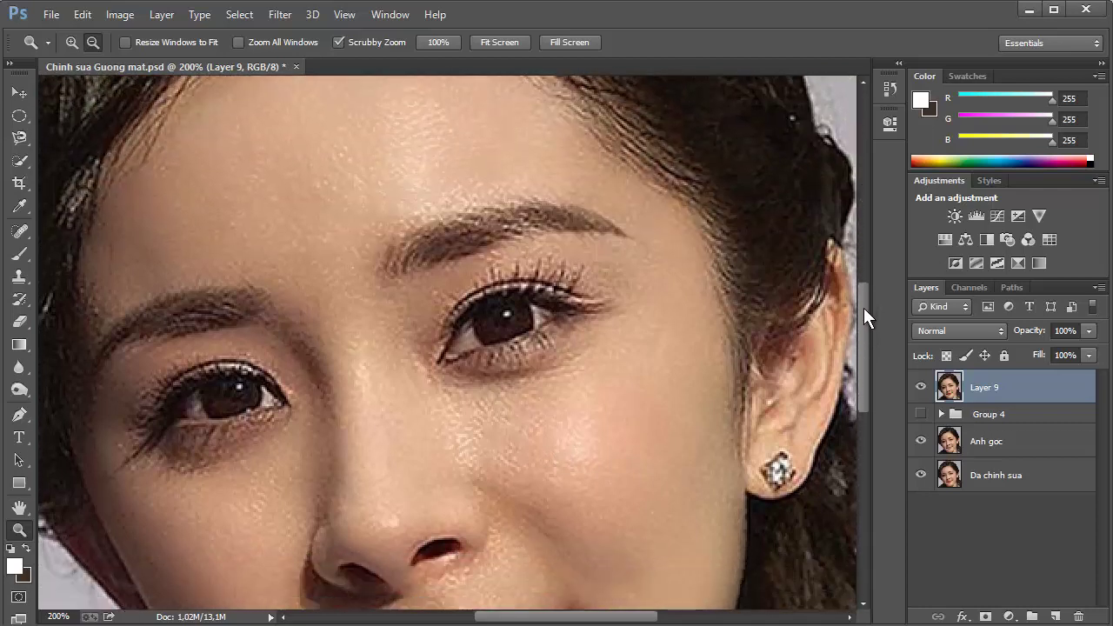
pyautogui.click(20, 230)
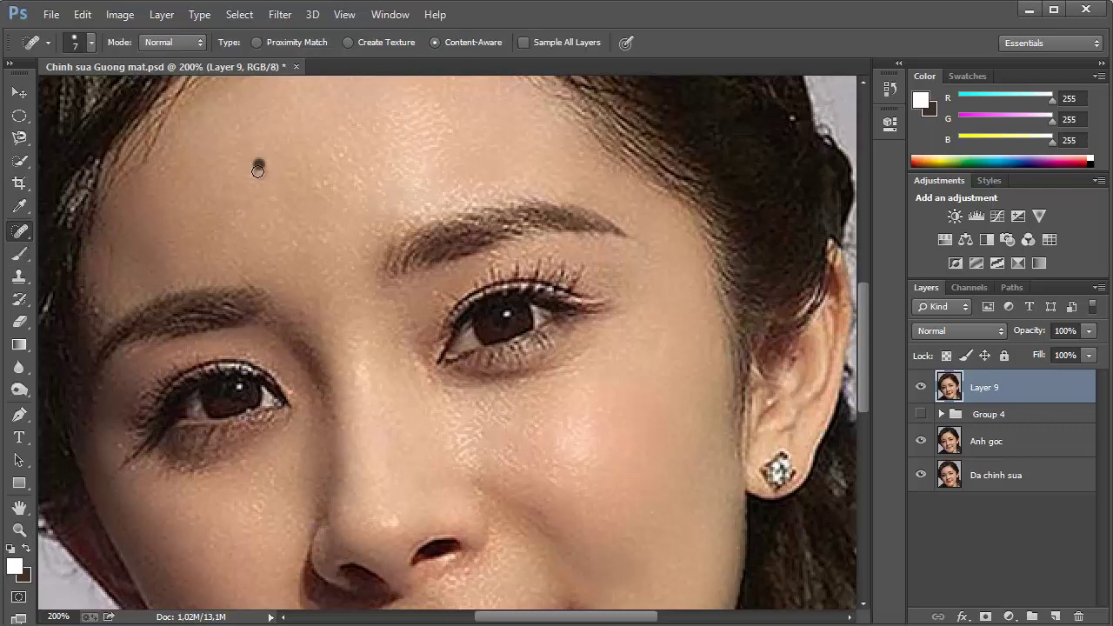
# Spot-heal two forehead blemishes and four spots around and between the eyebrows
pyautogui.click(255, 174)
pyautogui.click(292, 178)
pyautogui.click(226, 267)
pyautogui.click(400, 307)
pyautogui.click(585, 247)
pyautogui.click(271, 349)
# Heal blemishes near the lip corner and chin, then fit the whole portrait on screen
pyautogui.moveTo(865, 325); pyautogui.dragTo(865, 407)
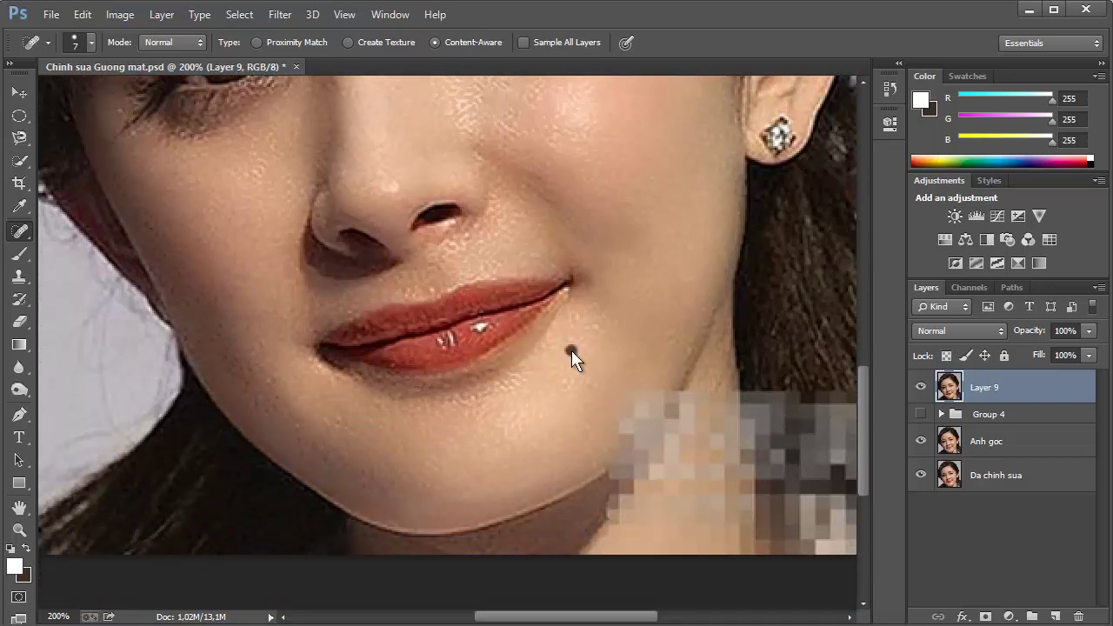
pyautogui.click(597, 320)
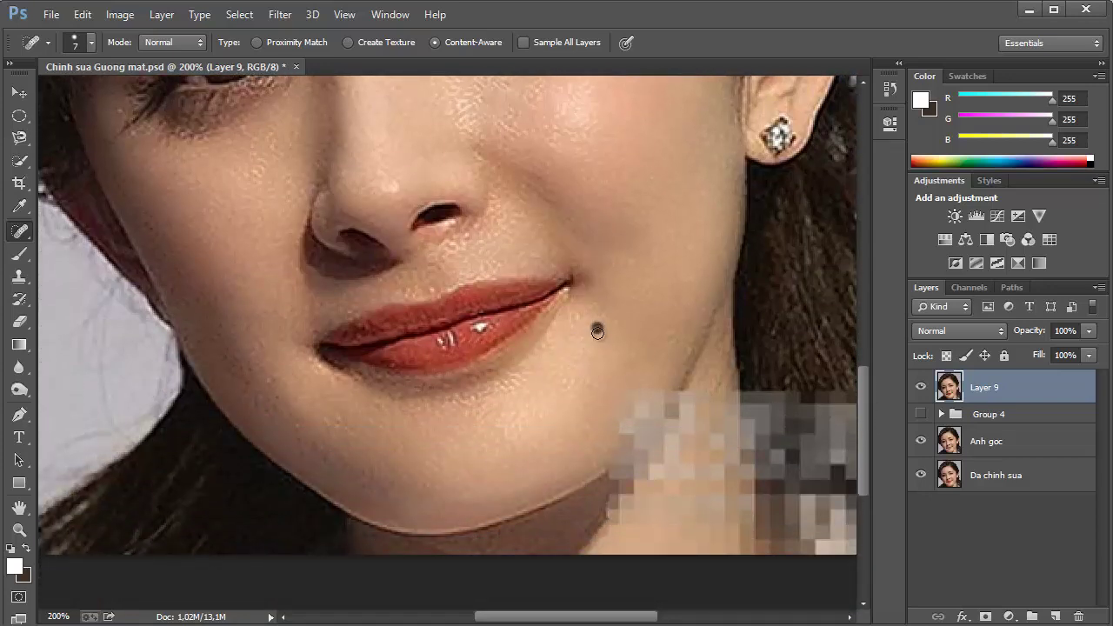
pyautogui.click(332, 424)
pyautogui.moveTo(863, 388); pyautogui.dragTo(867, 352)
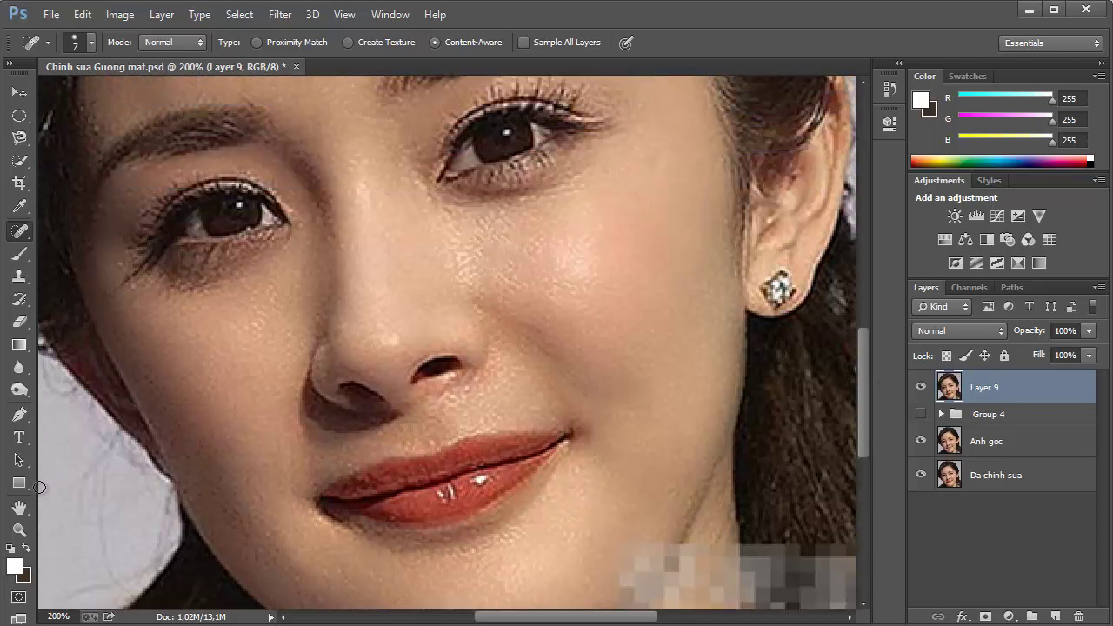
pyautogui.doubleClick(20, 509)
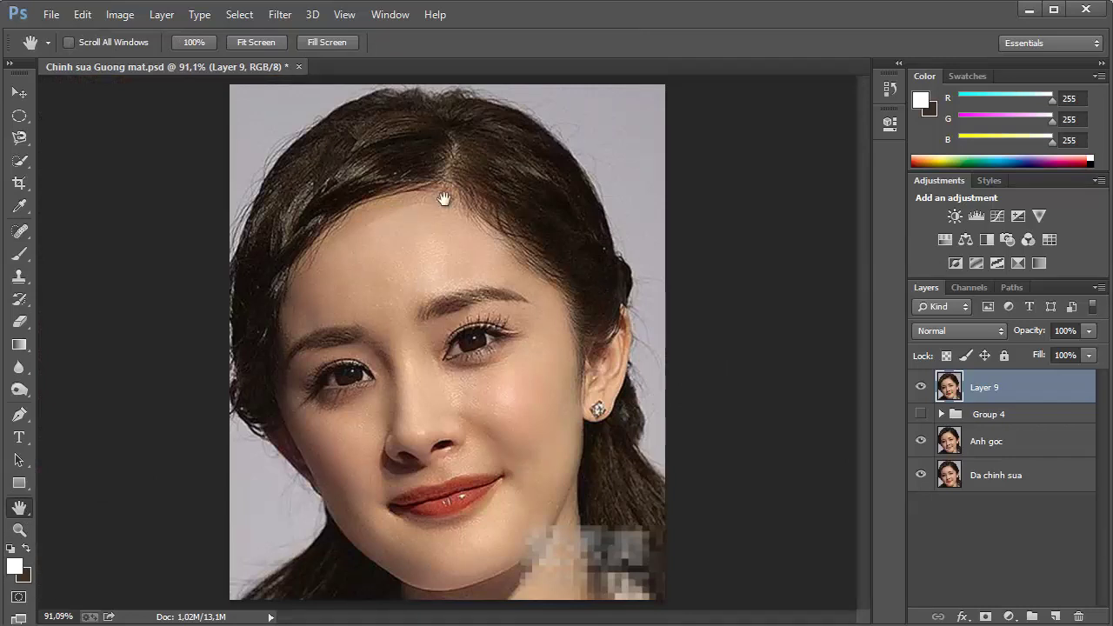
pyautogui.click(921, 387)
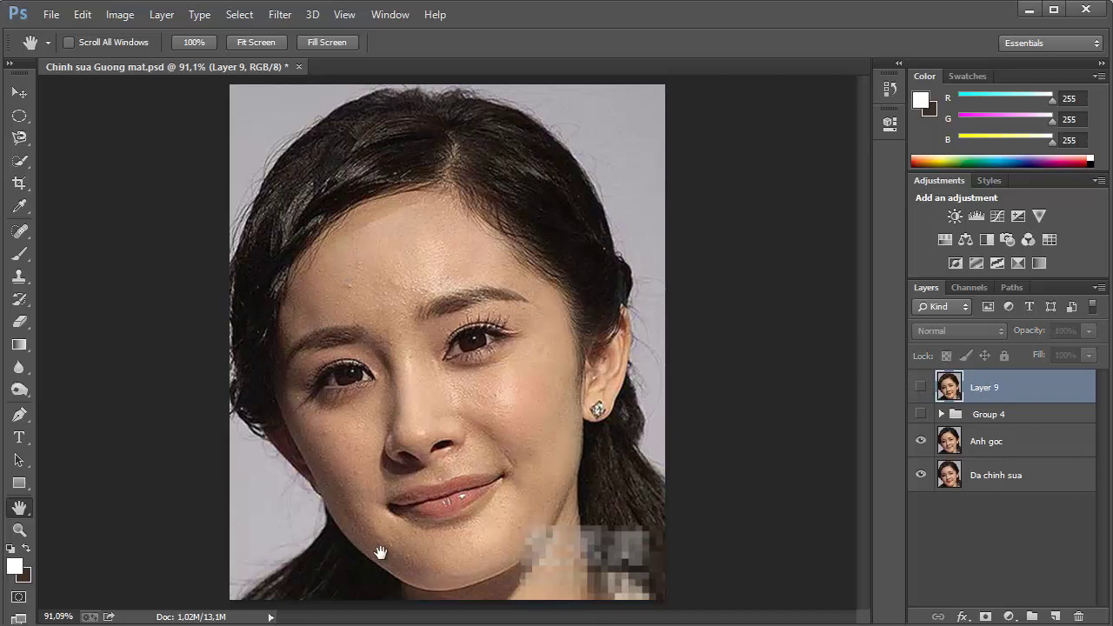
pyautogui.click(921, 387)
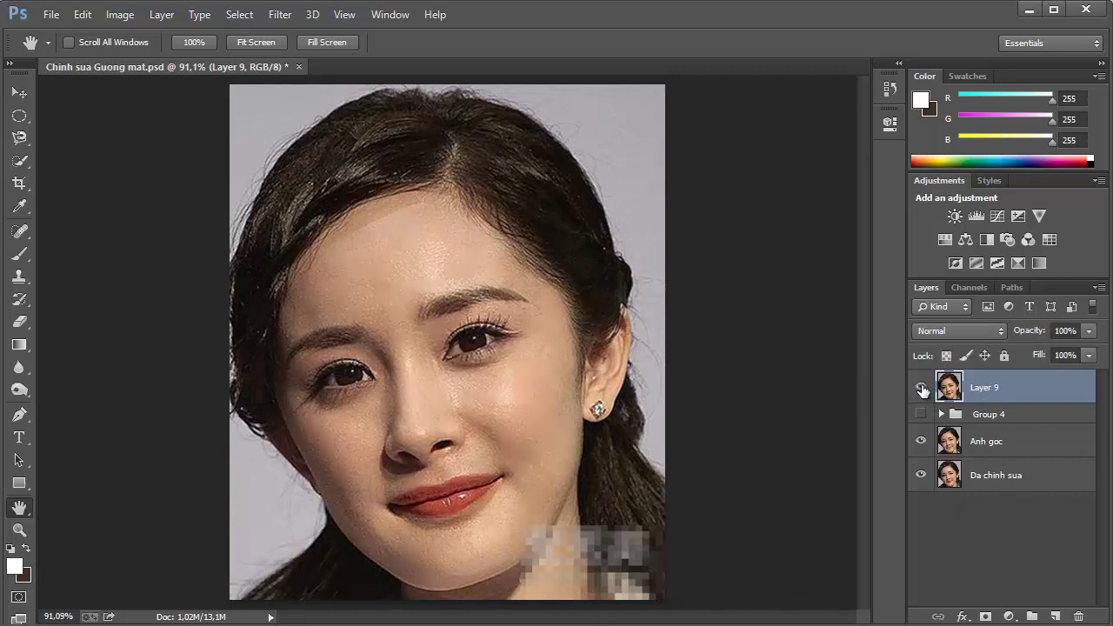